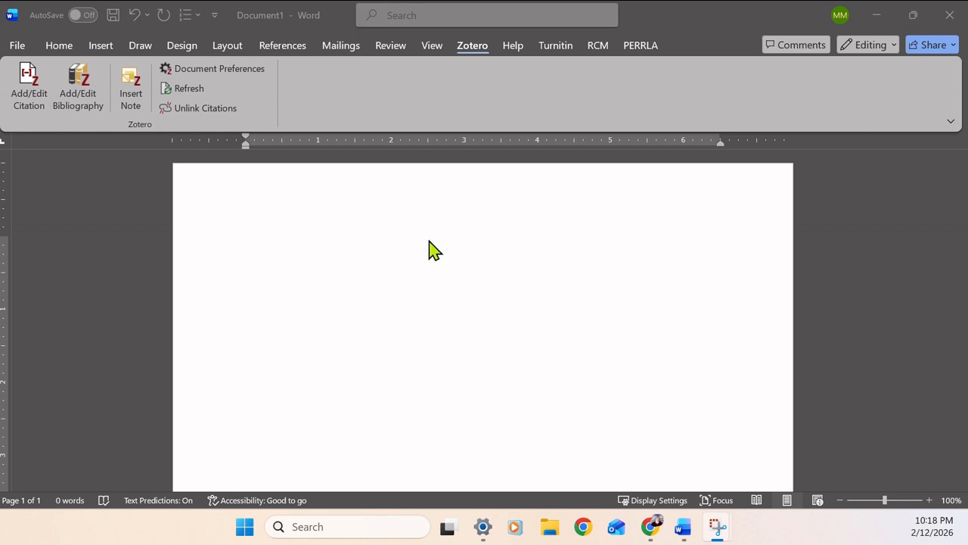
# Title the document "College Weight Gain", shift the title to the middle of the first line, and start a line below it.
pyautogui.click(409, 250)
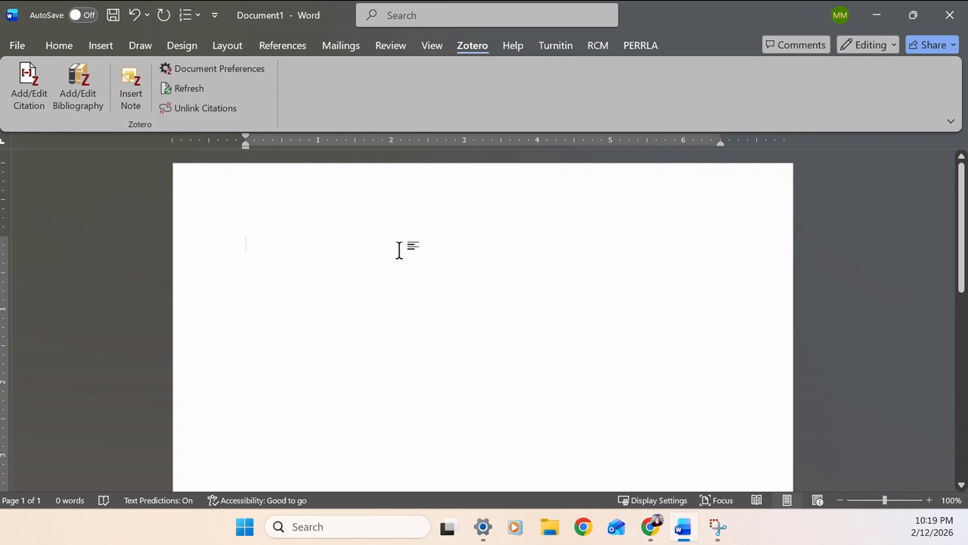
pyautogui.write('College ')
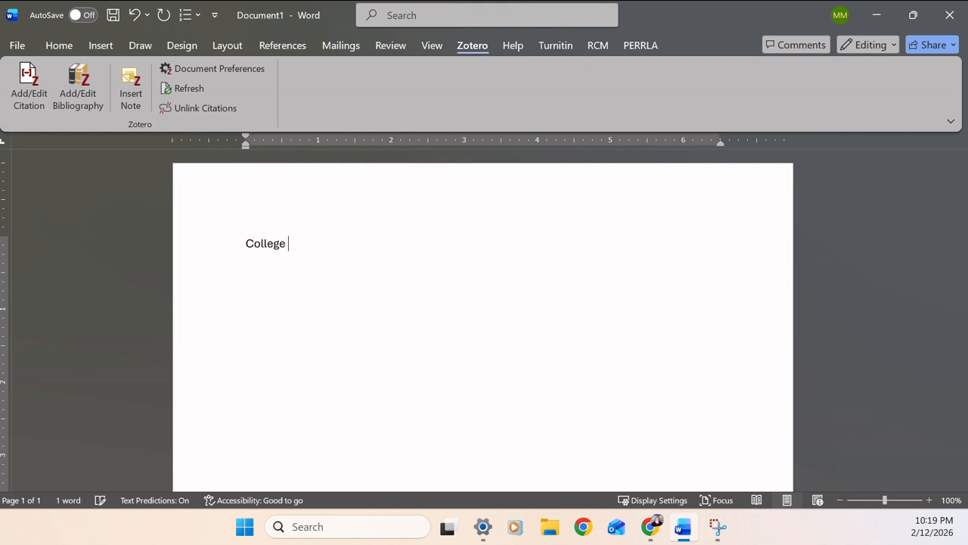
pyautogui.write('Weight Gain')
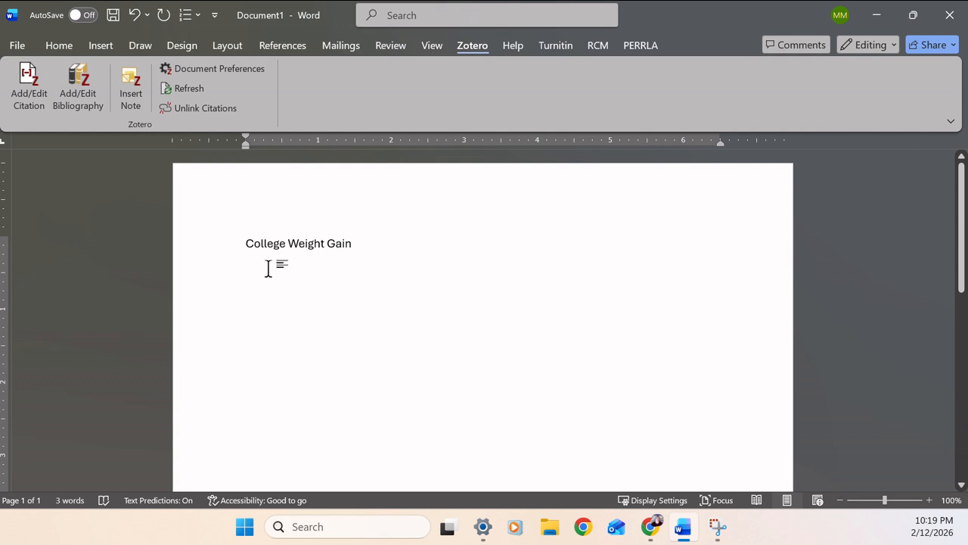
pyautogui.click(243, 243)
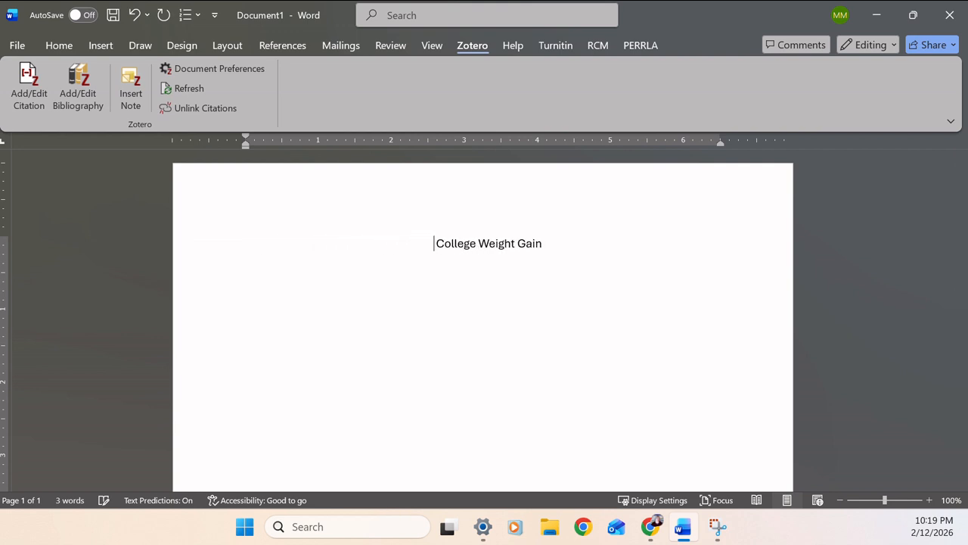
pyautogui.click(600, 246)
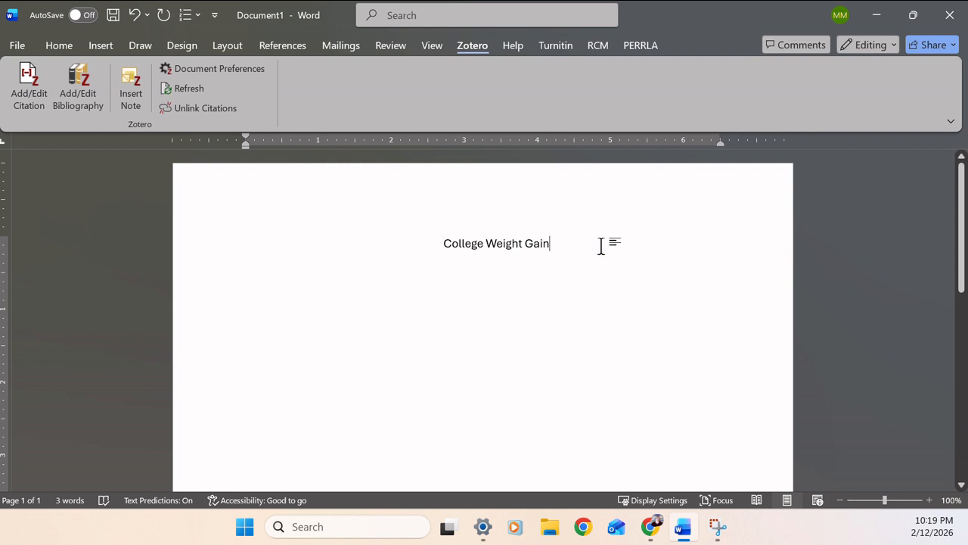
pyautogui.press('Return')
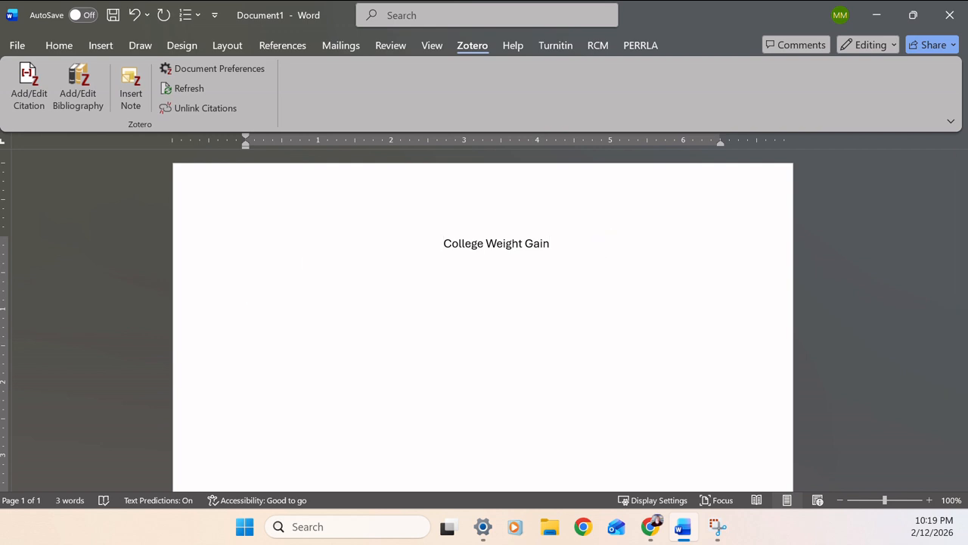
pyautogui.write('In 2010, Richard')
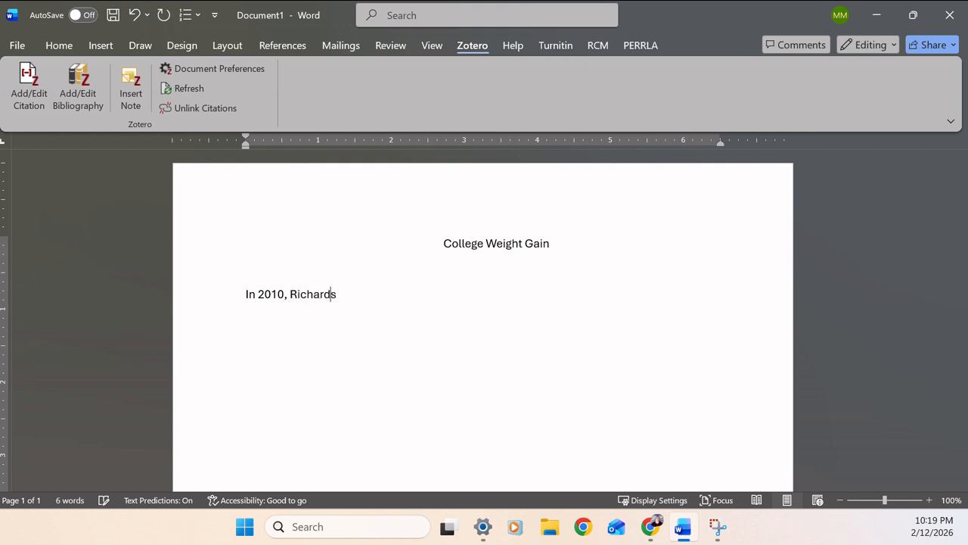
pyautogui.press('BackSpace')
pyautogui.press('BackSpace')
pyautogui.press('BackSpace')
pyautogui.press('BackSpace')
pyautogui.press('BackSpace')
pyautogui.press('BackSpace')
pyautogui.press('BackSpace')
pyautogui.press('BackSpace')
pyautogui.press('BackSpace')
pyautogui.press('BackSpace')
pyautogui.press('BackSpace')
pyautogui.press('BackSpace')
pyautogui.press('BackSpace')
pyautogui.press('BackSpace')
pyautogui.press('BackSpace')
# Write "College weight gain is a topic that has been researched heavily" as the opening text below the title.
pyautogui.write('Col')
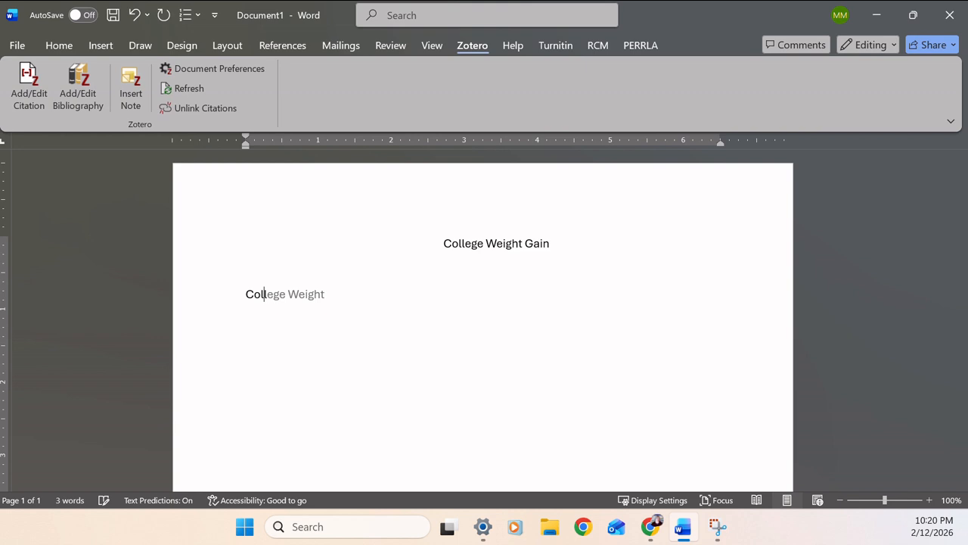
pyautogui.write('lege weight ga')
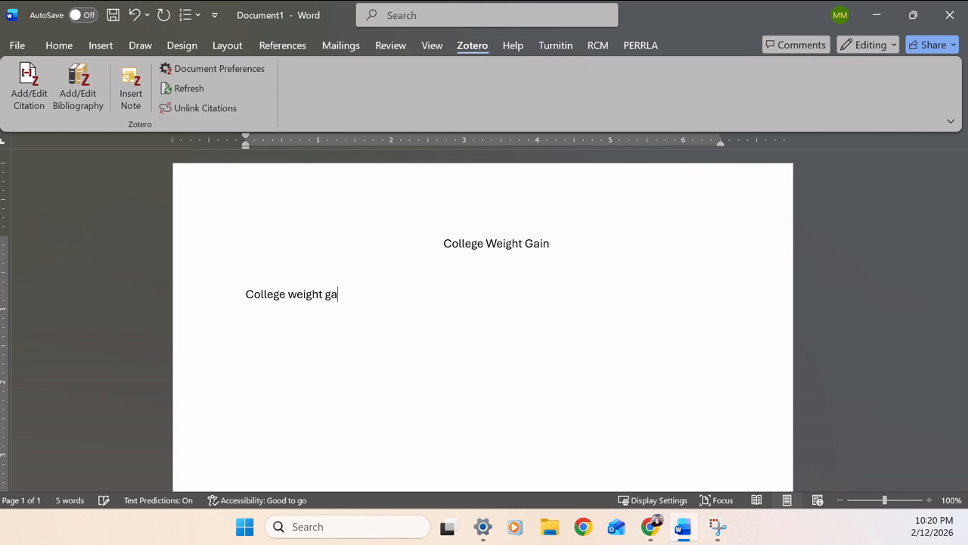
pyautogui.write('in is a topic that ')
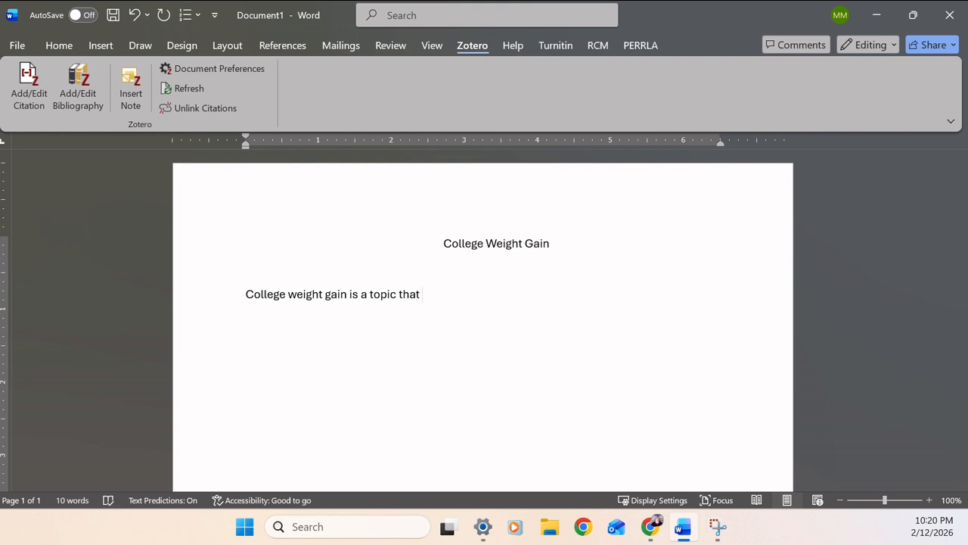
pyautogui.write('has beenb re')
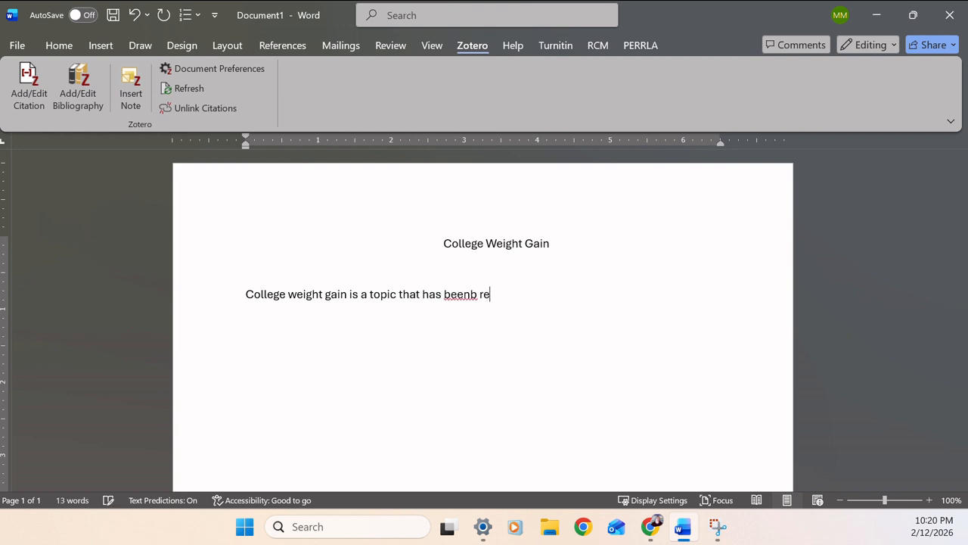
pyautogui.press('BackSpace')
pyautogui.press('BackSpace')
pyautogui.press('BackSpace')
pyautogui.press('BackSpace')
pyautogui.write('researched heav')
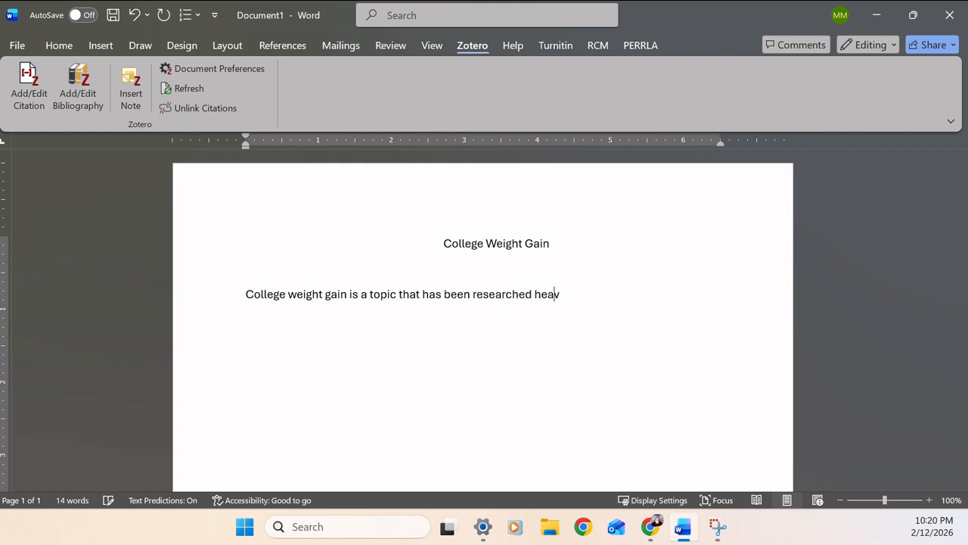
pyautogui.write('ily')
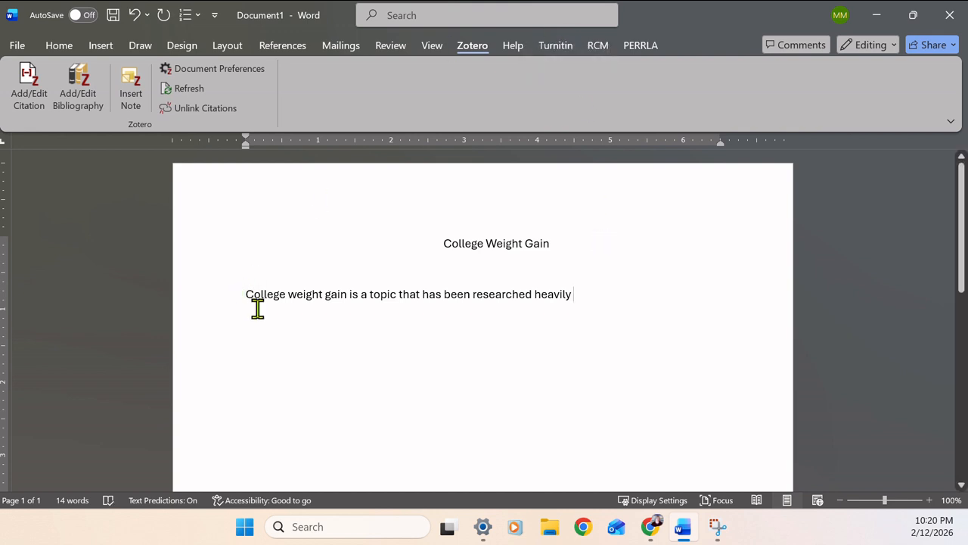
# Try to add a Zotero citation after "heavily", and launch the Zotero desktop app before returning to the end of the sentence.
pyautogui.click(33, 106)
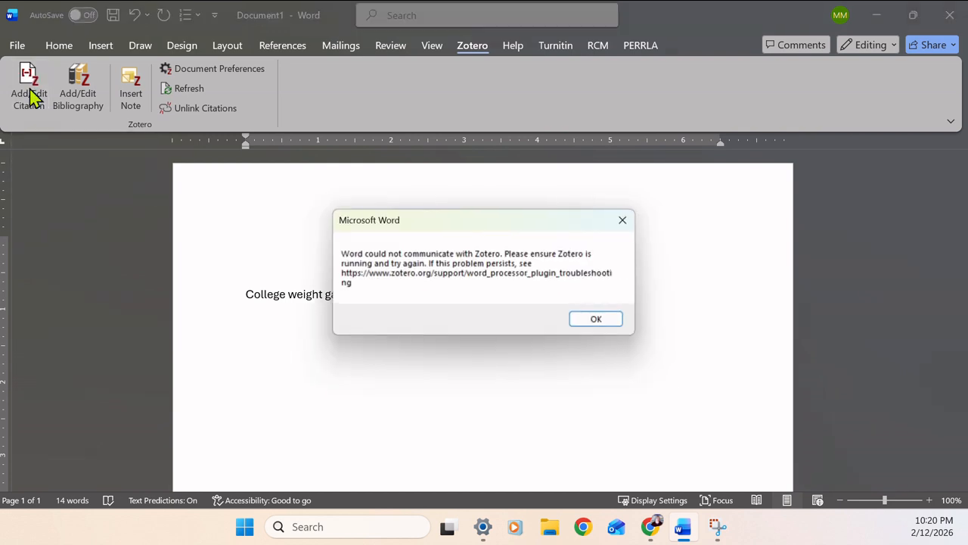
pyautogui.click(603, 323)
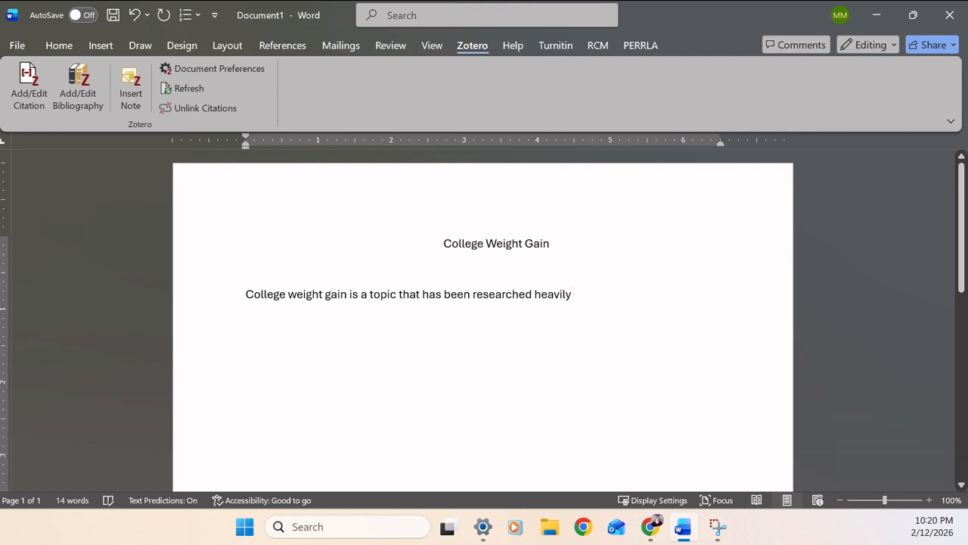
pyautogui.press('super')
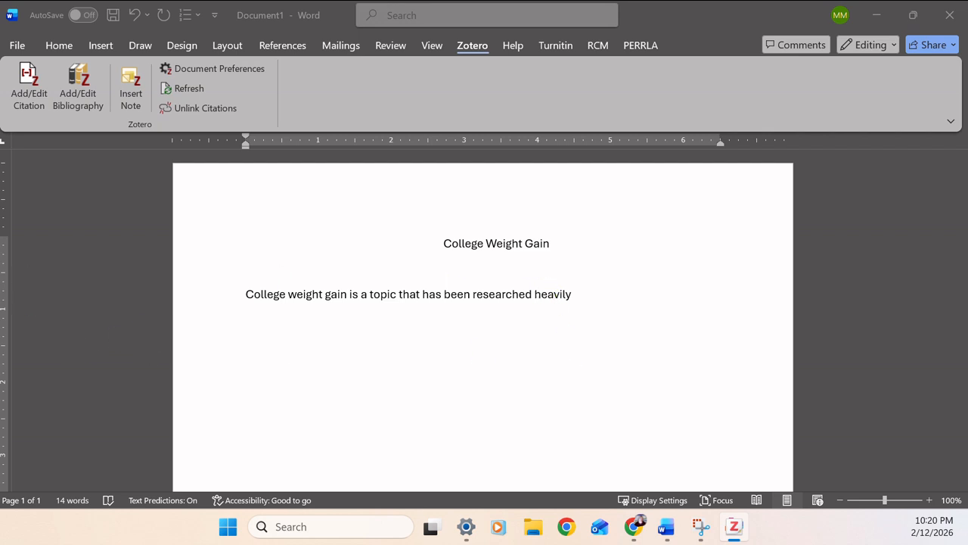
pyautogui.moveTo(0, 173); pyautogui.dragTo(0, 178)
pyautogui.moveTo(0, 95); pyautogui.dragTo(0, 72)
pyautogui.click(603, 304)
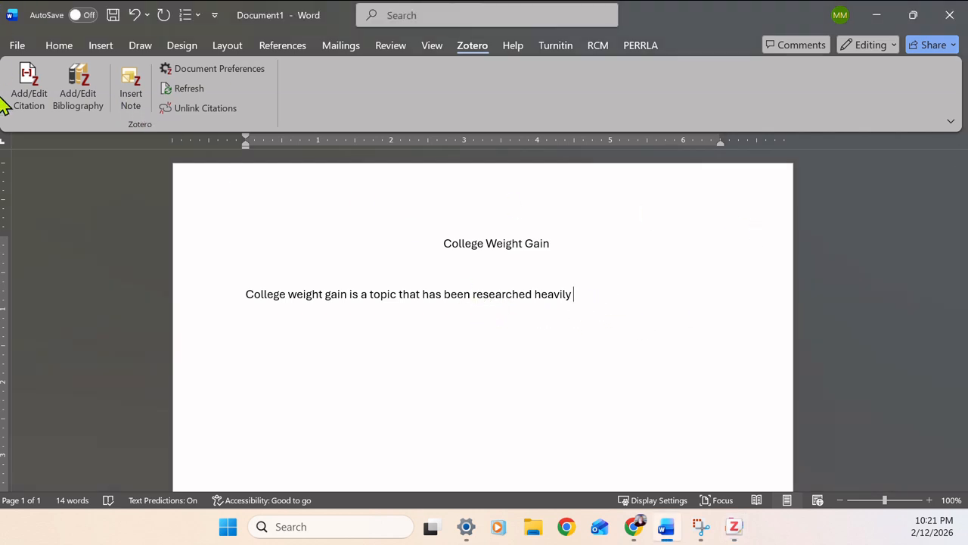
# Start a citation after "heavily", search for "college weight gain" and pick "College Weight Gain and Behavior Transitions: Male and Female Differences".
pyautogui.click(23, 97)
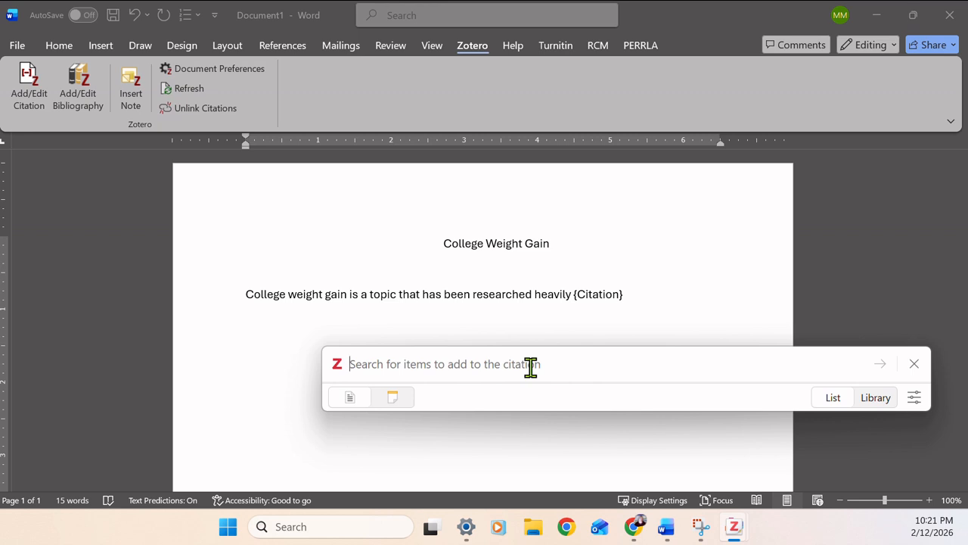
pyautogui.write('co')
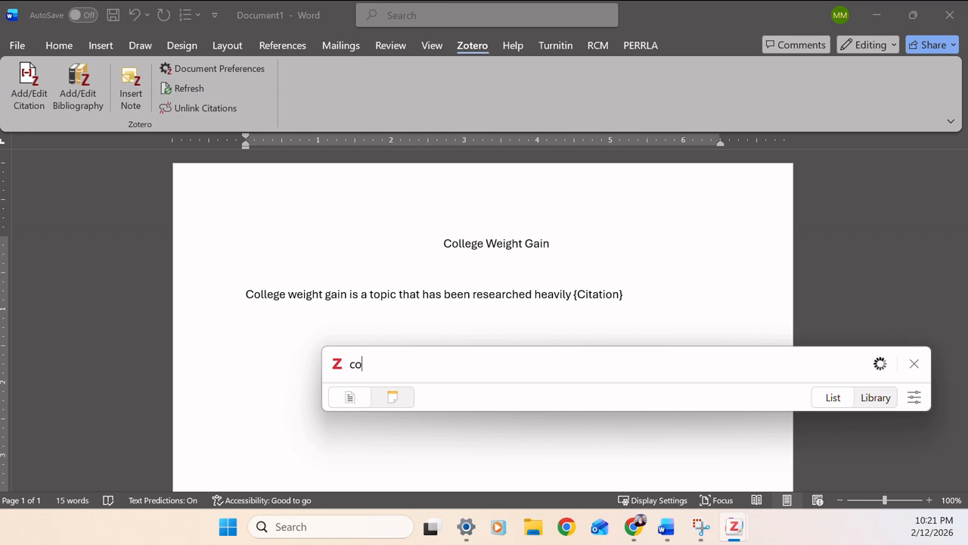
pyautogui.write('llege weight gain')
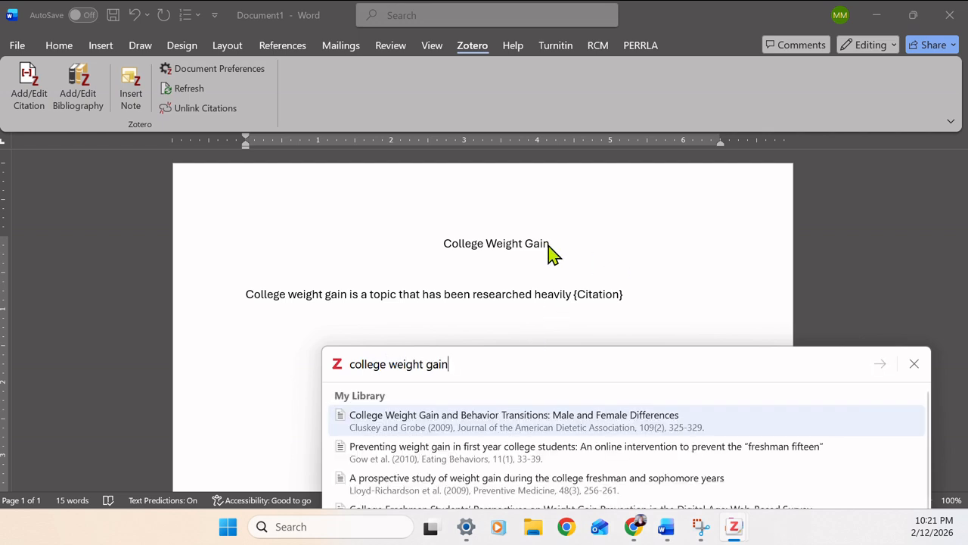
pyautogui.click(421, 424)
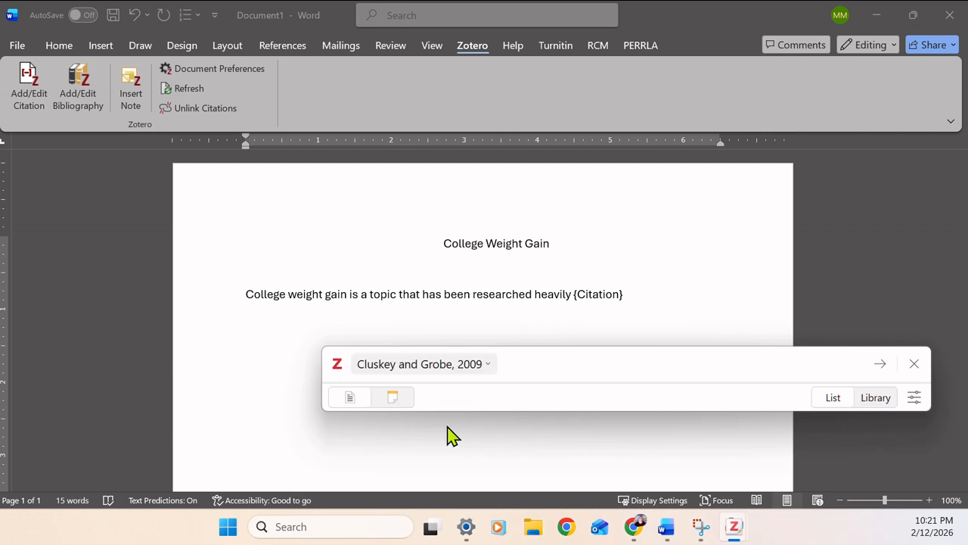
pyautogui.click(28, 85)
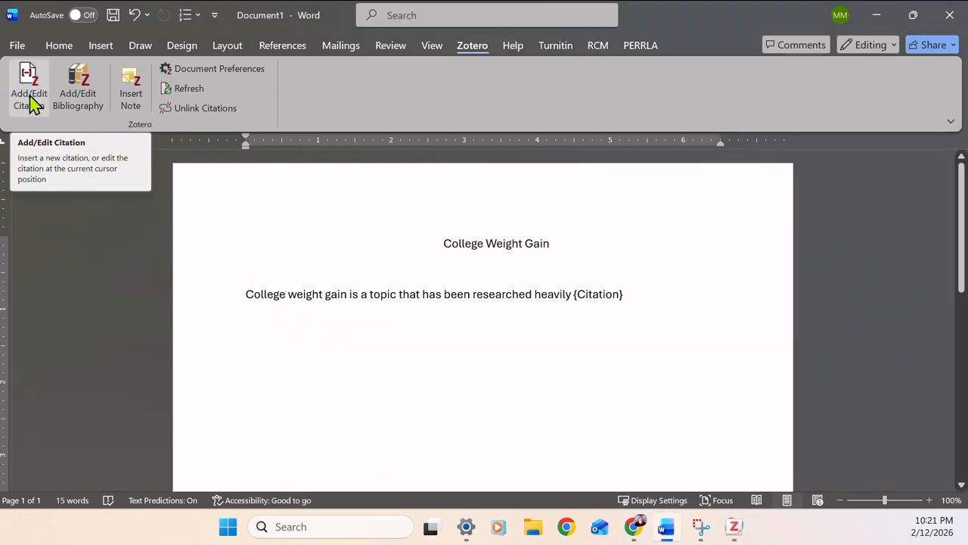
pyautogui.click(30, 106)
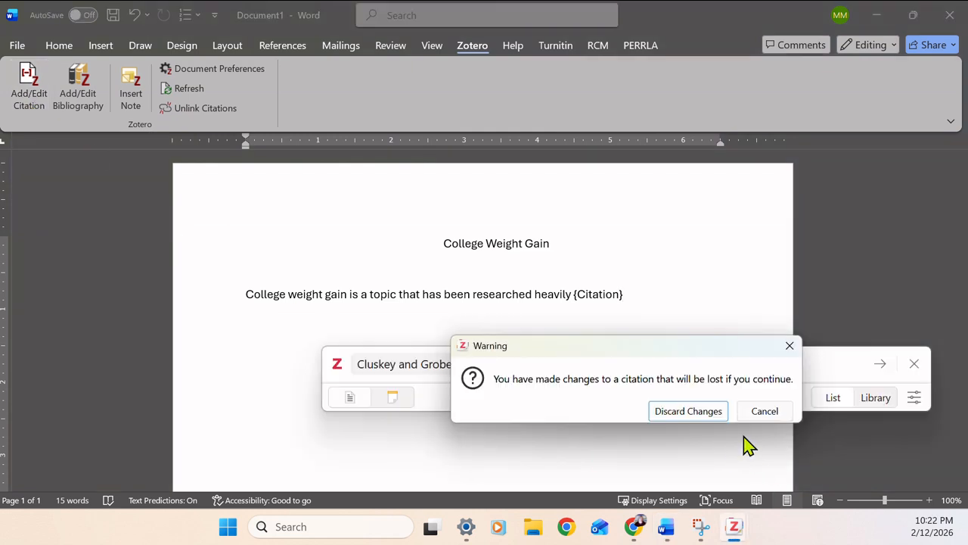
pyautogui.click(763, 413)
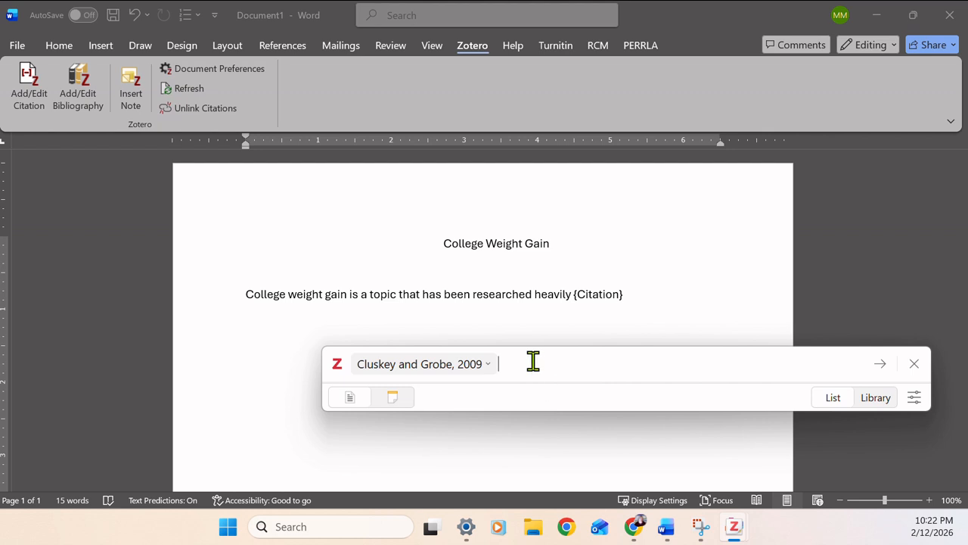
pyautogui.click(44, 90)
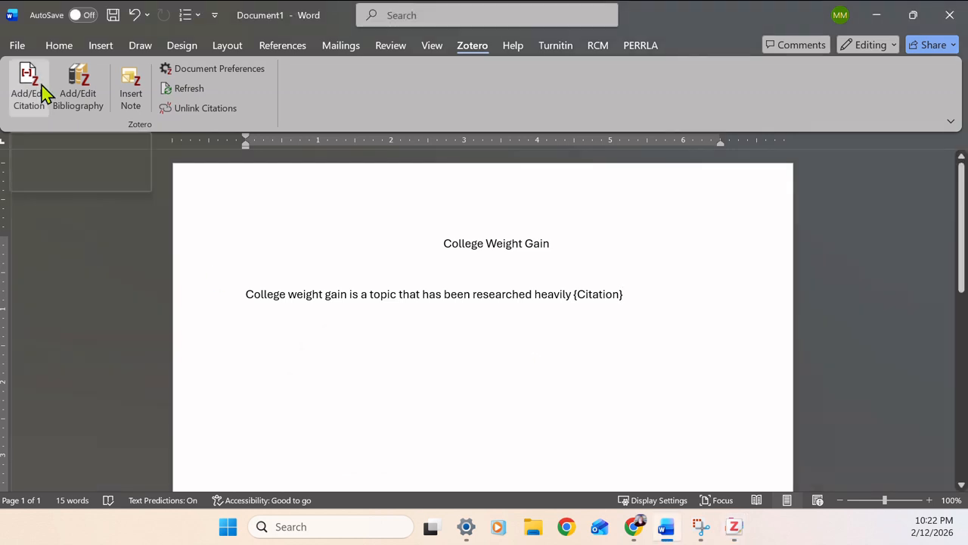
pyautogui.click(30, 93)
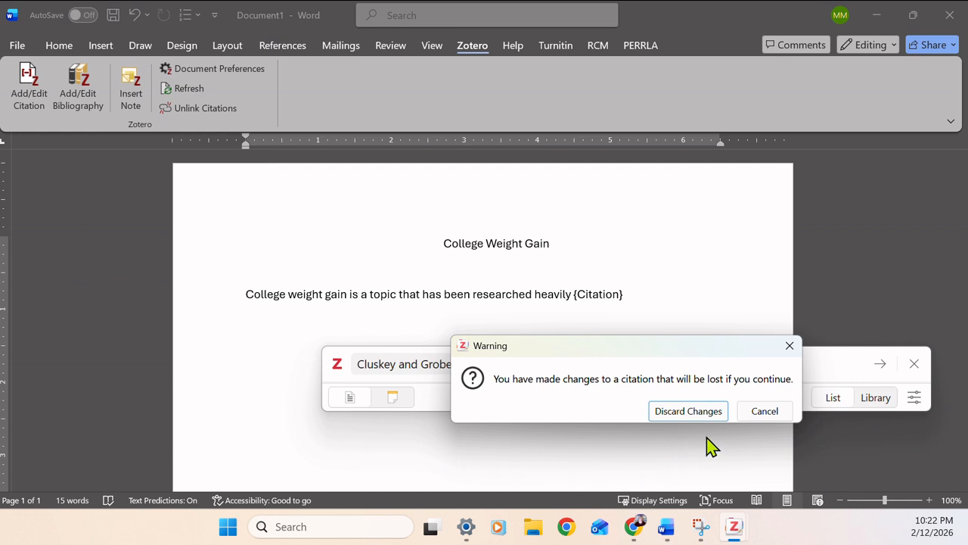
pyautogui.click(761, 410)
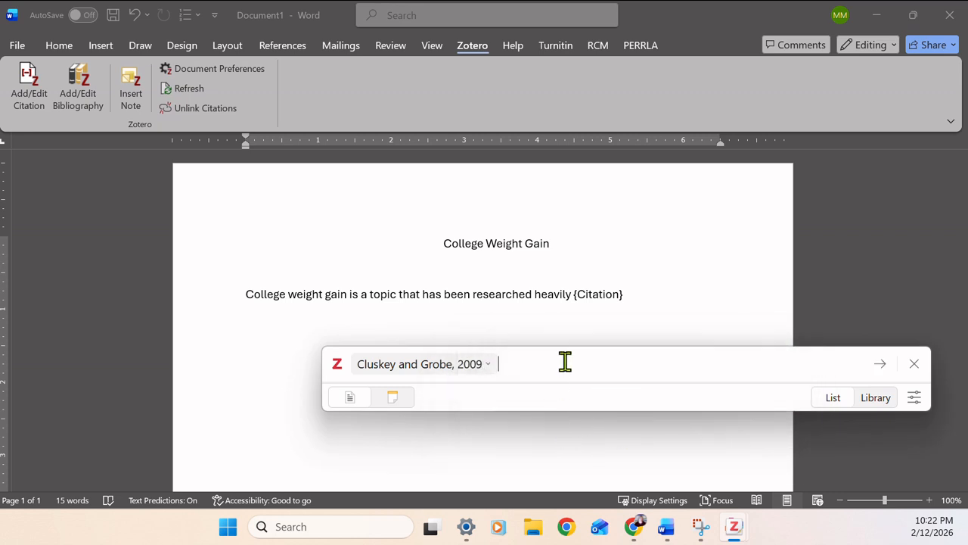
# Insert the chosen 2009 source as the in-text citation and end the sentence with a period.
pyautogui.press('Return')
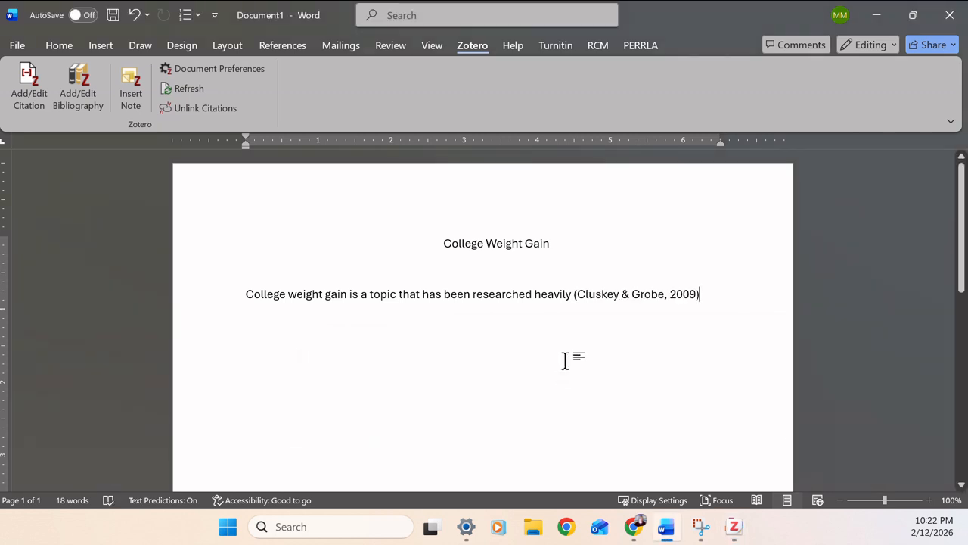
pyautogui.write('. ')
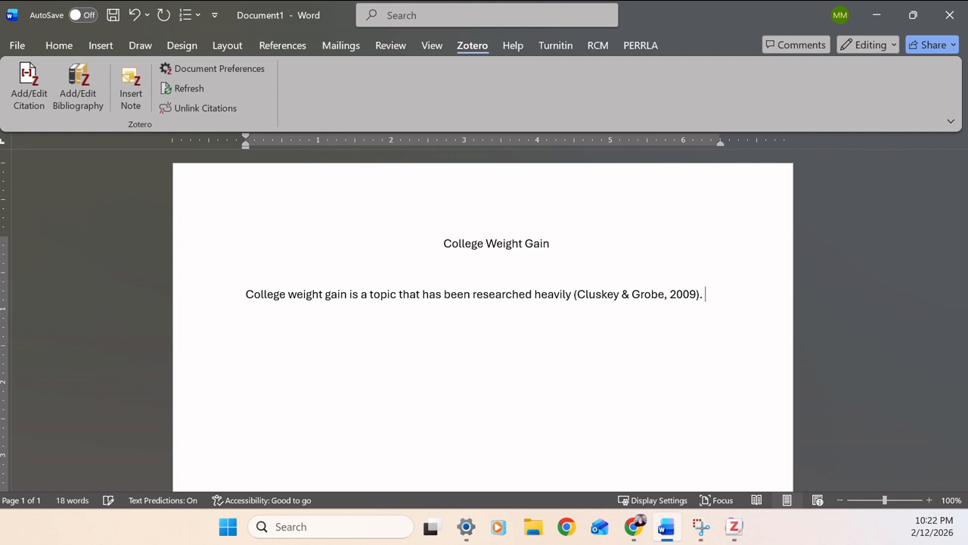
# Write the second sentence as "Other researchers have examined the connections between living on campus and college weight gain".
pyautogui.write('Other rese')
pyautogui.press('BackSpace')
pyautogui.press('BackSpace')
pyautogui.press('BackSpace')
pyautogui.write('researche')
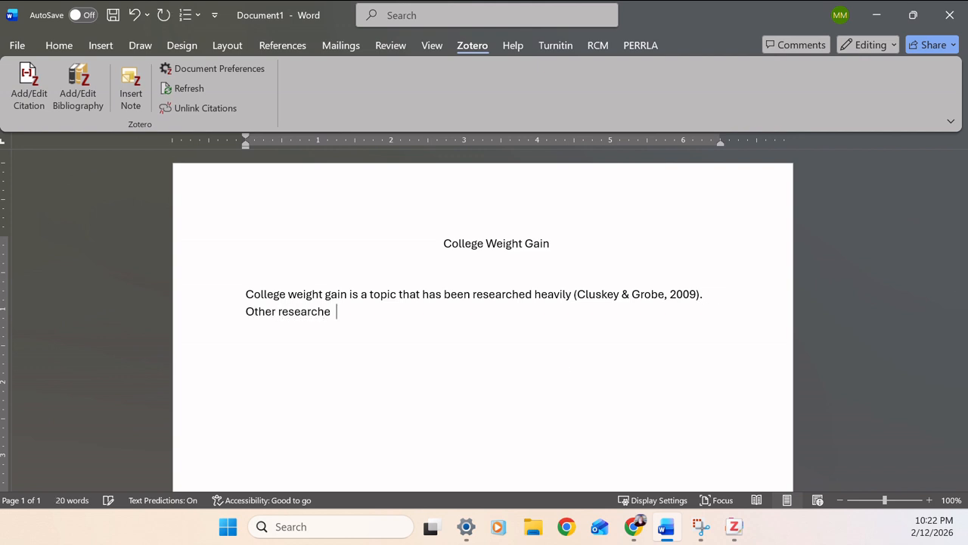
pyautogui.write('rs have lexam')
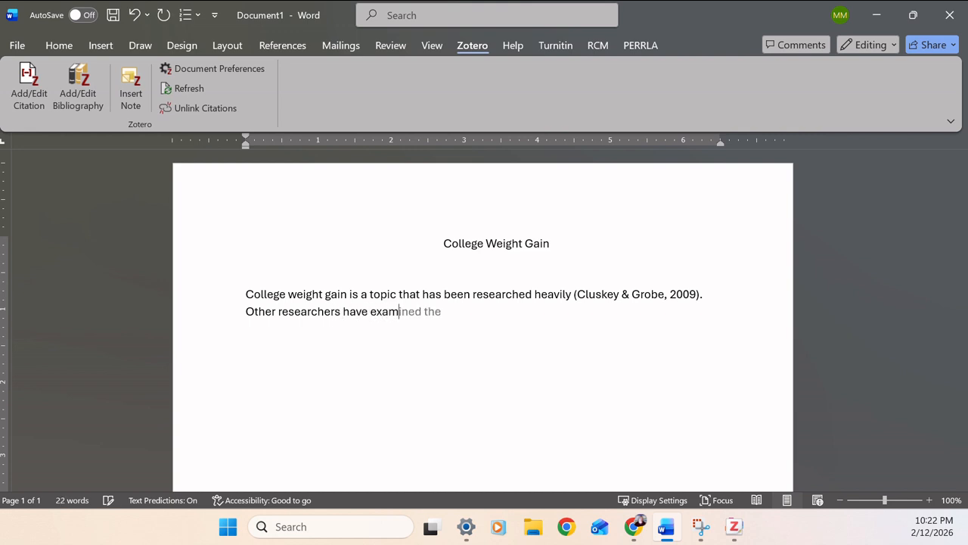
pyautogui.write('ined the connections')
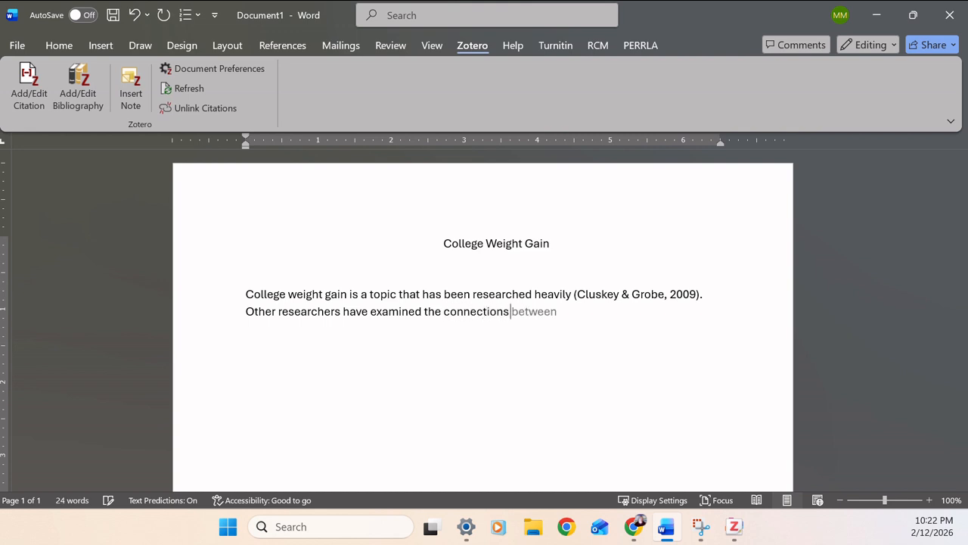
pyautogui.write(' between living on')
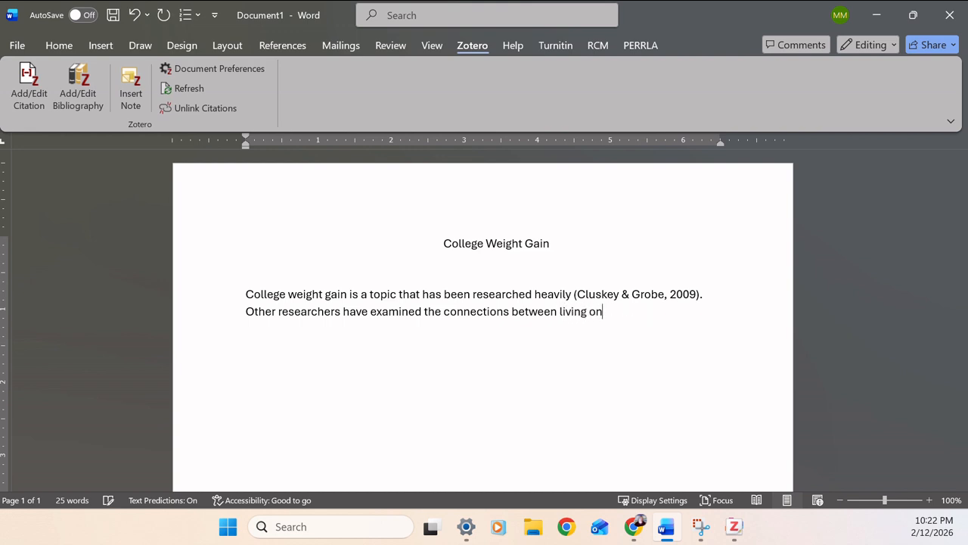
pyautogui.write(' campus and col')
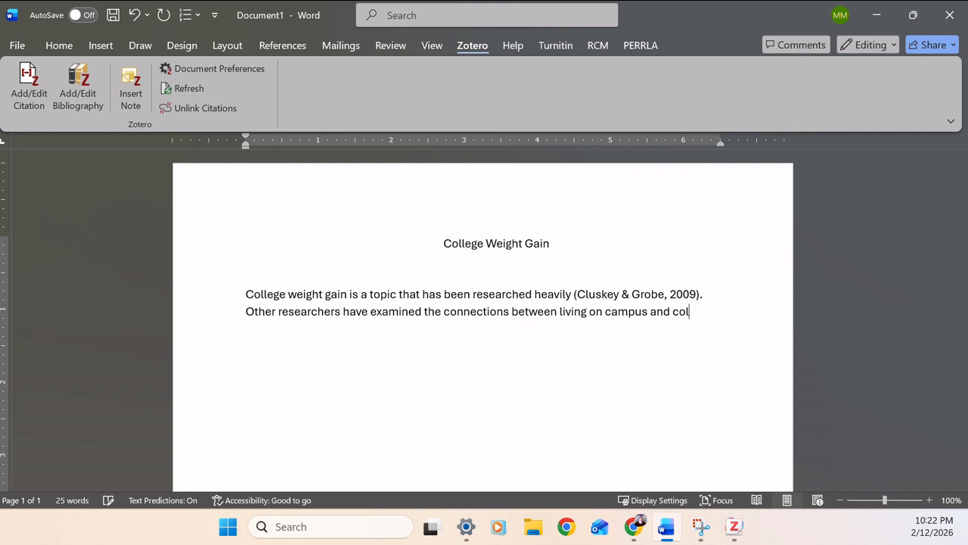
pyautogui.write('lege weight gain')
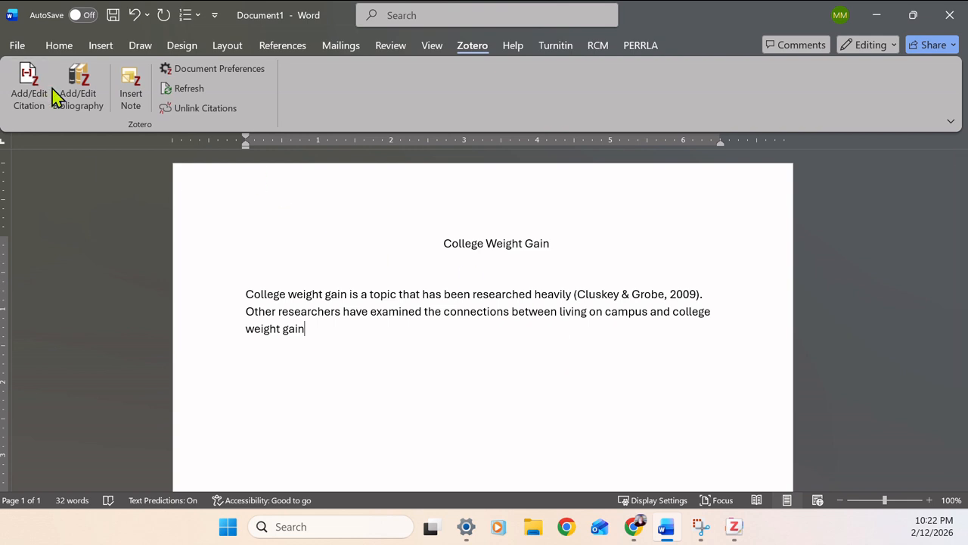
# Try to cite "Preventing weight gain in first year college students" after "weight gain", searching the library for "college weight gain".
pyautogui.click(19, 108)
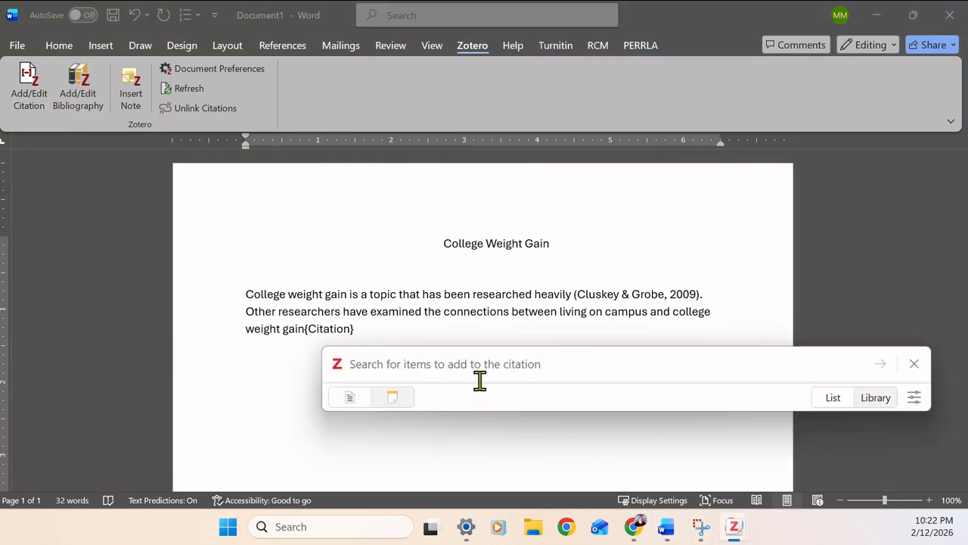
pyautogui.write('college')
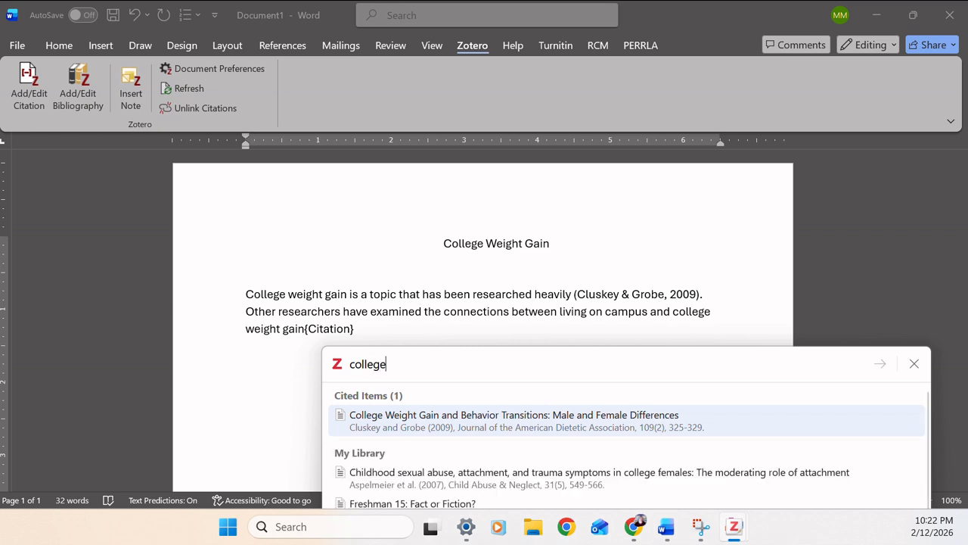
pyautogui.write(' we')
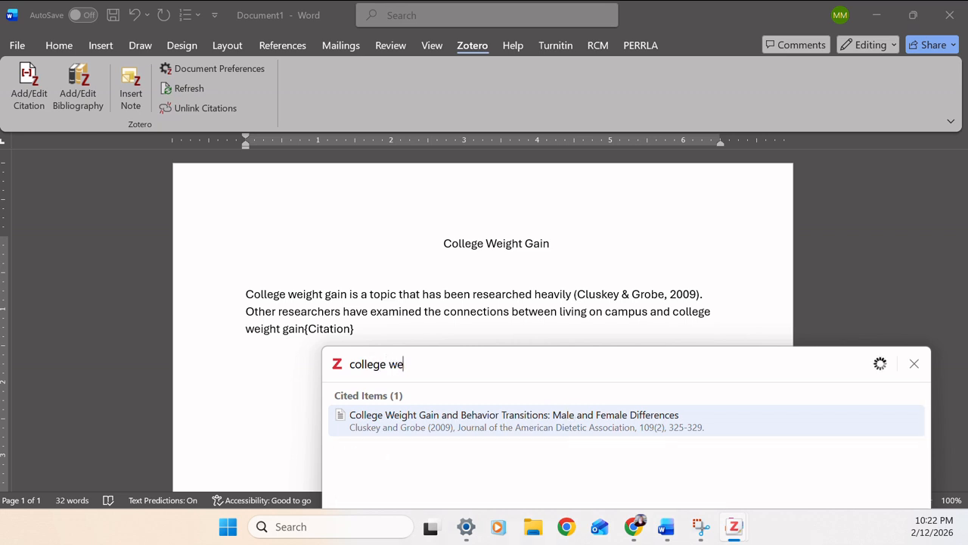
pyautogui.write('ight gain')
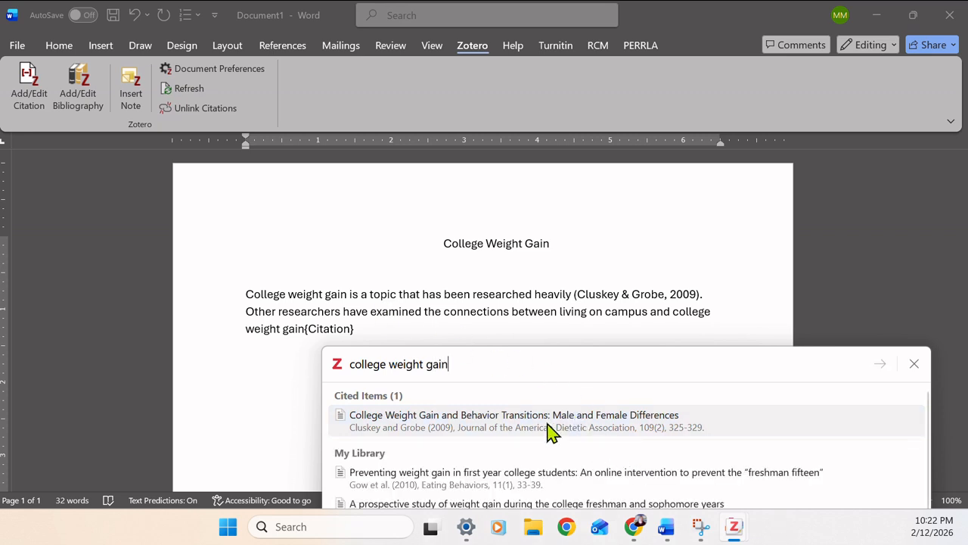
pyautogui.scroll(-1, 550, 426)
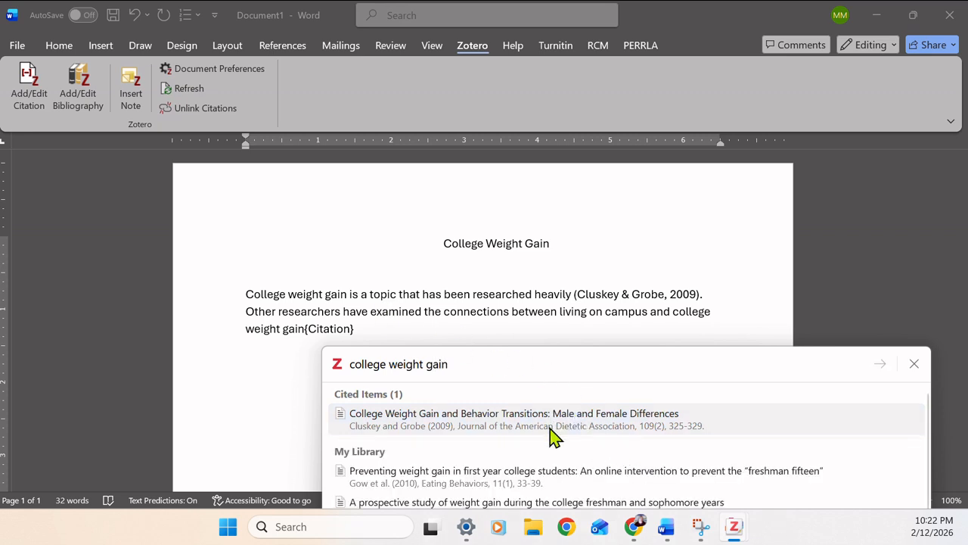
pyautogui.click(458, 480)
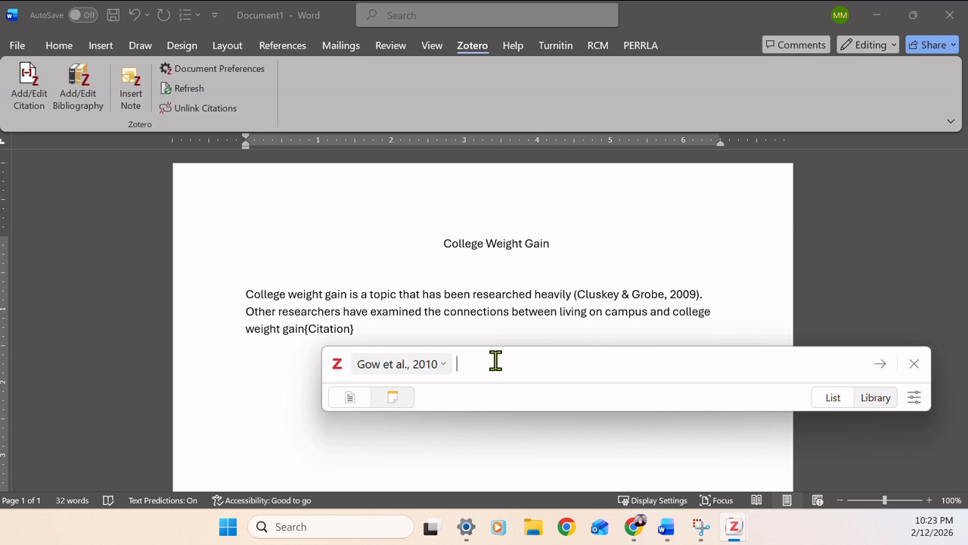
pyautogui.click(27, 89)
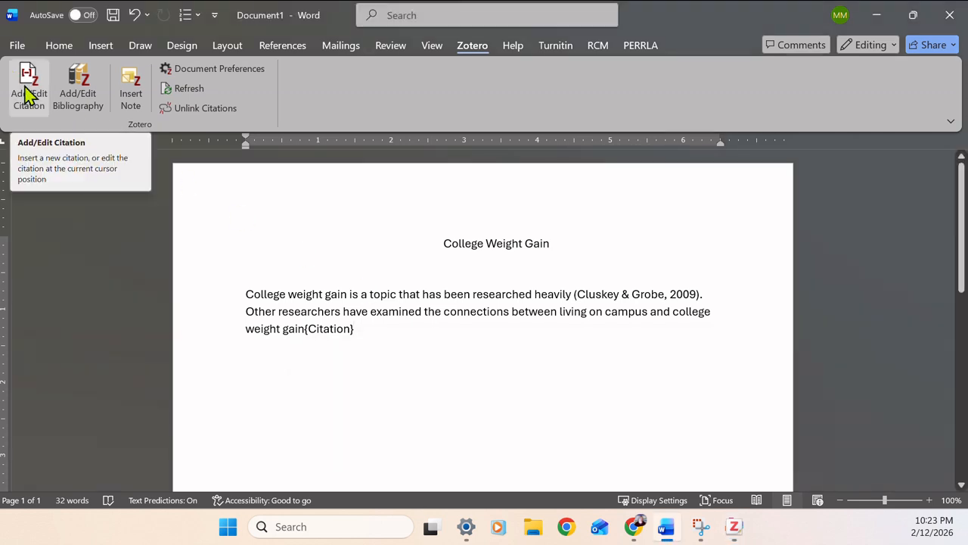
# Delete the leftover "{Citation}" placeholder so that the second sentence ends with "weight gain".
pyautogui.click(334, 336)
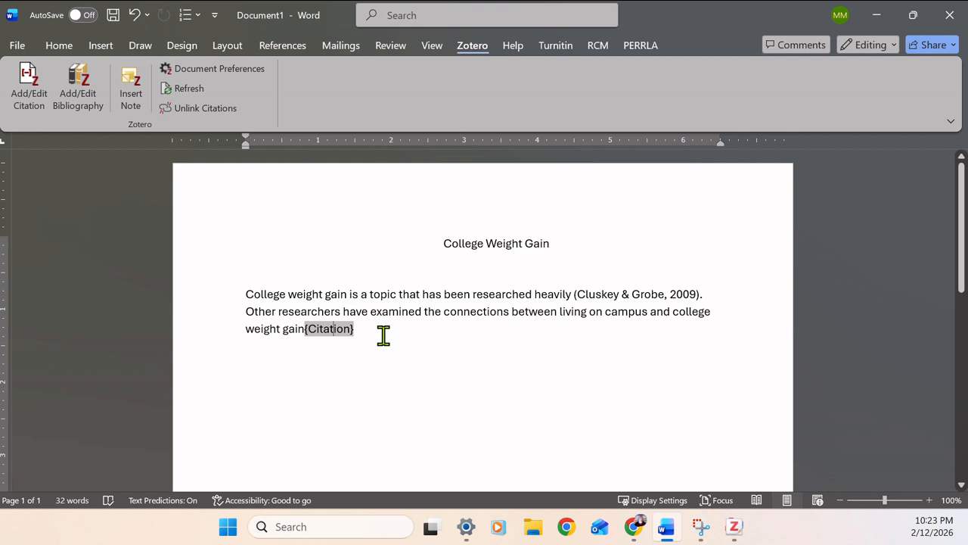
pyautogui.press('BackSpace')
pyautogui.press('BackSpace')
pyautogui.press('BackSpace')
pyautogui.press('BackSpace')
pyautogui.press('BackSpace')
pyautogui.press('BackSpace')
pyautogui.press('BackSpace')
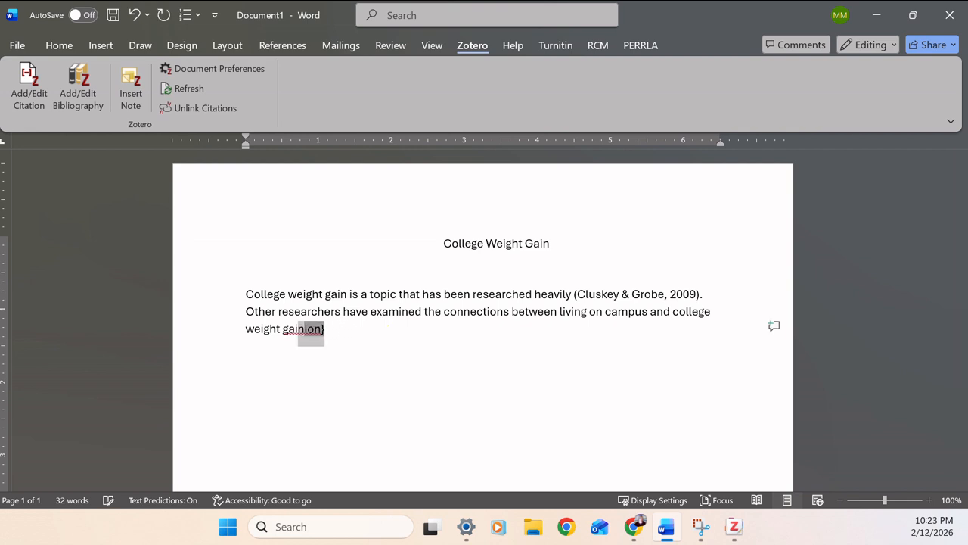
pyautogui.press('BackSpace')
pyautogui.press('BackSpace')
pyautogui.press('BackSpace')
pyautogui.write('i')
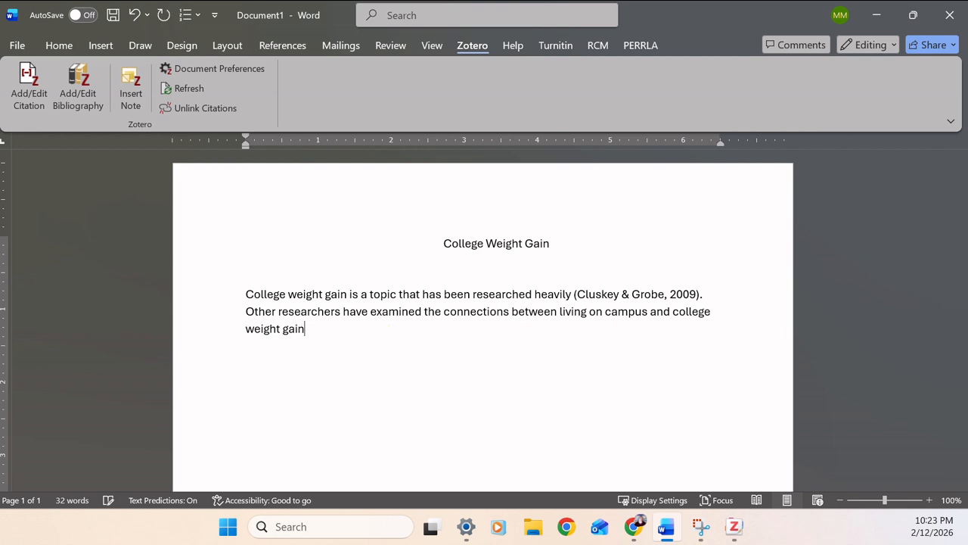
# Restart the citation after "weight gain", discarding the pending changes, and pick "College Weight Gain and Behavior Transitions: Male and Female Differences".
pyautogui.click(27, 80)
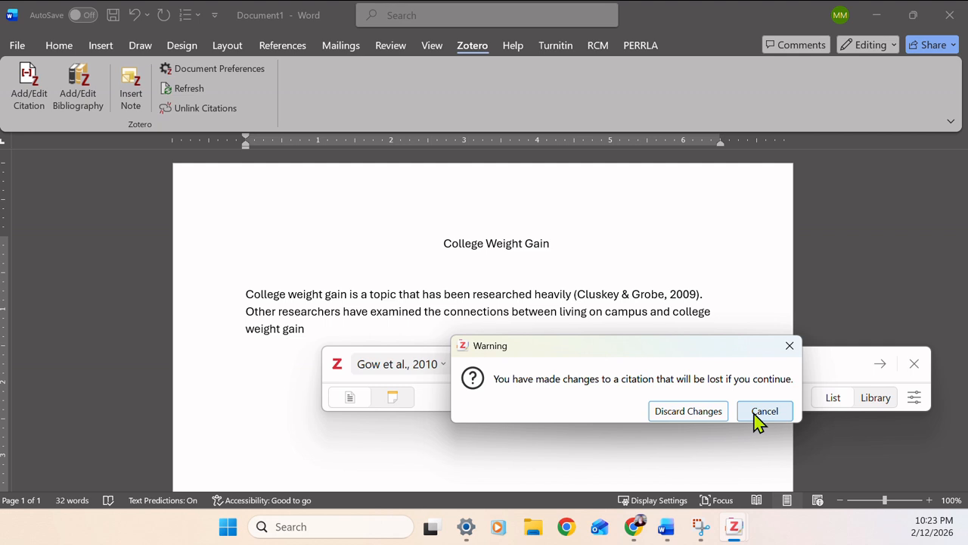
pyautogui.click(681, 411)
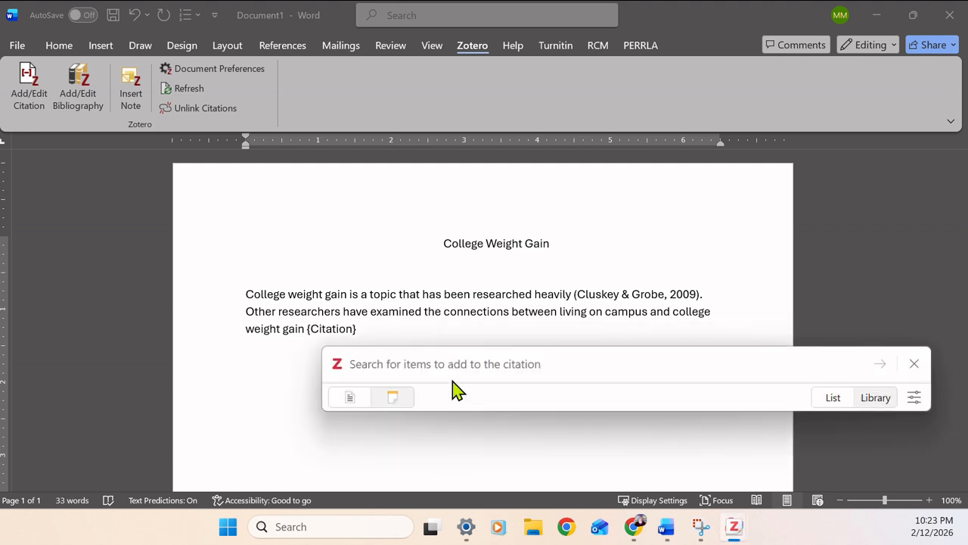
pyautogui.write('colleg')
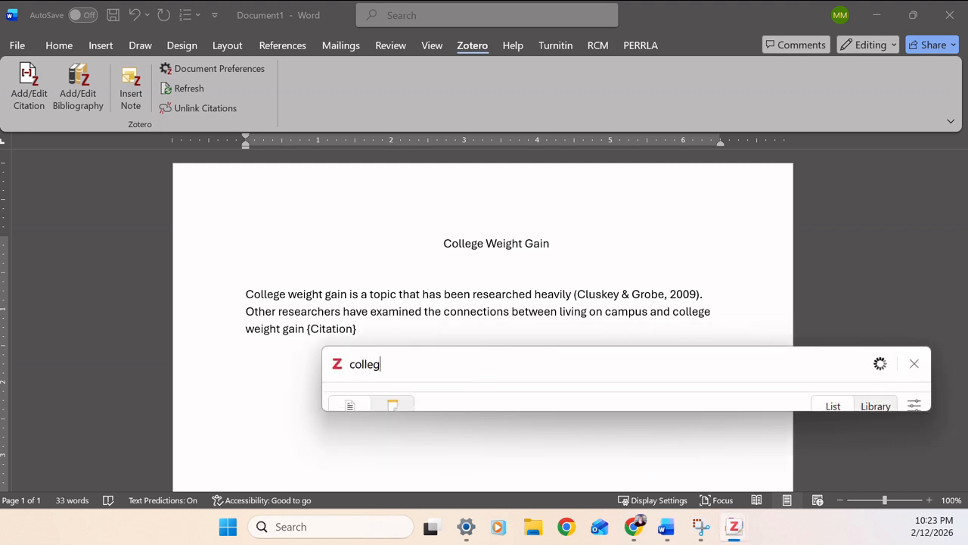
pyautogui.write('e weight gain')
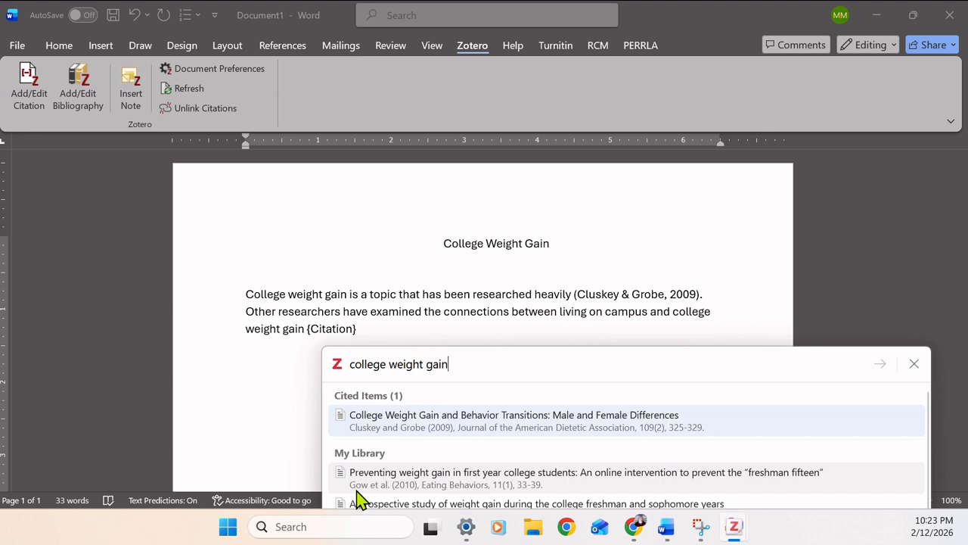
pyautogui.click(460, 431)
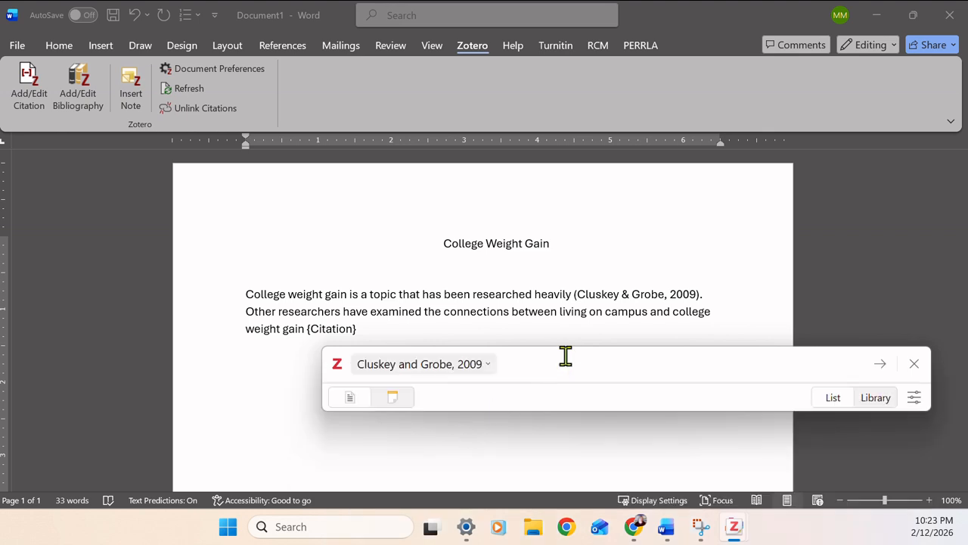
# Add the 2010 source "Preventing weight gain in first year college students" to the same citation, insert it and end the sentence with a period.
pyautogui.write('Gow')
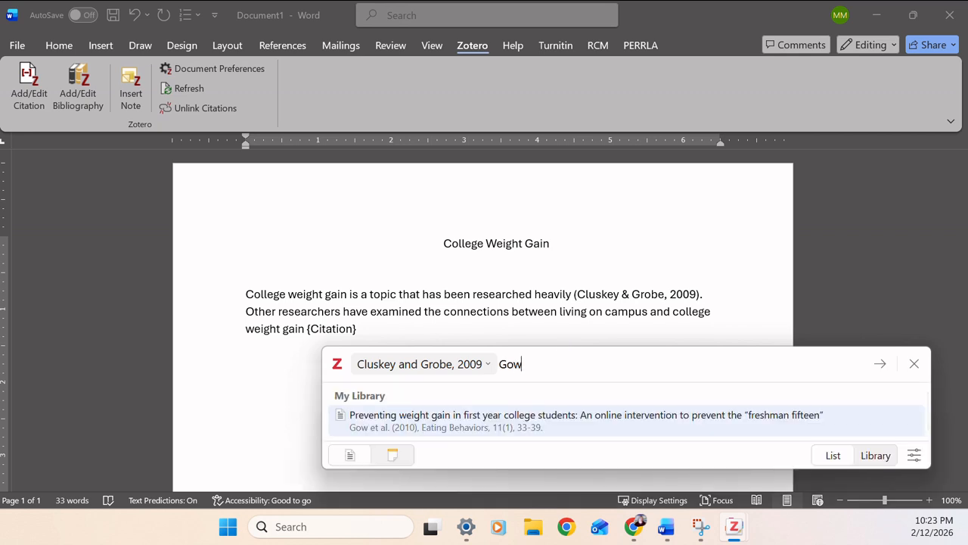
pyautogui.click(489, 427)
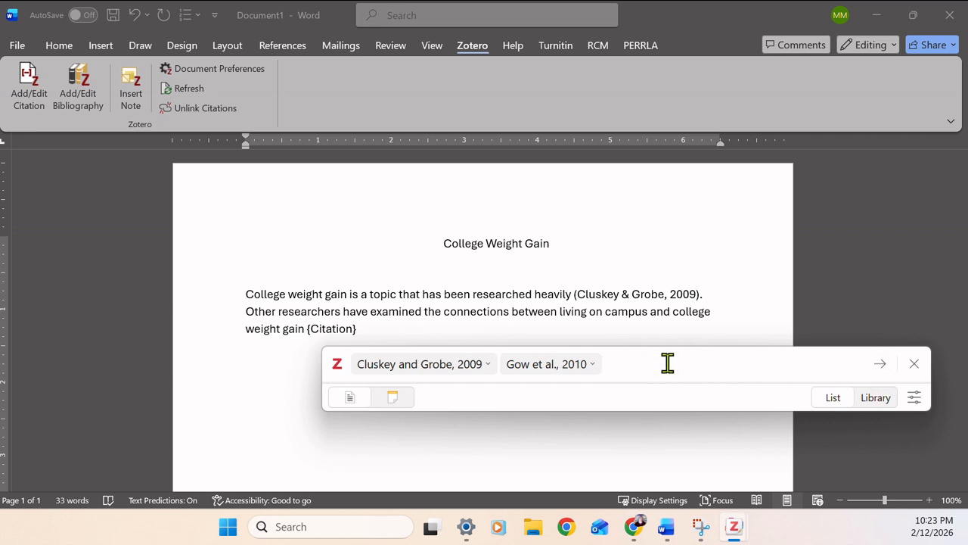
pyautogui.press('Return')
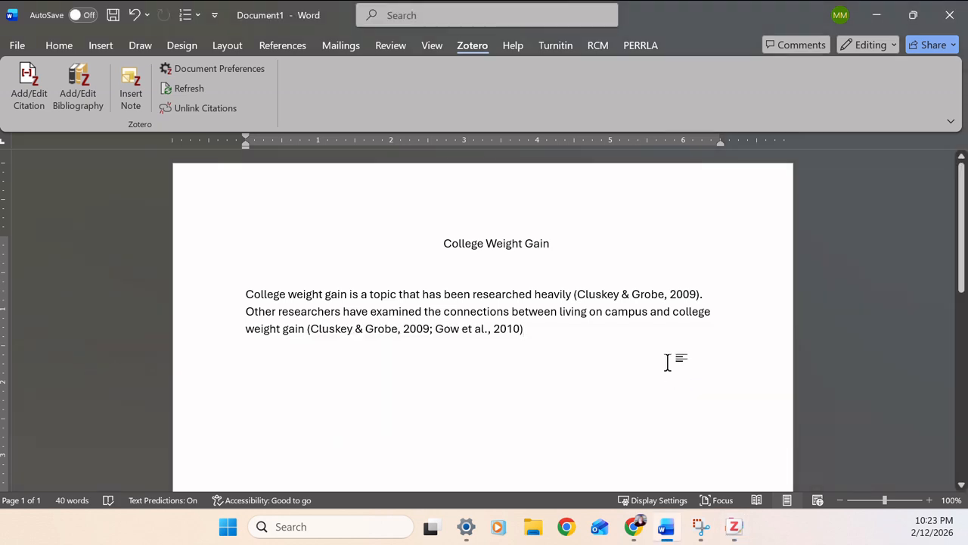
pyautogui.write('. ')
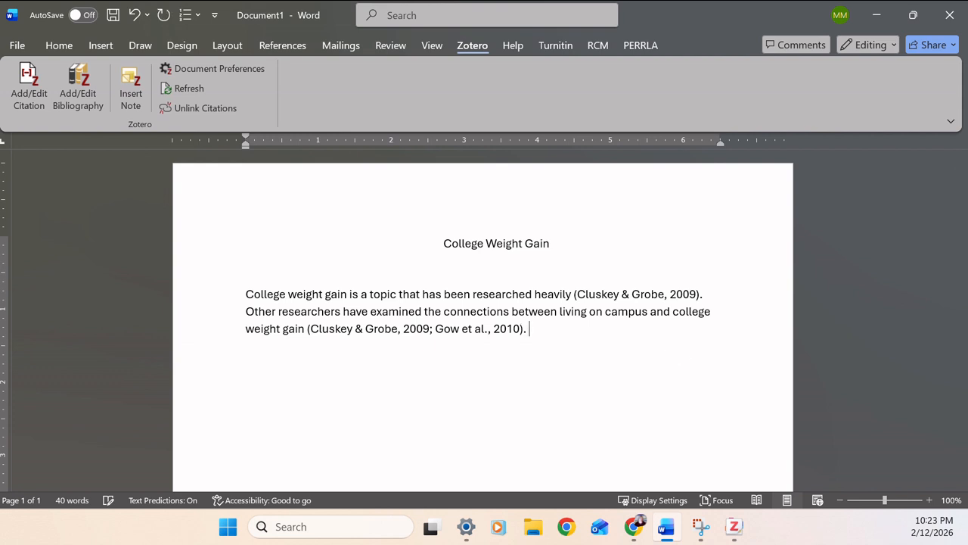
# Add the sentence "This is a common finding", citing "A prospective study of weight gain during the college freshman and sophomore years".
pyautogui.write('This is a co')
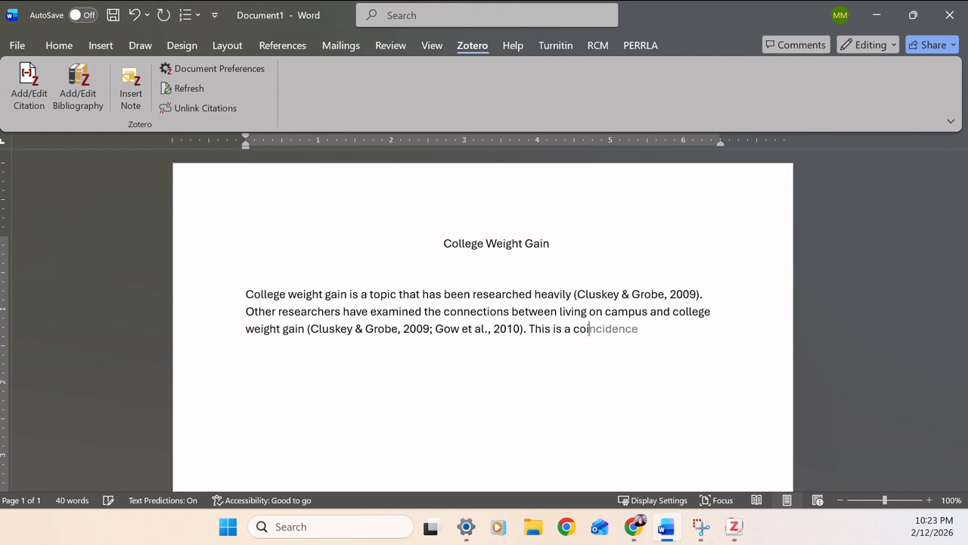
pyautogui.write('ommon finding')
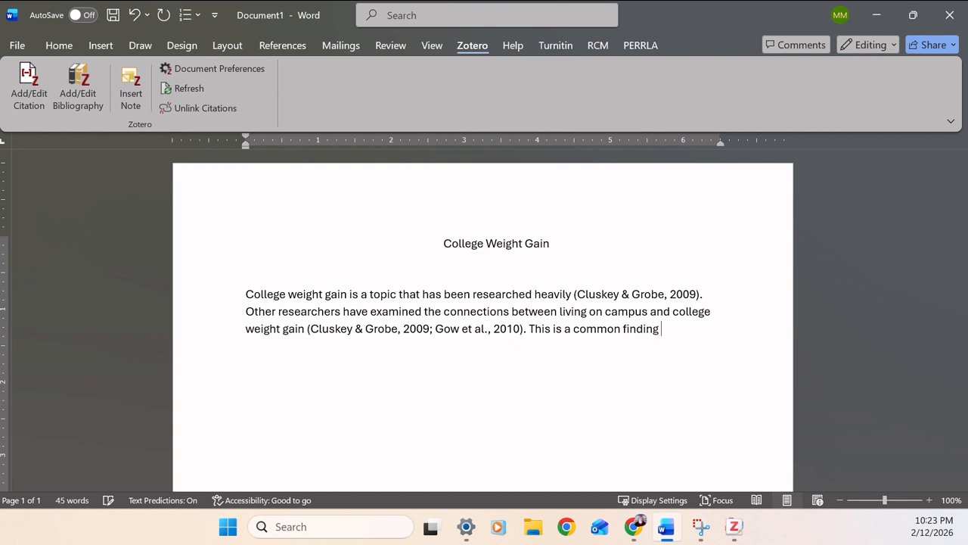
pyautogui.click(29, 90)
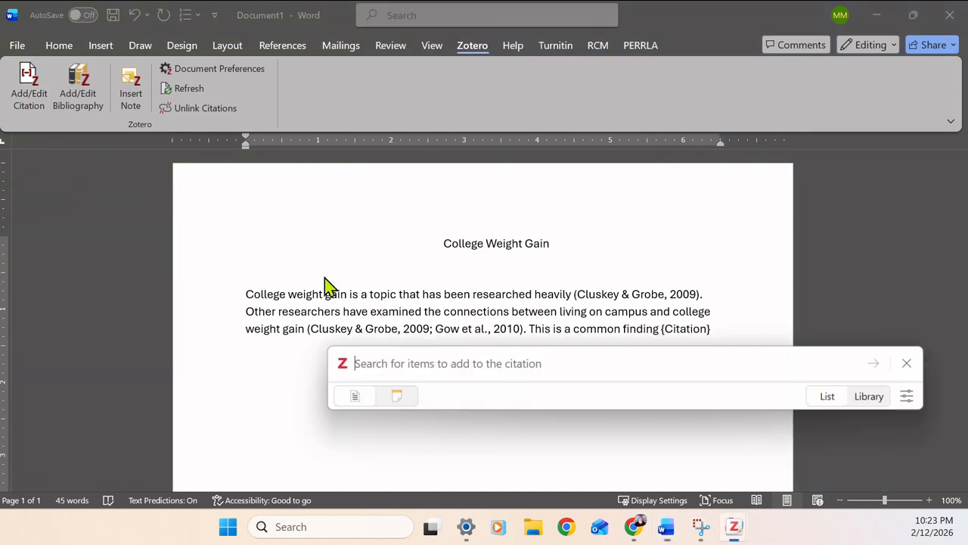
pyautogui.write('co')
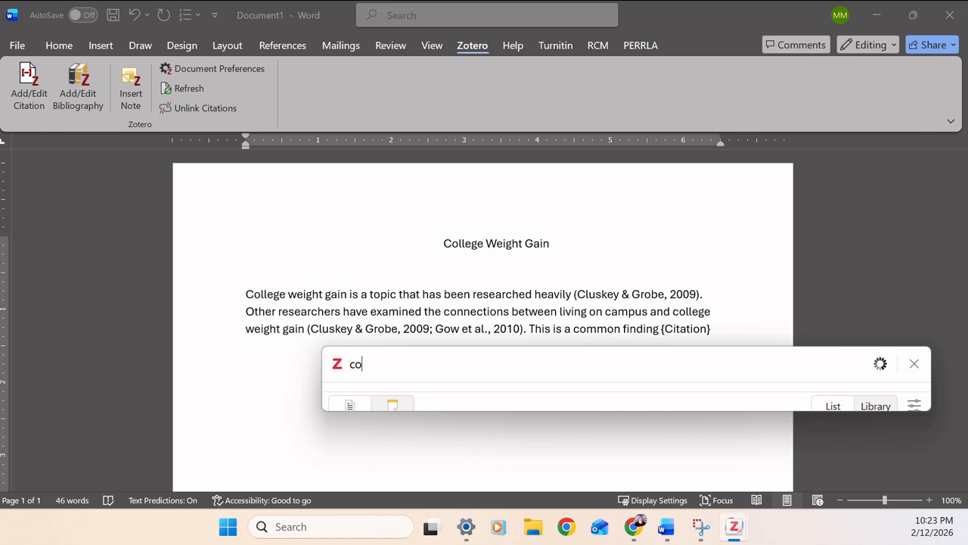
pyautogui.write('llege weight')
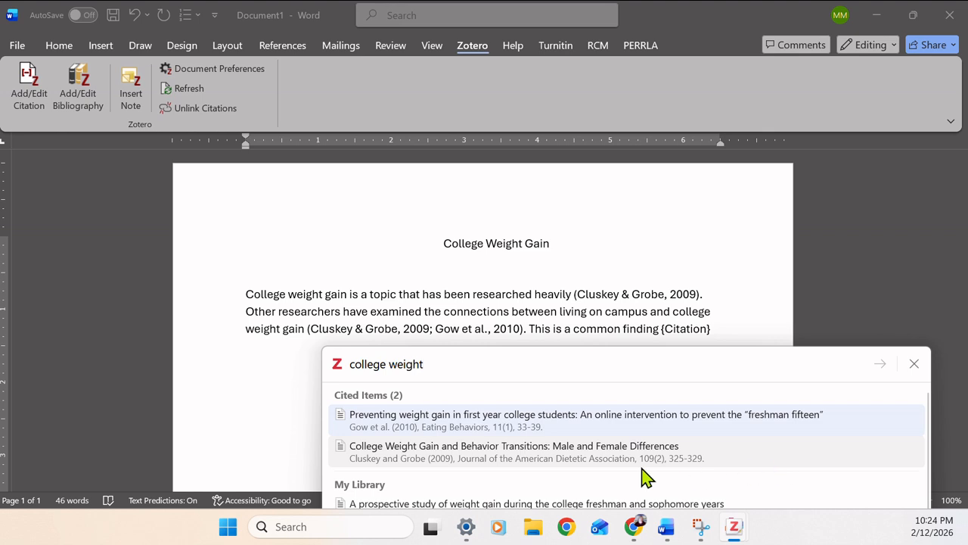
pyautogui.click(408, 504)
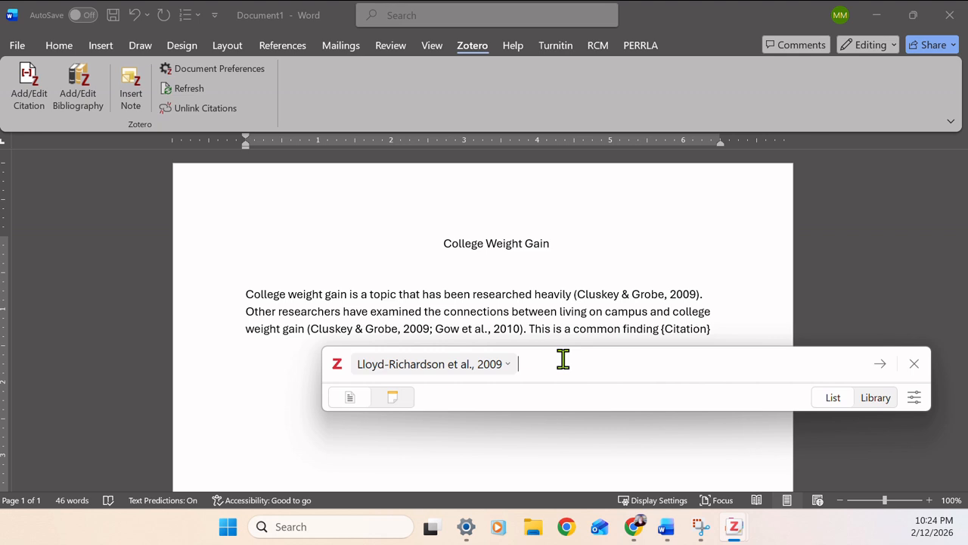
pyautogui.press('Return')
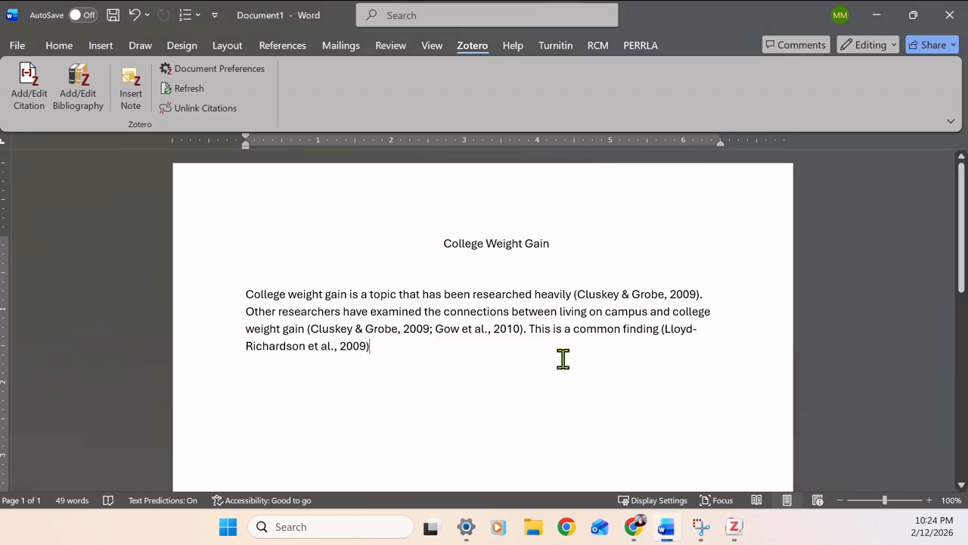
pyautogui.write('.')
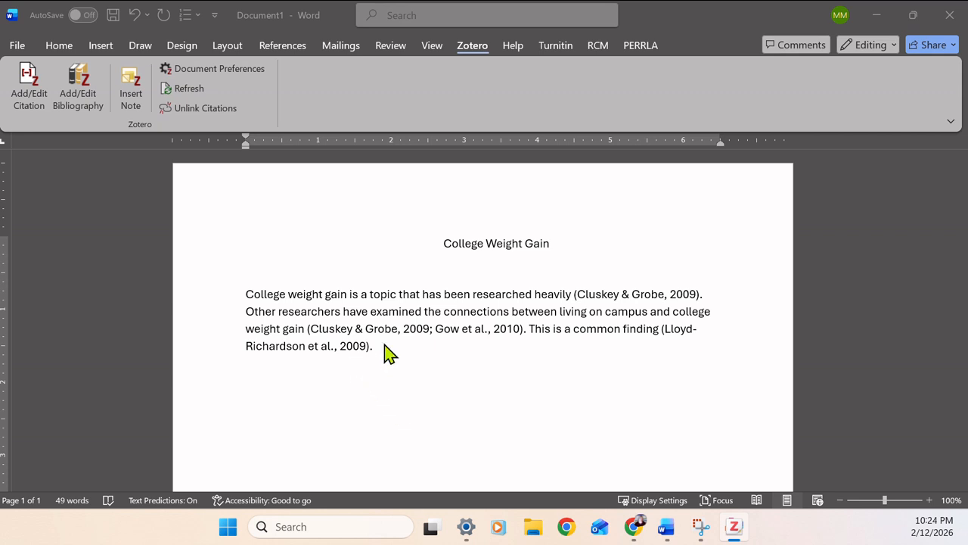
# Add the sentence "Zotero is very helpful", citing "College Freshmen Students' Perspectives on Weight Gain Prevention in the Digital Age: Web-Based Survey".
pyautogui.click(401, 359)
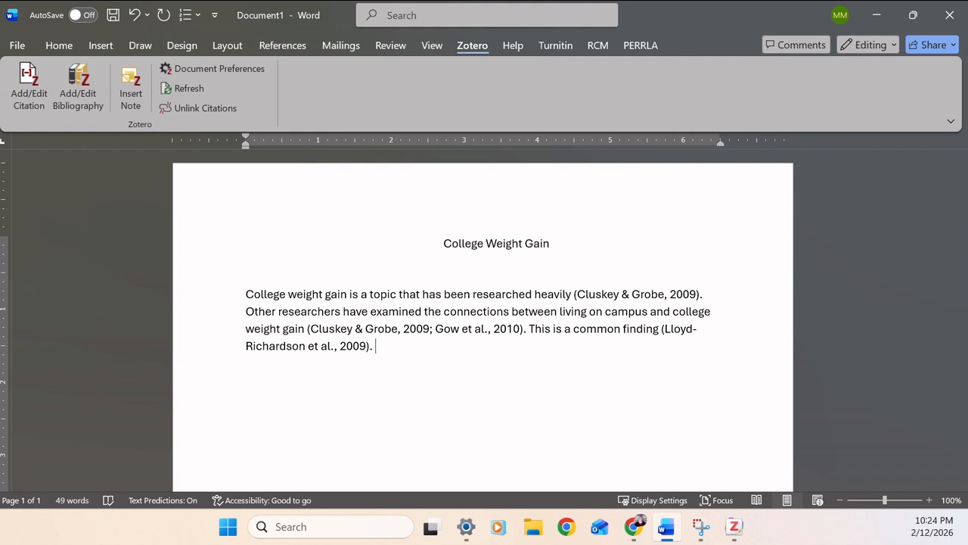
pyautogui.write('Zotero is very he')
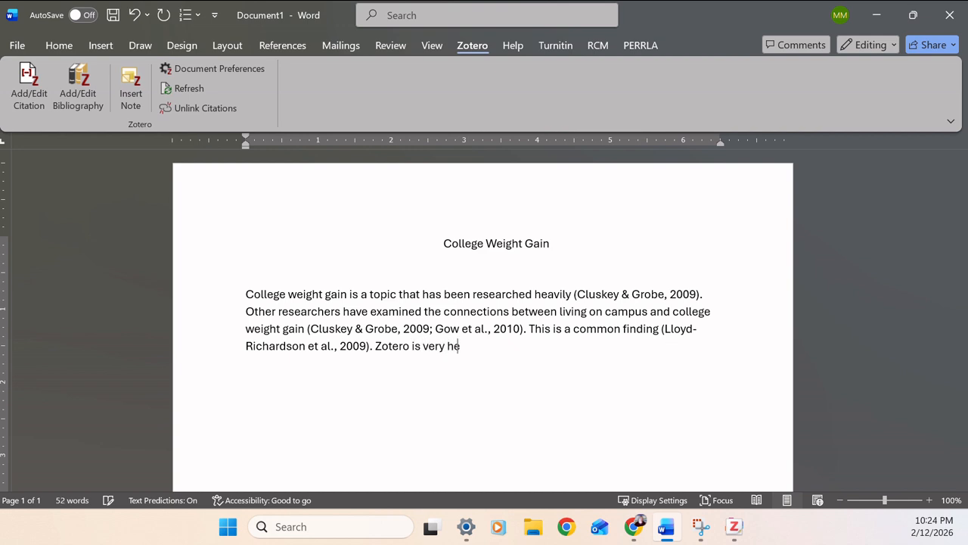
pyautogui.write('lpful')
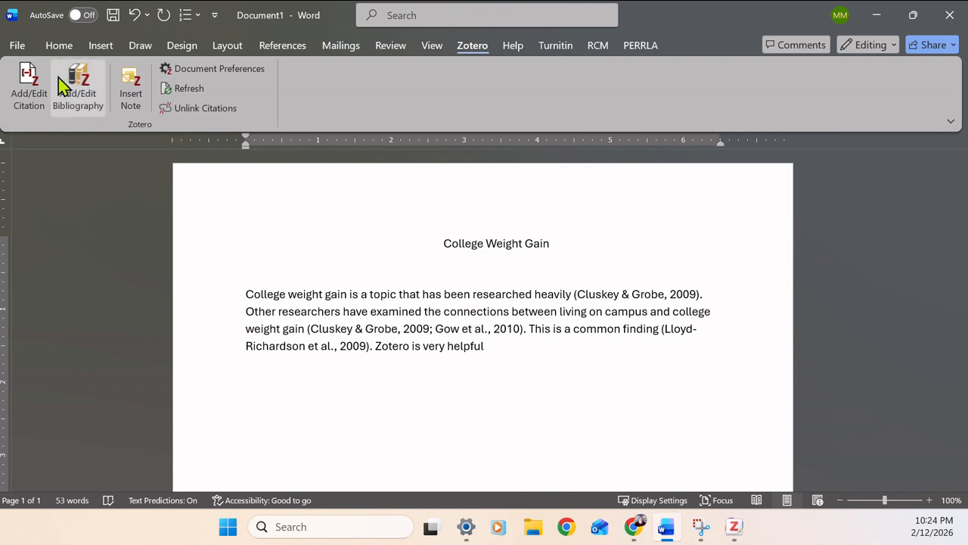
pyautogui.click(24, 89)
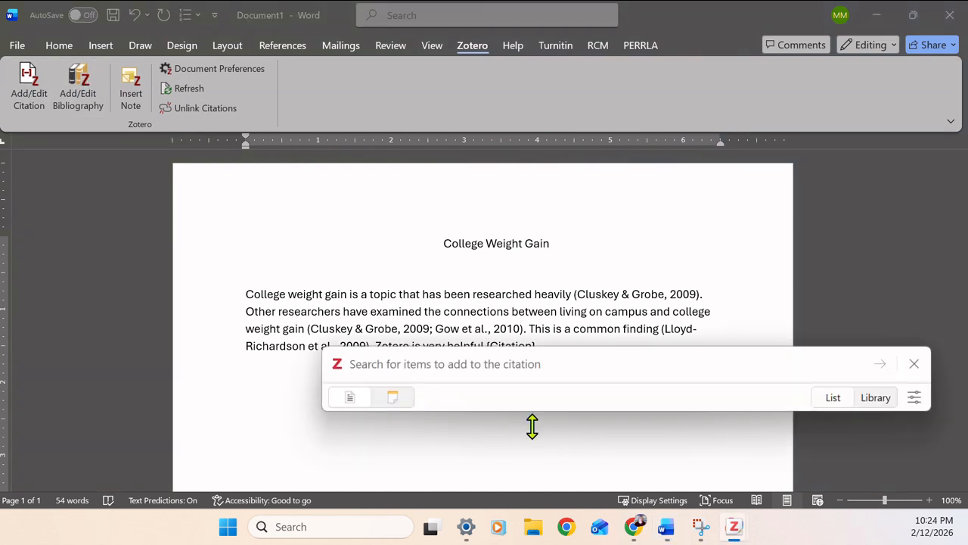
pyautogui.write('monroe')
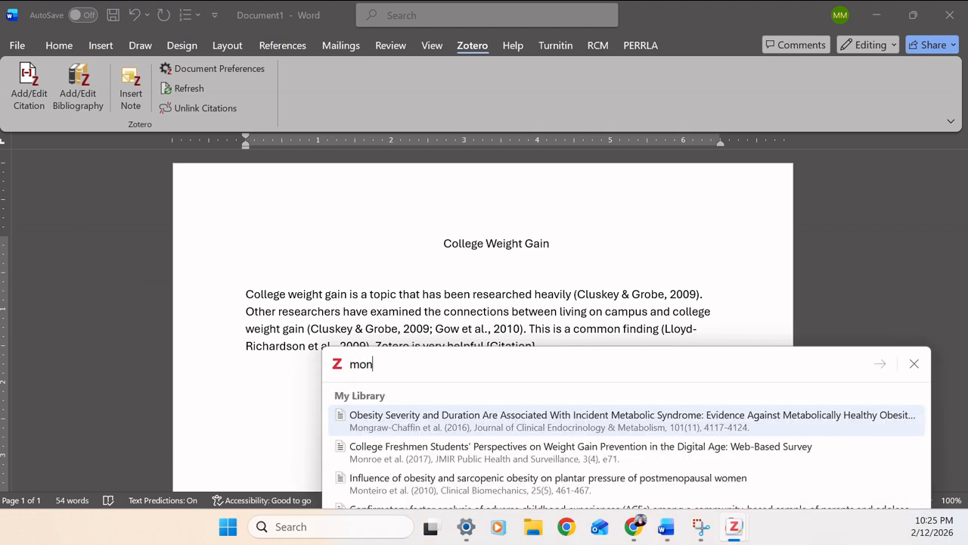
pyautogui.click(481, 421)
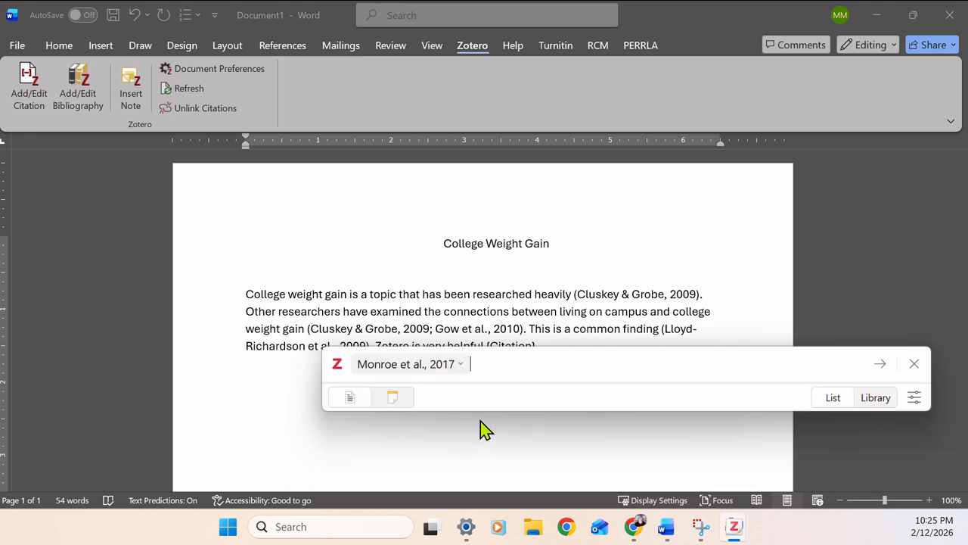
pyautogui.press('Return')
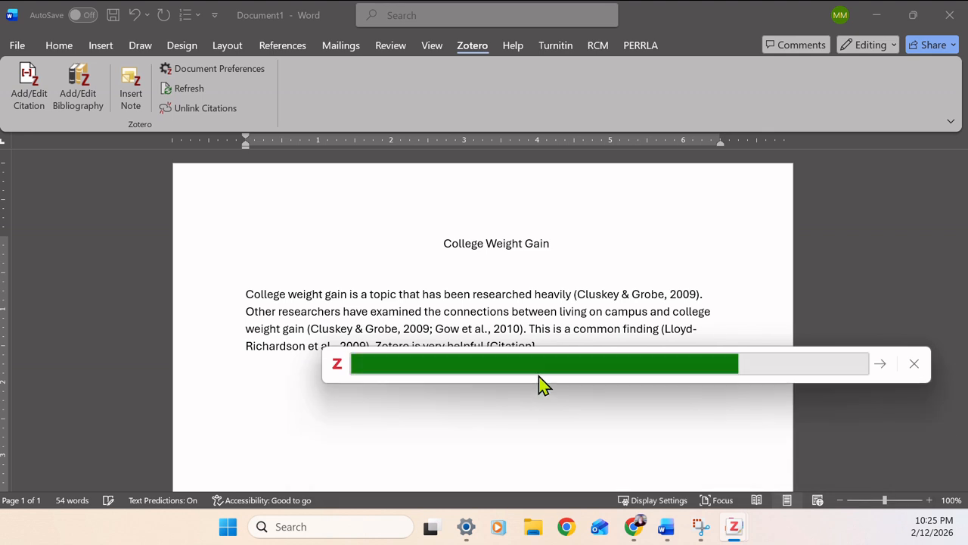
pyautogui.write('., 2017).')
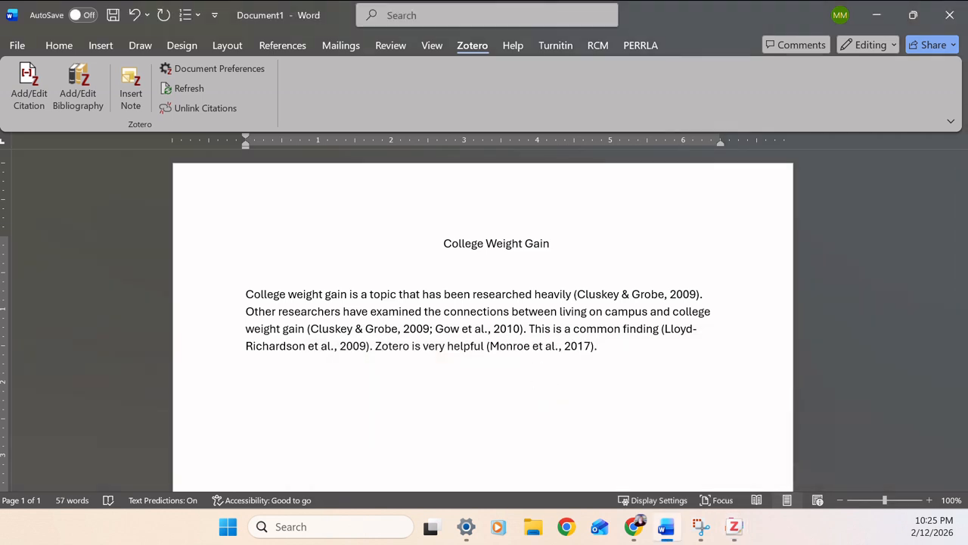
# Insert the Zotero bibliography on a new line below the body paragraph.
pyautogui.press('Return')
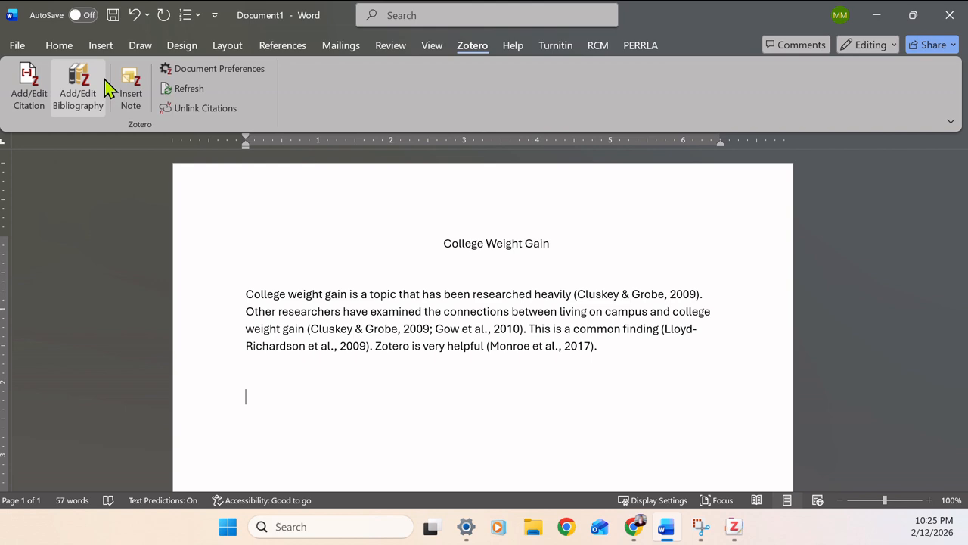
pyautogui.click(78, 84)
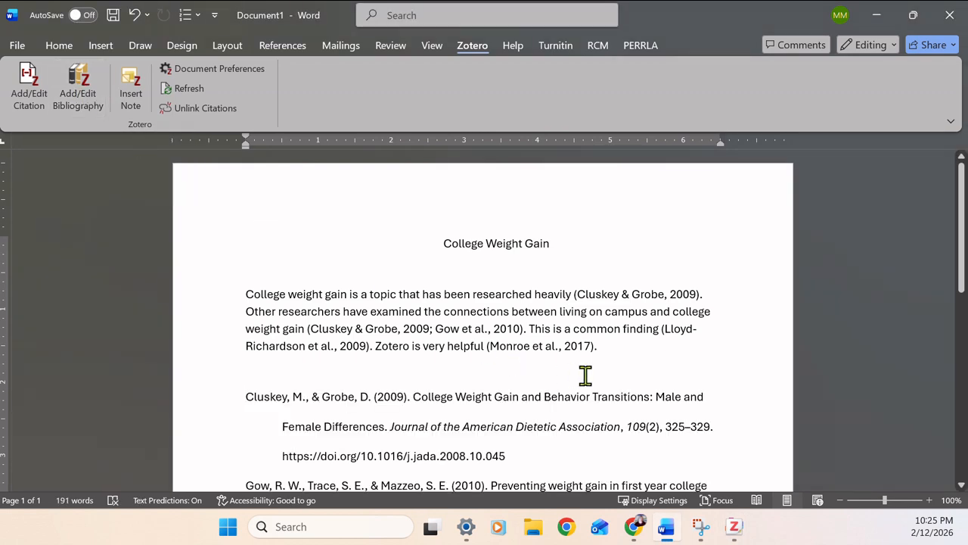
# Review the reference list entries against the in-text citations, checking the formatting and the capitalization of the article titles.
pyautogui.scroll(-3, 605, 409)
pyautogui.scroll(-6, 626, 442)
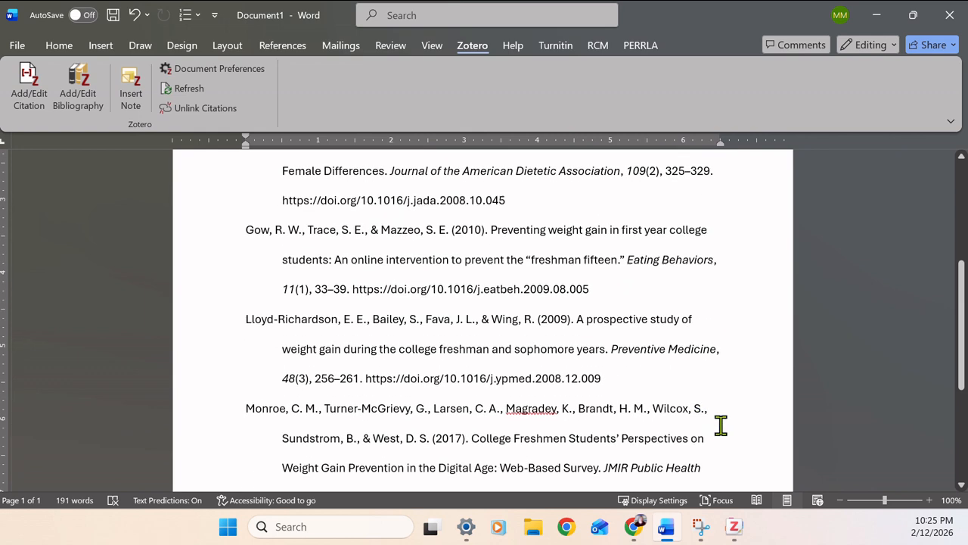
pyautogui.scroll(-3, 742, 406)
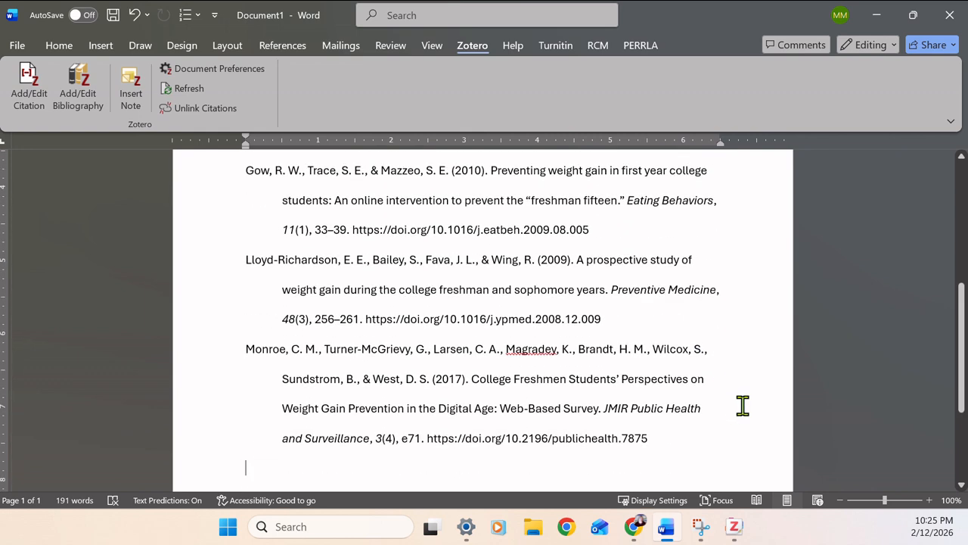
pyautogui.scroll(4, 740, 406)
pyautogui.scroll(2, 734, 405)
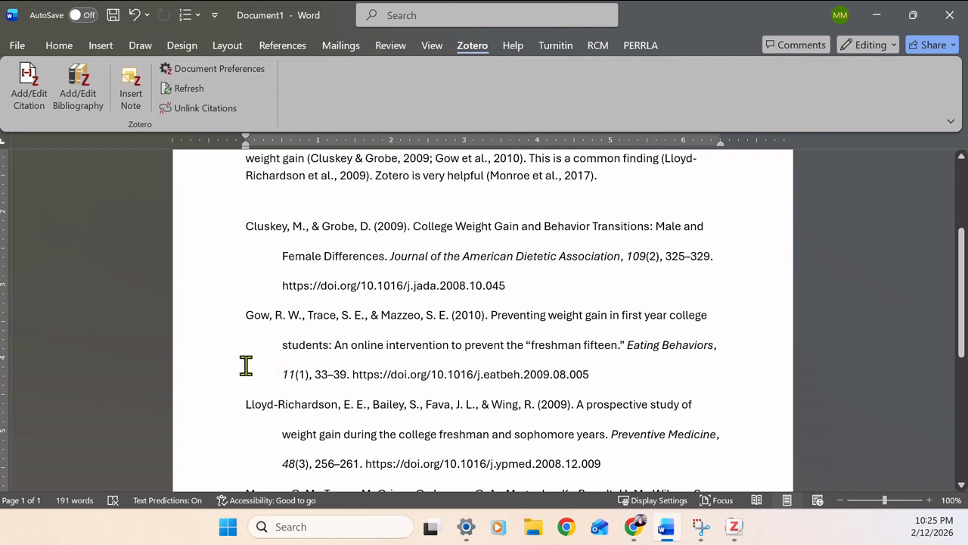
pyautogui.scroll(-3, 268, 358)
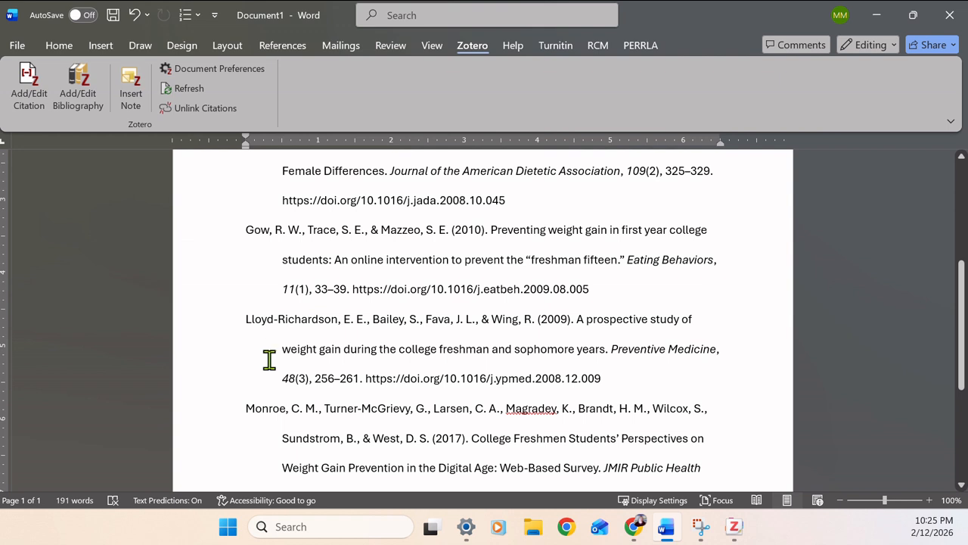
pyautogui.scroll(-3, 277, 439)
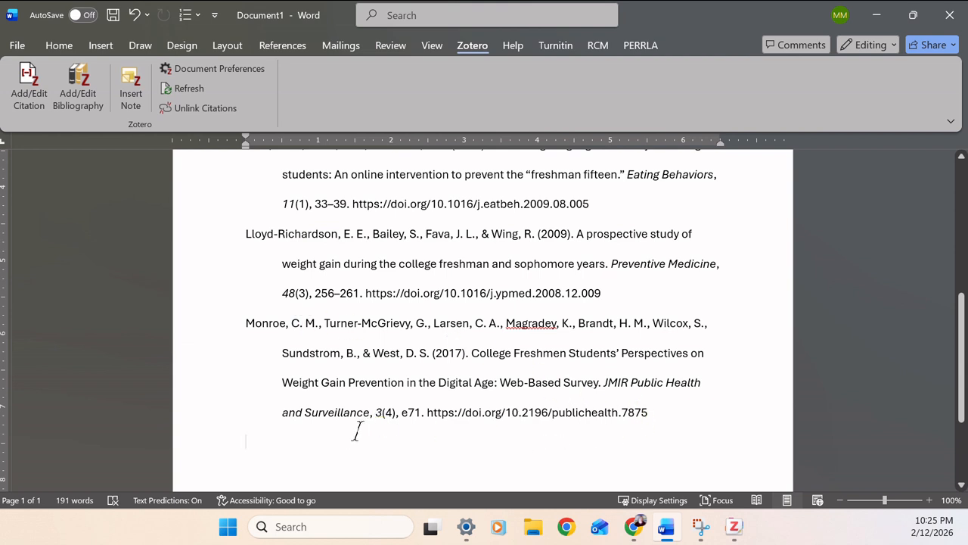
pyautogui.scroll(7, 357, 428)
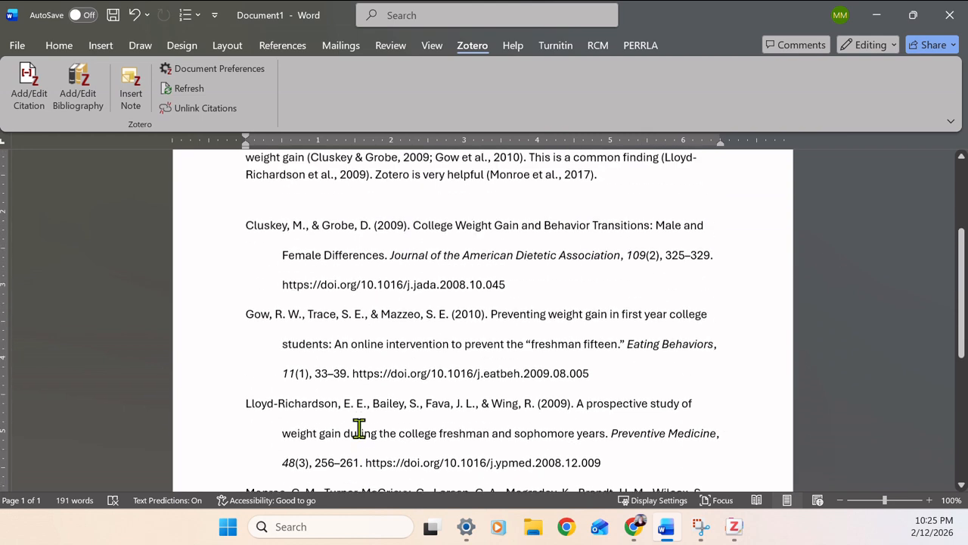
pyautogui.scroll(2, 359, 428)
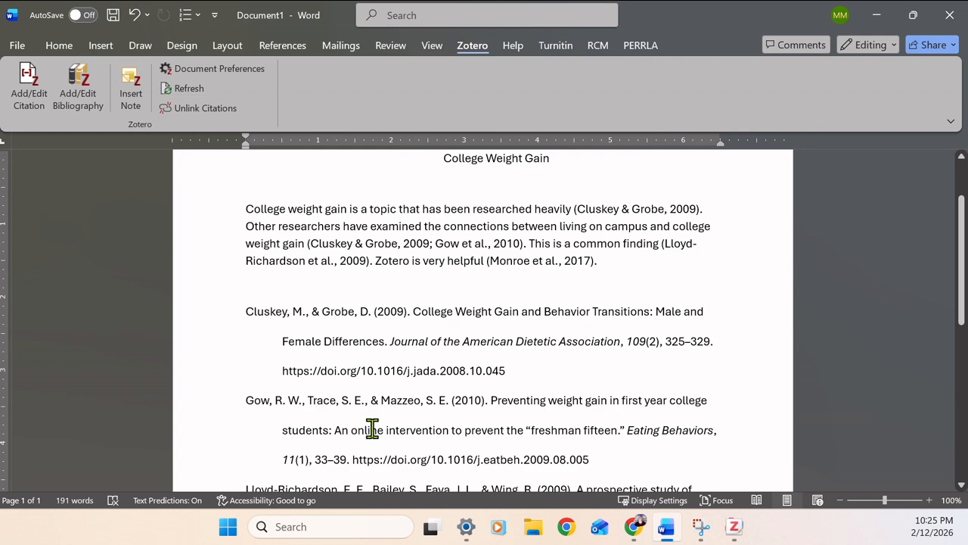
pyautogui.scroll(-3, 475, 431)
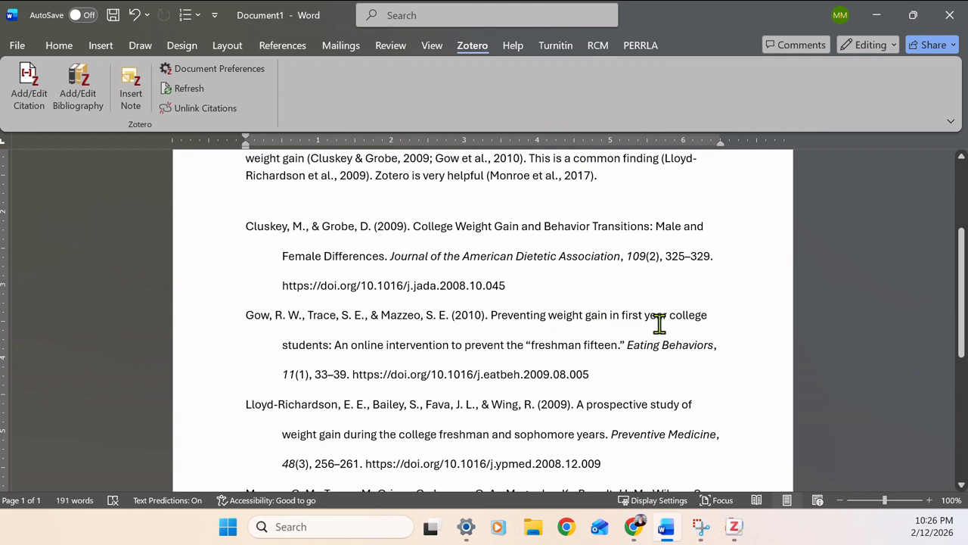
pyautogui.scroll(-2, 558, 396)
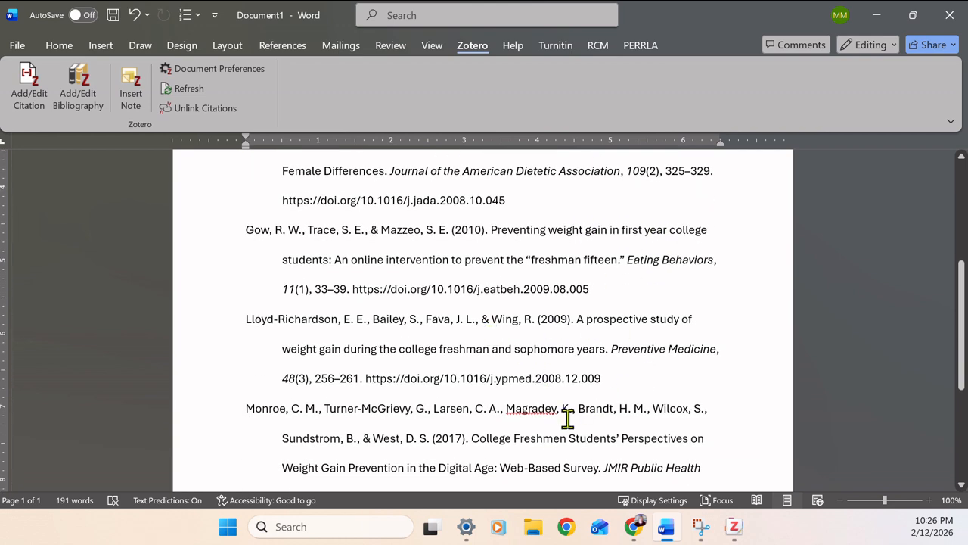
pyautogui.scroll(-2, 487, 348)
pyautogui.scroll(6, 622, 395)
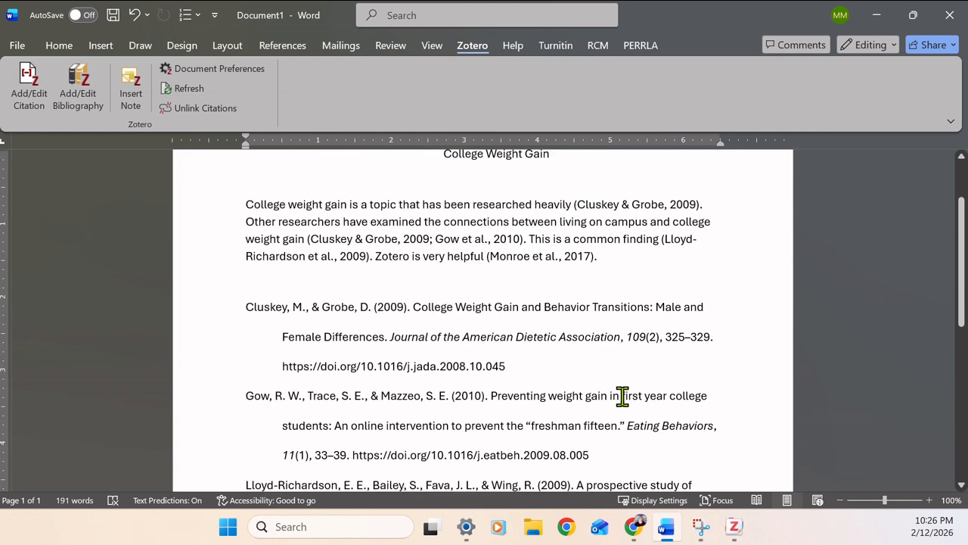
pyautogui.scroll(-2, 623, 396)
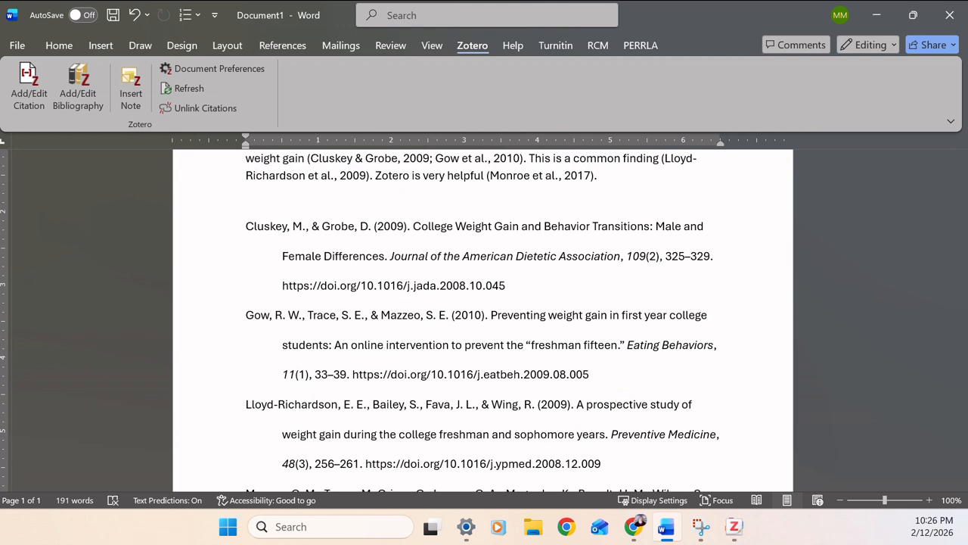
# Switch to the Zotero library and maximize its window.
pyautogui.click(734, 527)
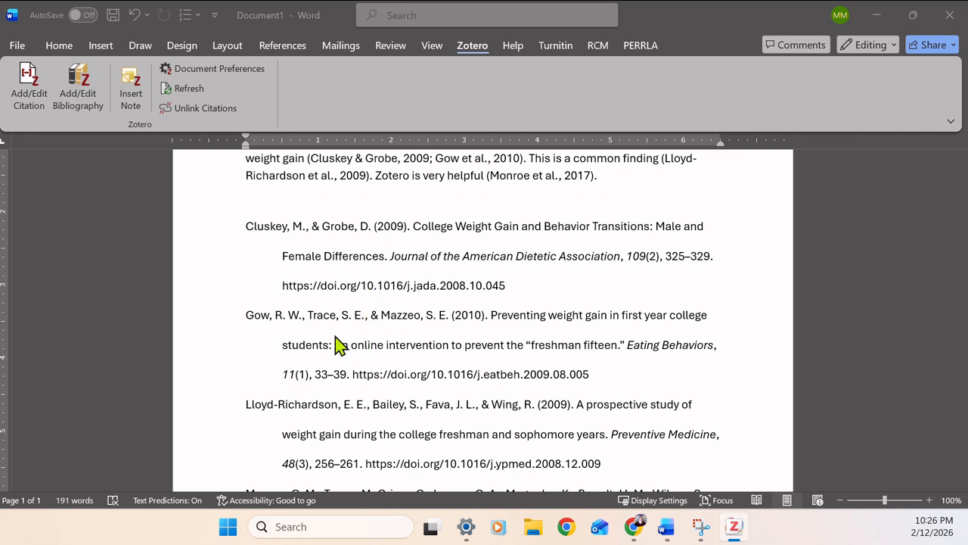
pyautogui.scroll(-2, 362, 374)
pyautogui.scroll(-2, 357, 396)
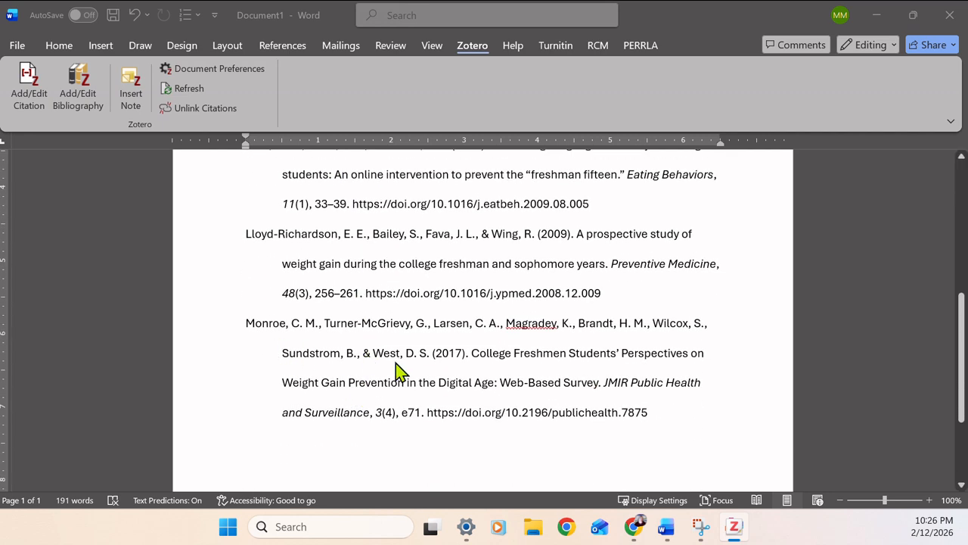
pyautogui.scroll(4, 399, 371)
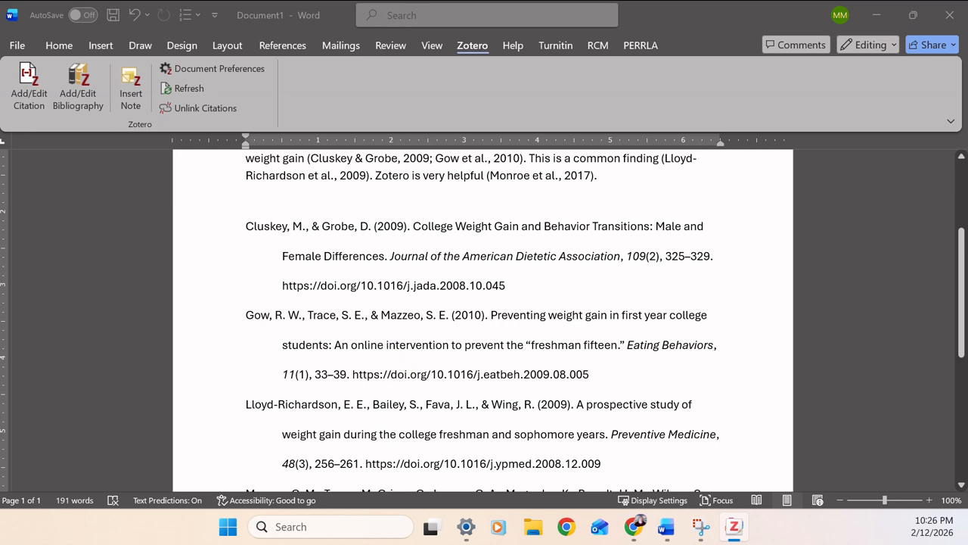
pyautogui.moveTo(0, 72); pyautogui.dragTo(444, 118)
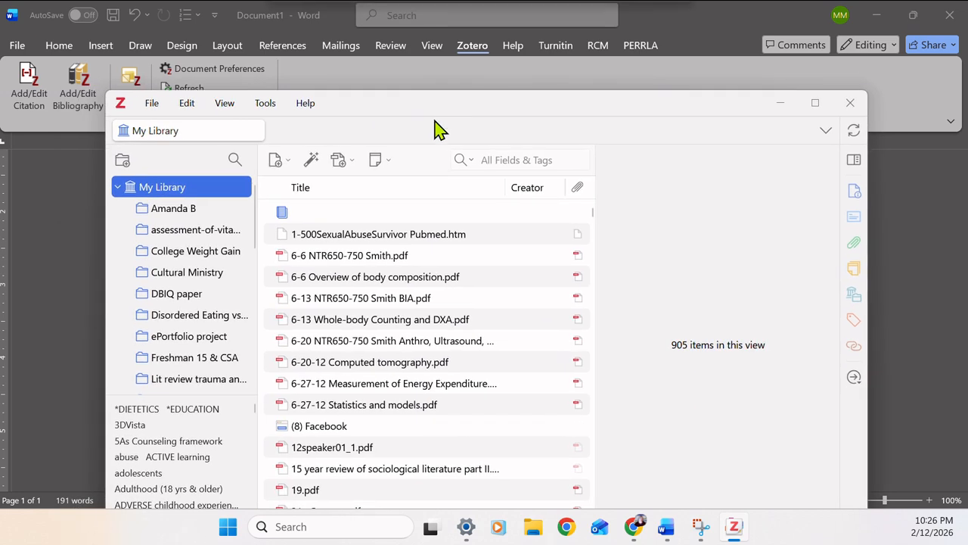
pyautogui.moveTo(816, 105)
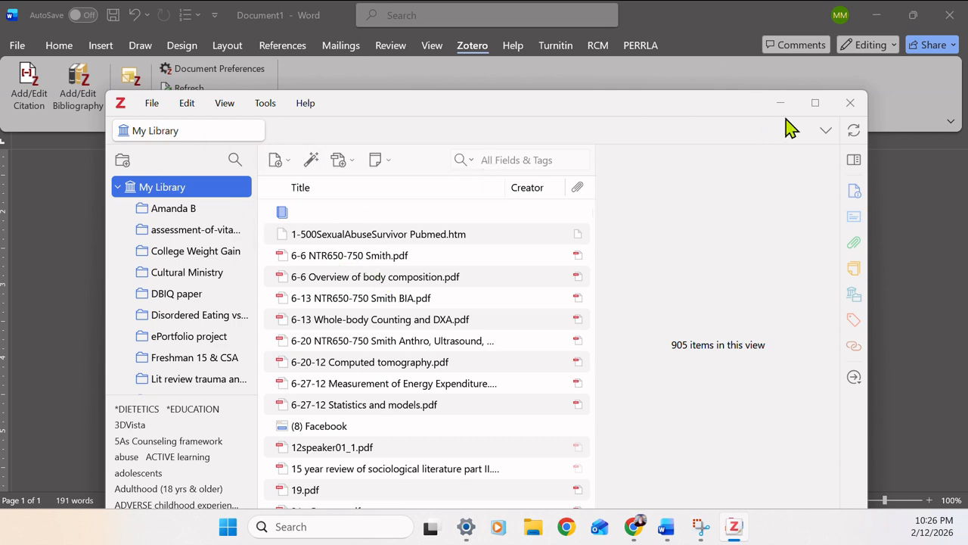
pyautogui.click(819, 106)
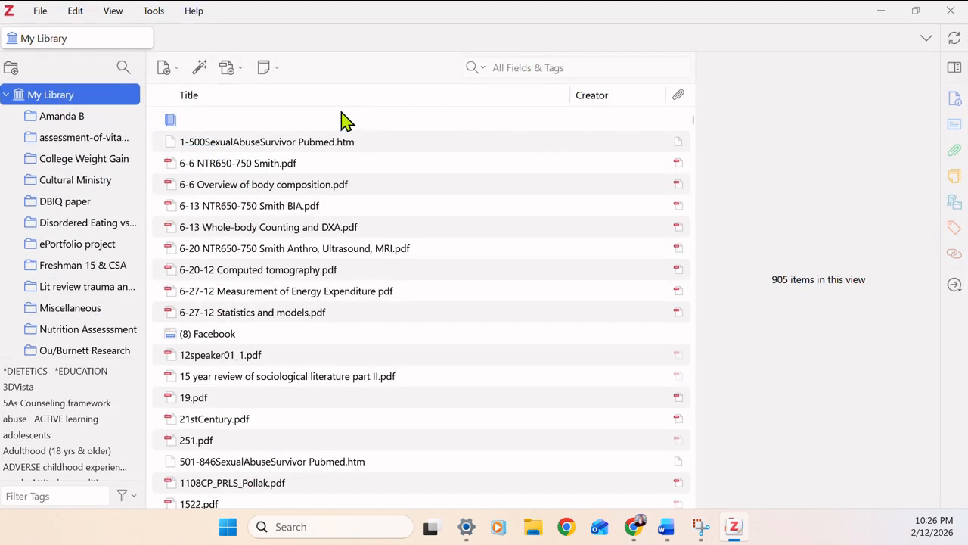
# Search the library by the first author's surname and select the article "College Weight Gain and Behavior Transitions: Male and Female Differences".
pyautogui.click(580, 68)
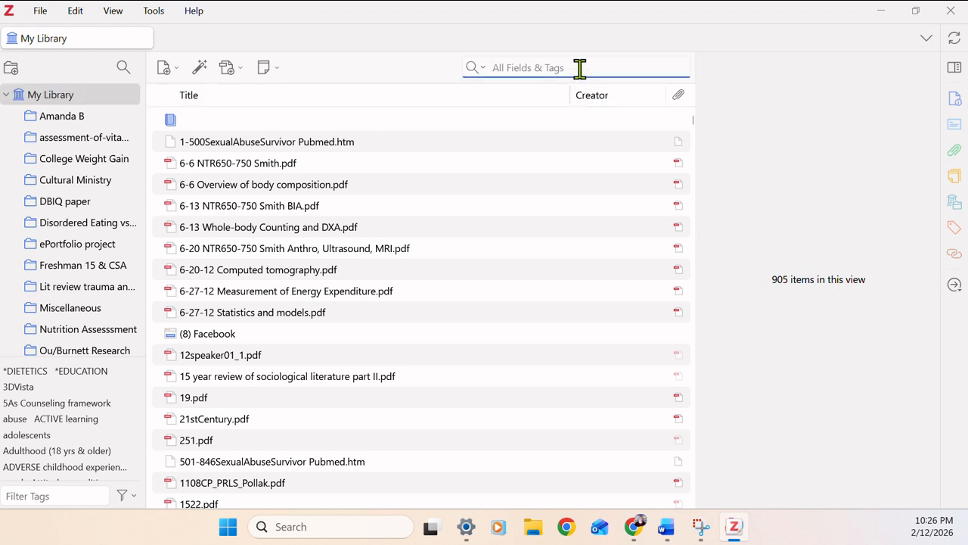
pyautogui.write('cluskey')
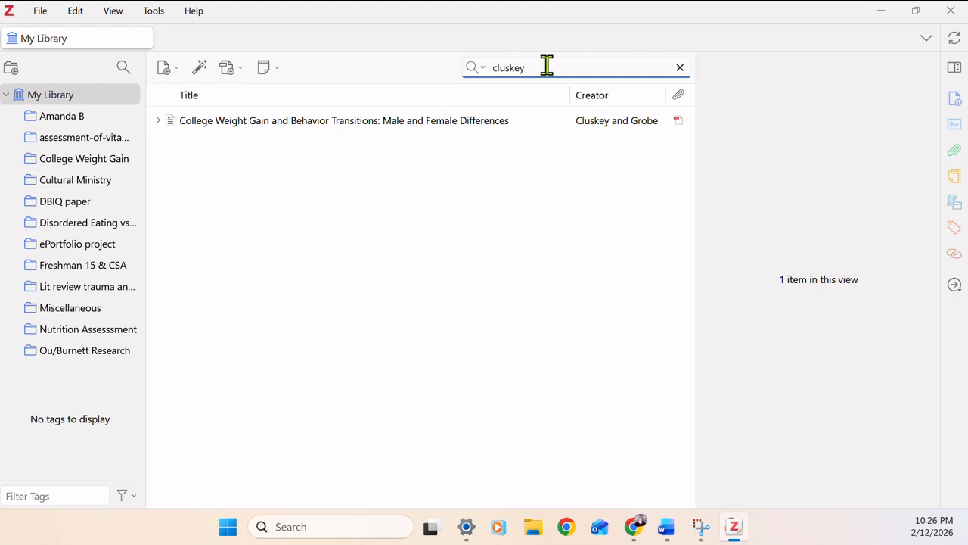
pyautogui.click(256, 127)
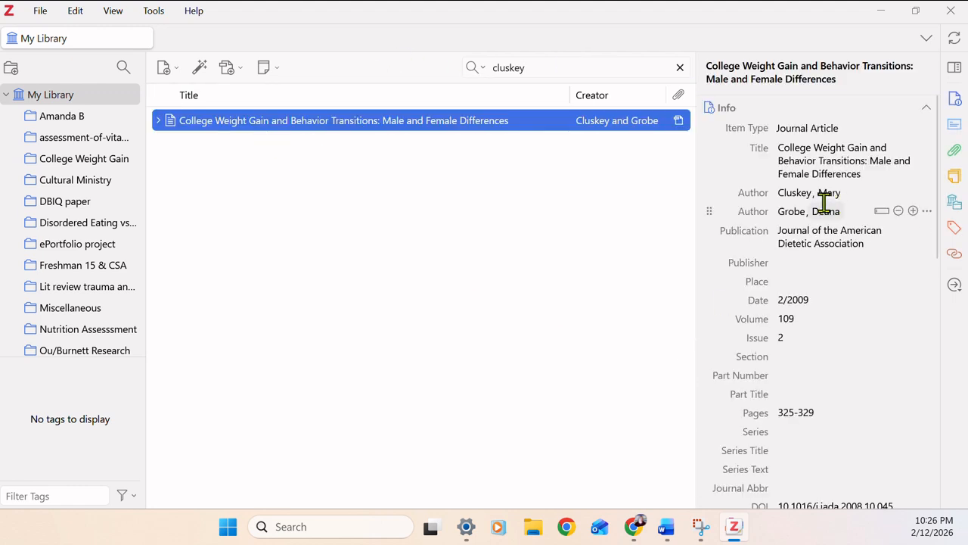
# Change the article's title to sentence case: "College weight gain and behavior transitions: male and female differences".
pyautogui.click(823, 148)
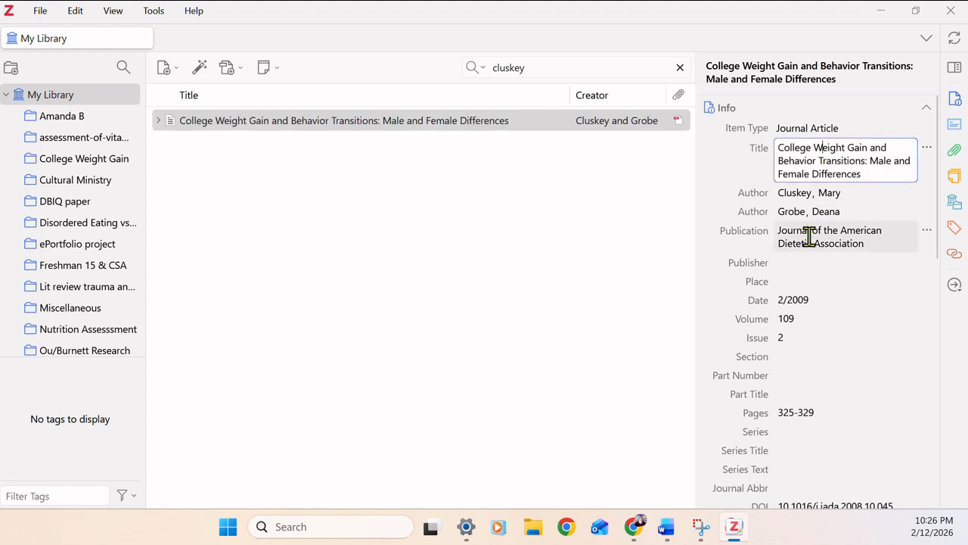
pyautogui.press('BackSpace')
pyautogui.write('w')
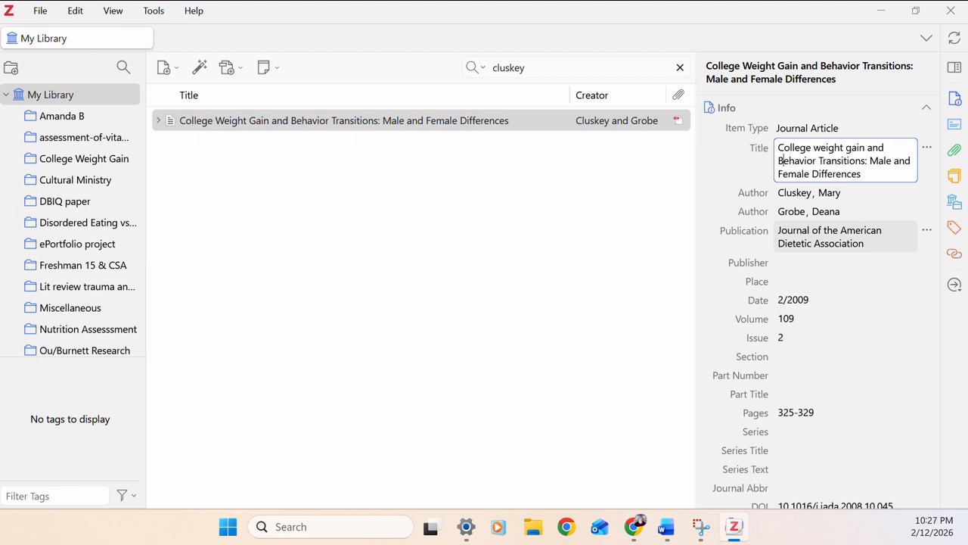
pyautogui.press('BackSpace')
pyautogui.write('b')
pyautogui.press('BackSpace')
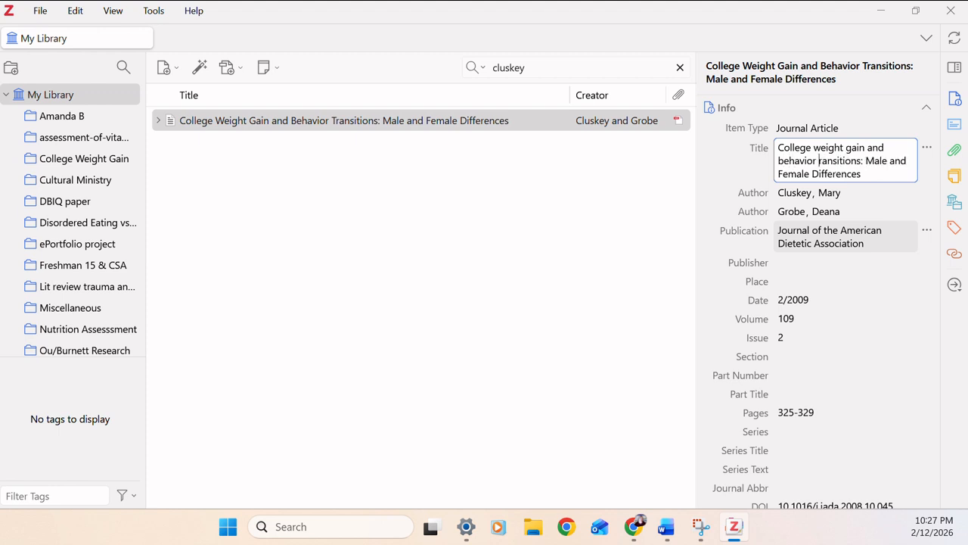
pyautogui.write('t')
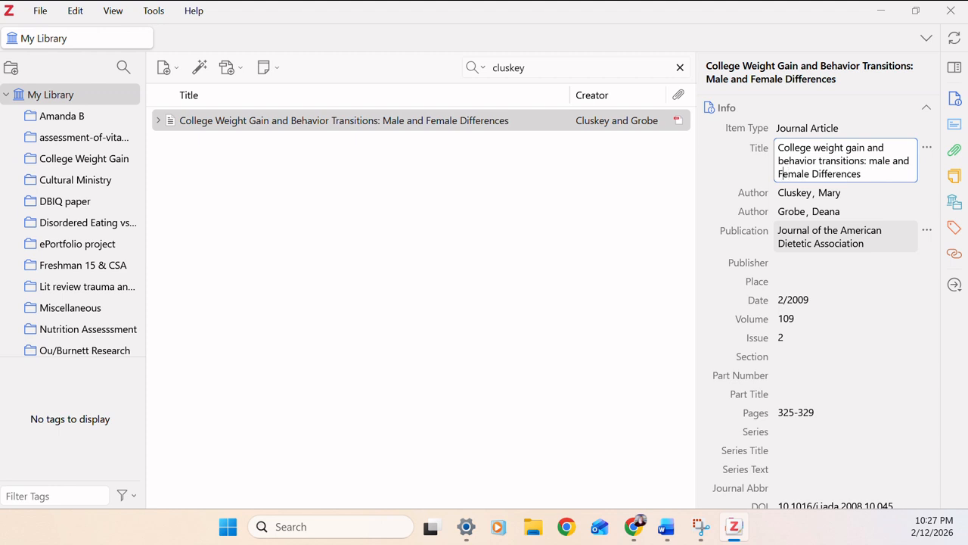
pyautogui.press('BackSpace')
pyautogui.write('f')
pyautogui.press('Right')
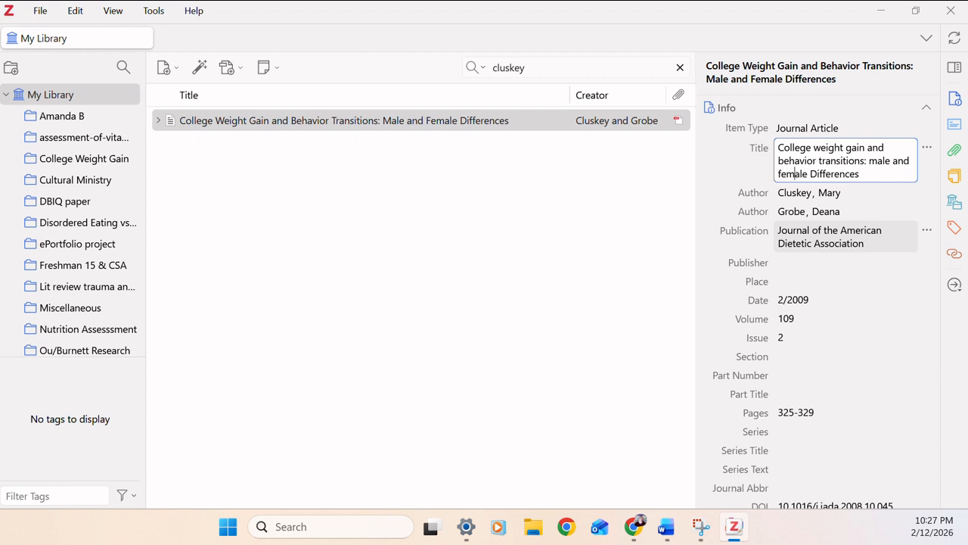
pyautogui.press('BackSpace')
pyautogui.write('d')
pyautogui.press('Return')
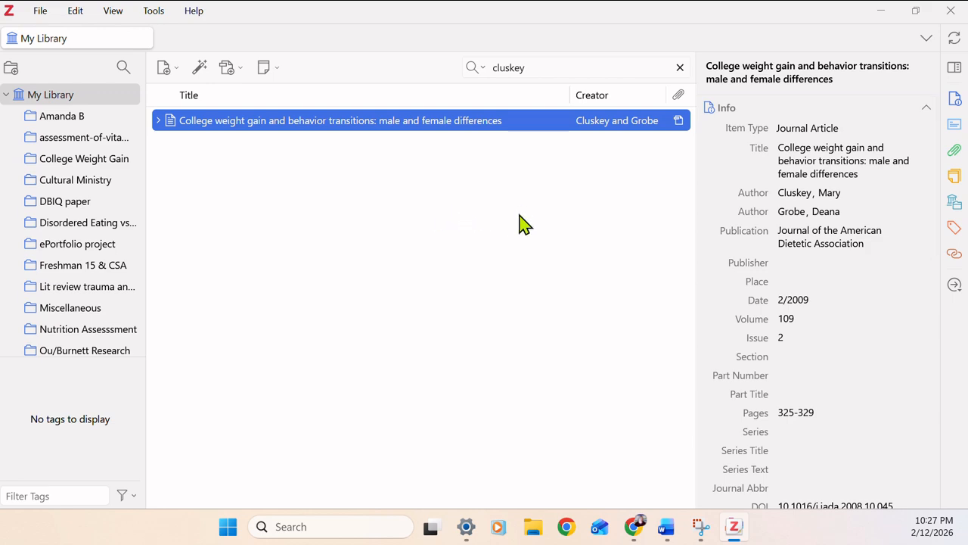
# Switch back to Word, refresh the Zotero citations and bibliography, and check the updated reference list.
pyautogui.click(668, 528)
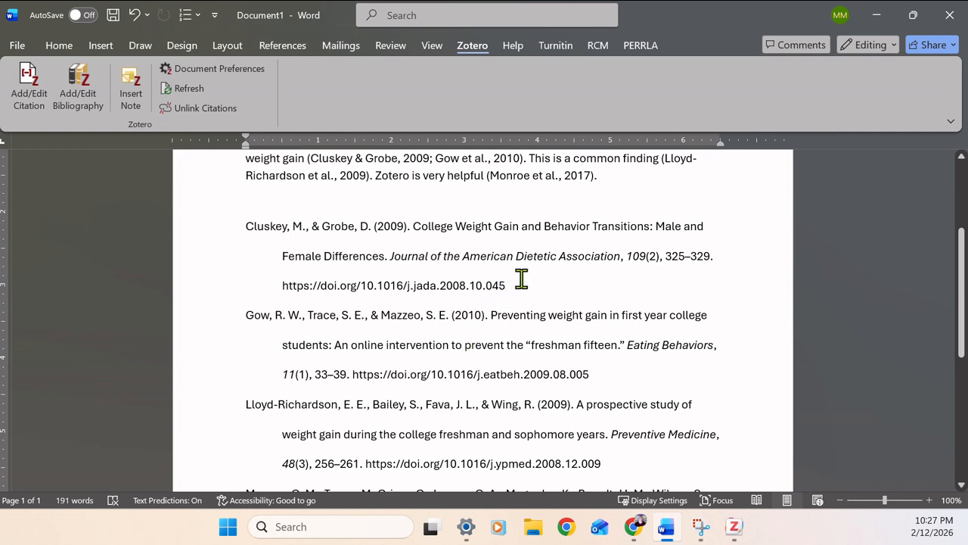
pyautogui.scroll(2, 519, 281)
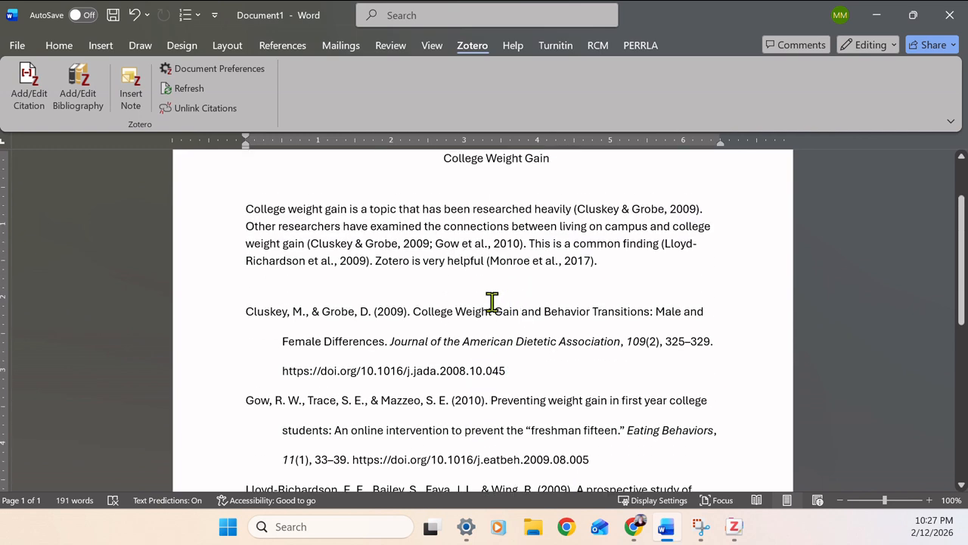
pyautogui.click(385, 244)
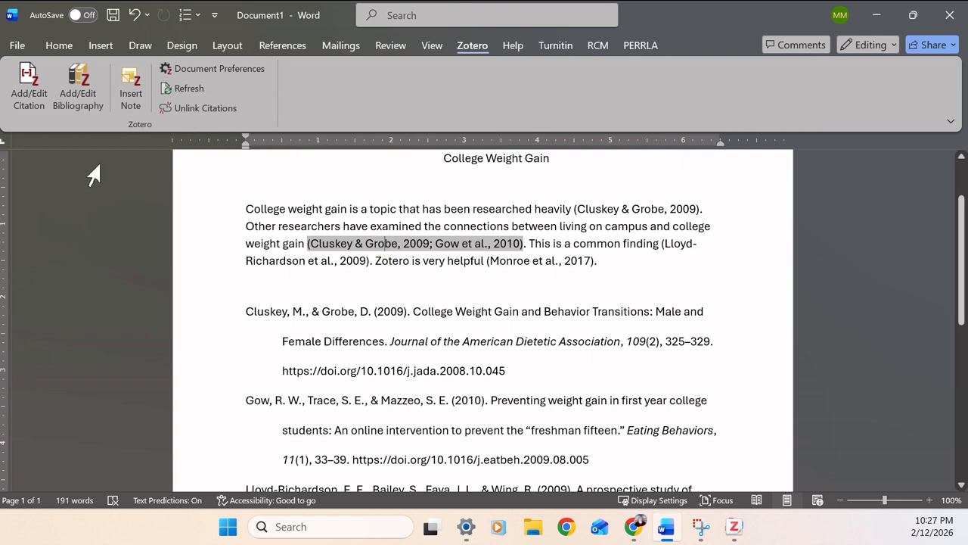
pyautogui.click(195, 92)
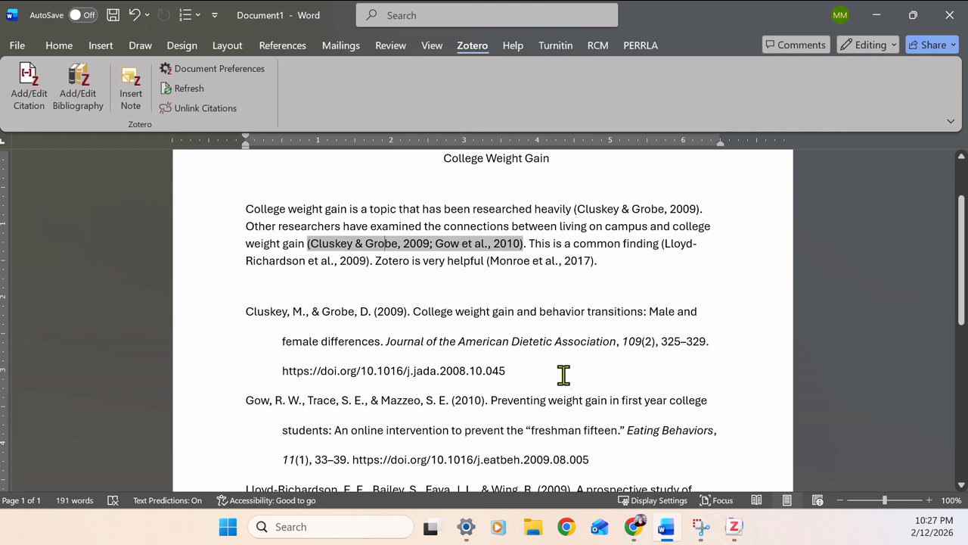
pyautogui.scroll(-3, 548, 382)
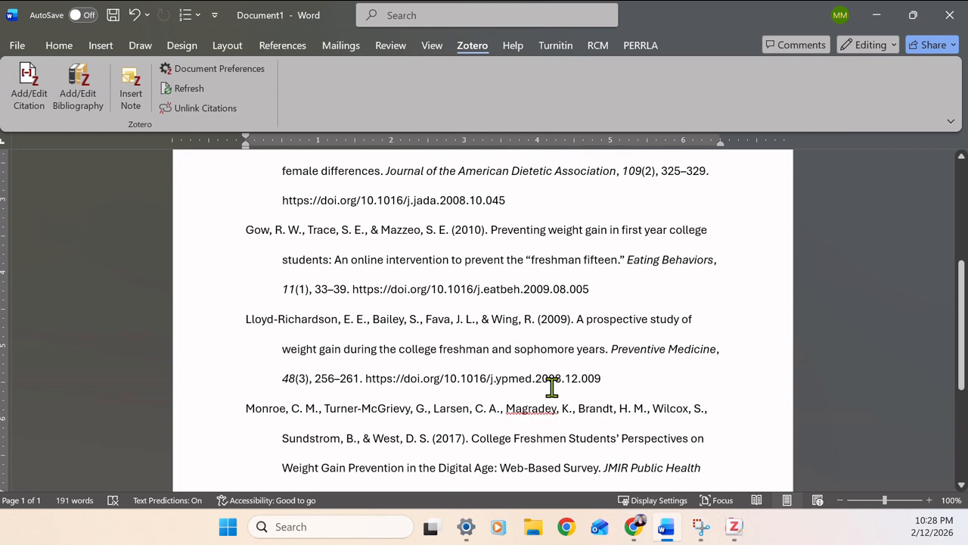
pyautogui.scroll(-2, 553, 409)
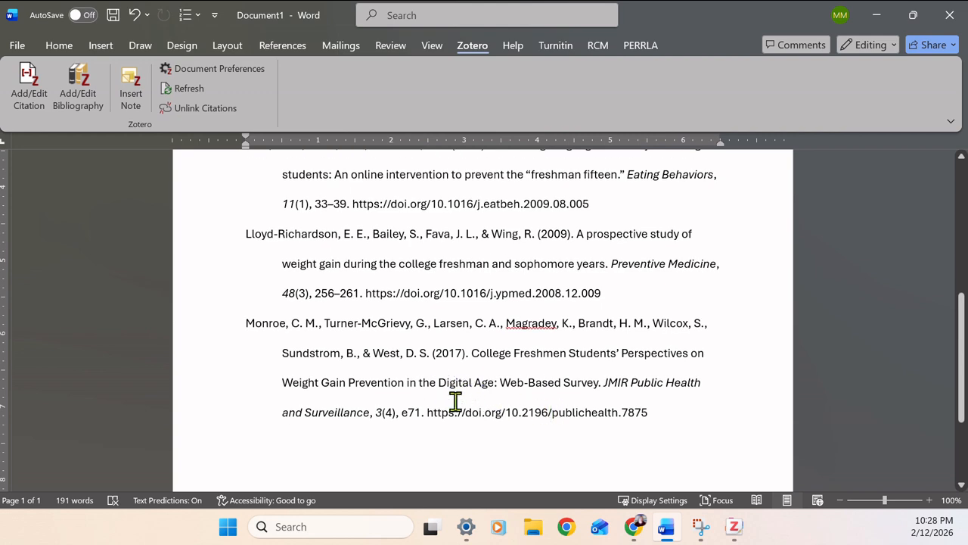
pyautogui.scroll(6, 506, 406)
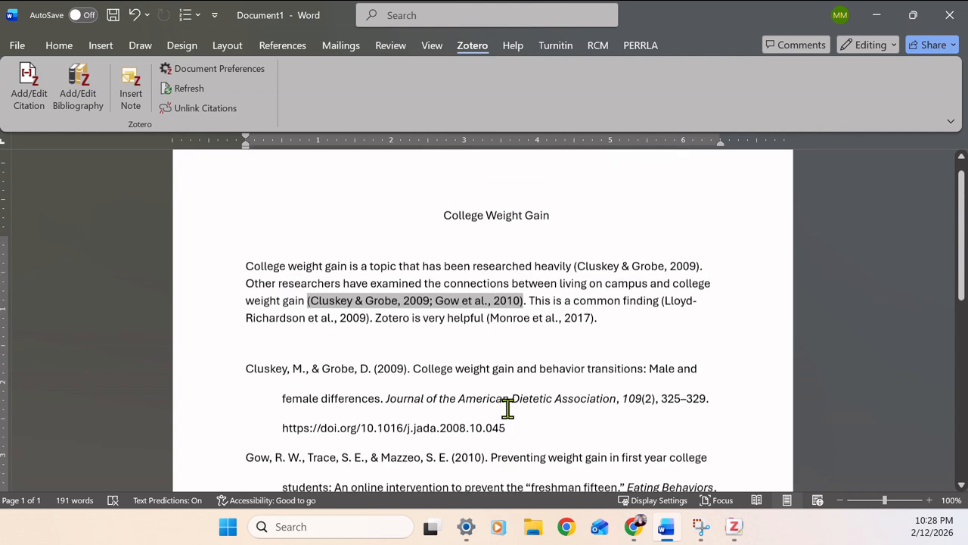
# Look through the reference list for remaining capitalization problems and switch to the Zotero library.
pyautogui.scroll(-3, 508, 408)
pyautogui.scroll(3, 508, 408)
pyautogui.scroll(-1, 507, 408)
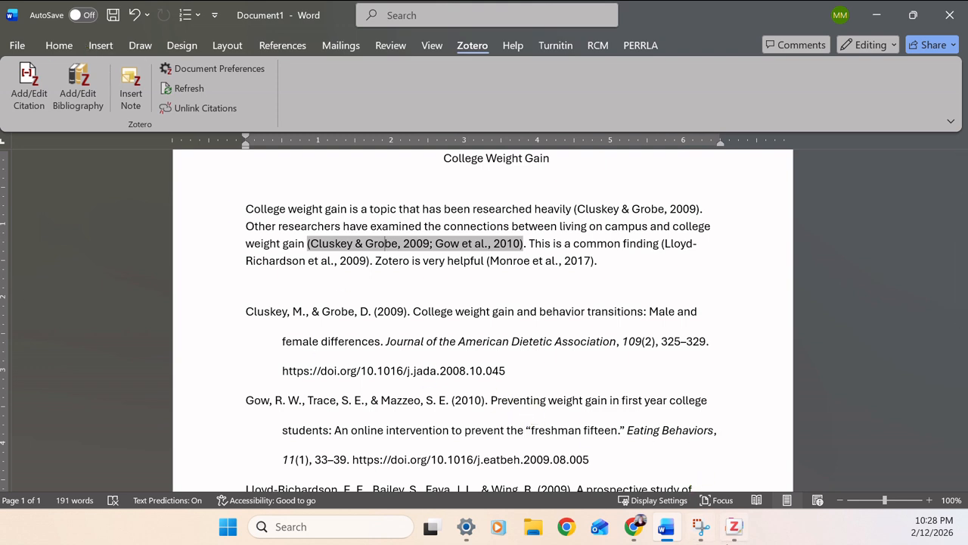
pyautogui.click(735, 529)
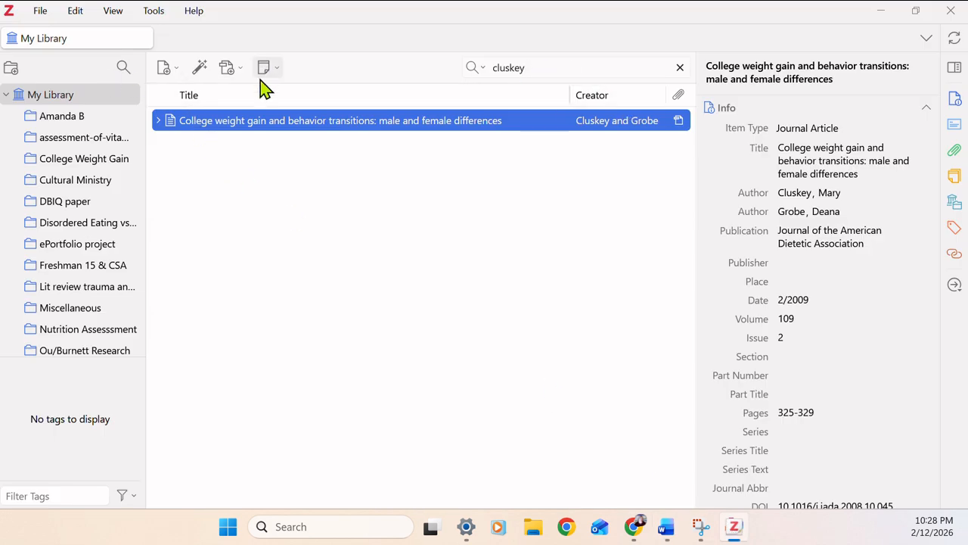
pyautogui.click(124, 67)
pyautogui.write('monroe')
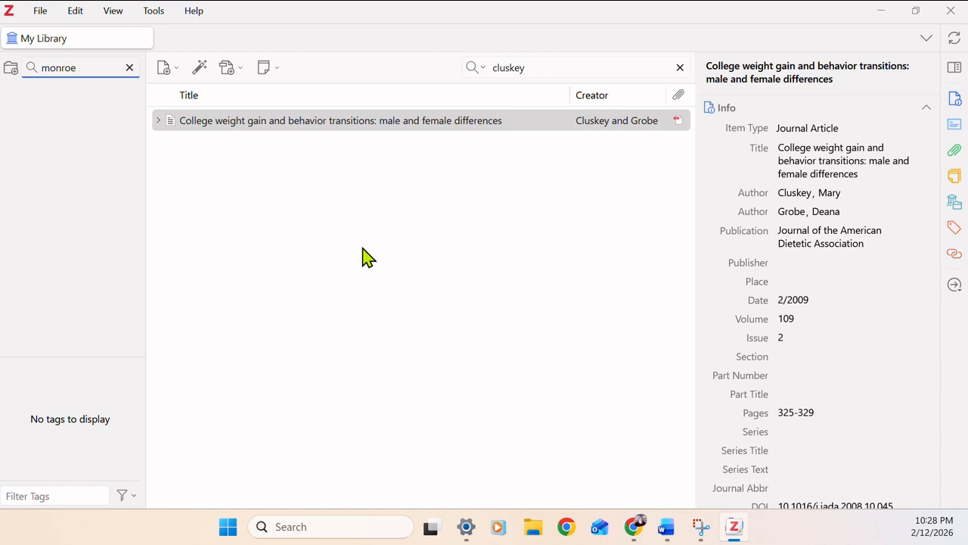
pyautogui.click(36, 113)
pyautogui.click(130, 69)
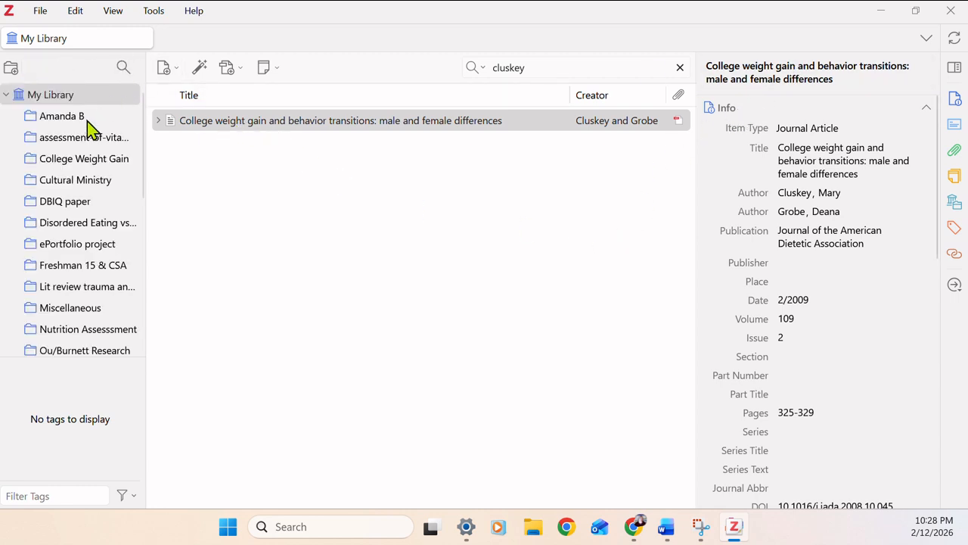
# Clear the library's item search and select the article "College Freshmen Students’ Perspectives on Weight Gain Prevention in the Digital Age: Web-Based Survey".
pyautogui.click(65, 101)
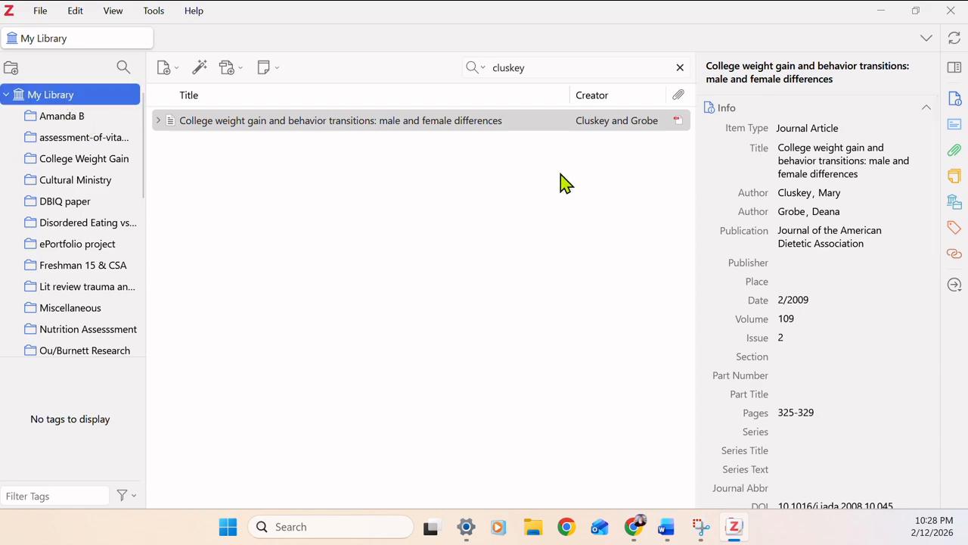
pyautogui.click(680, 72)
pyautogui.click(681, 69)
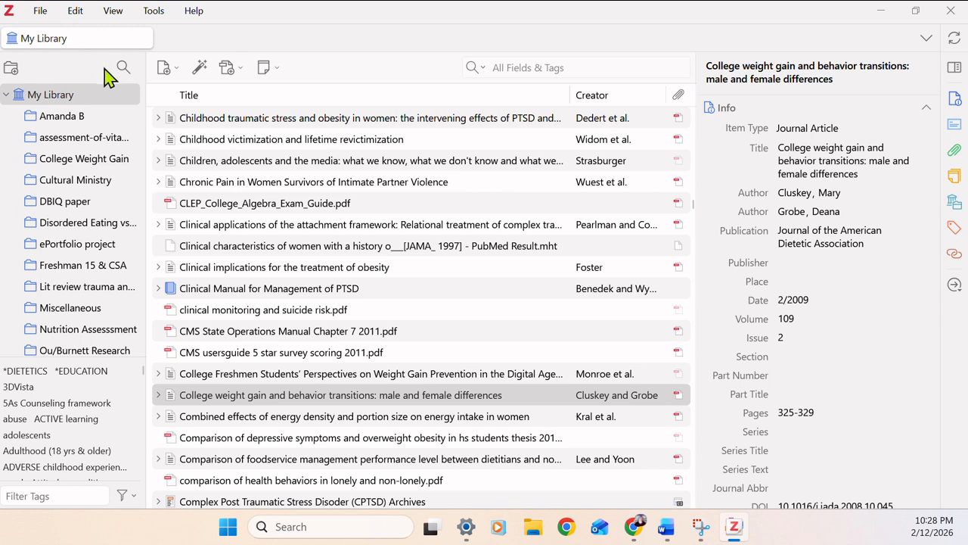
pyautogui.click(124, 67)
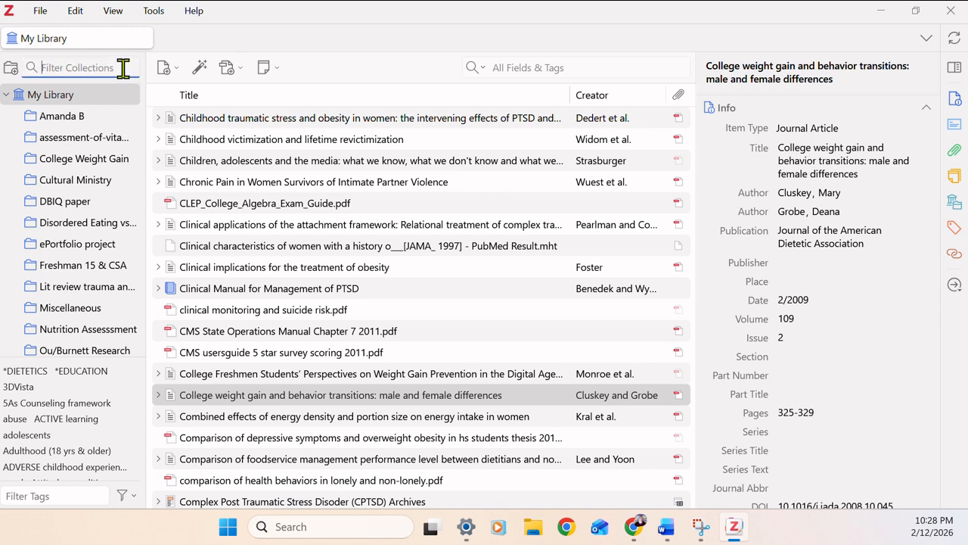
pyautogui.write('monroe')
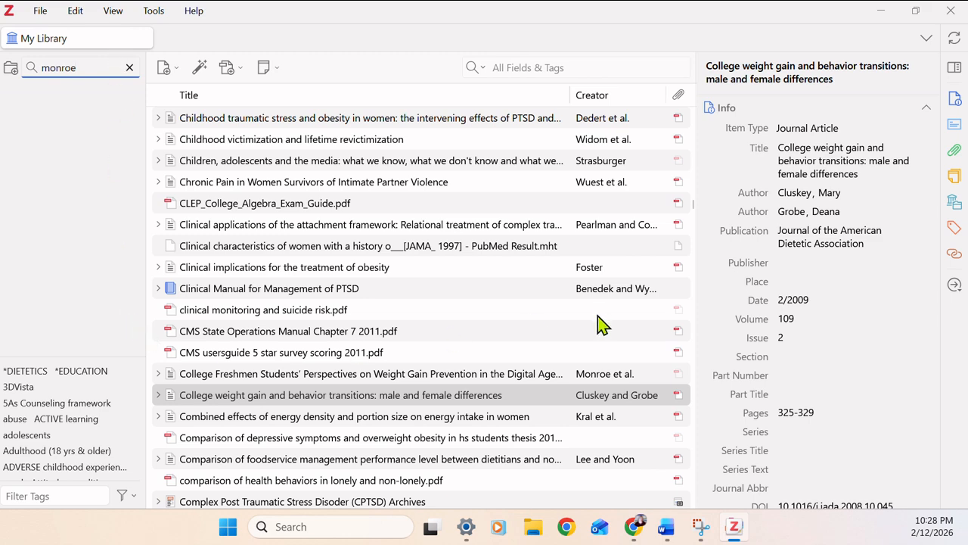
pyautogui.click(310, 376)
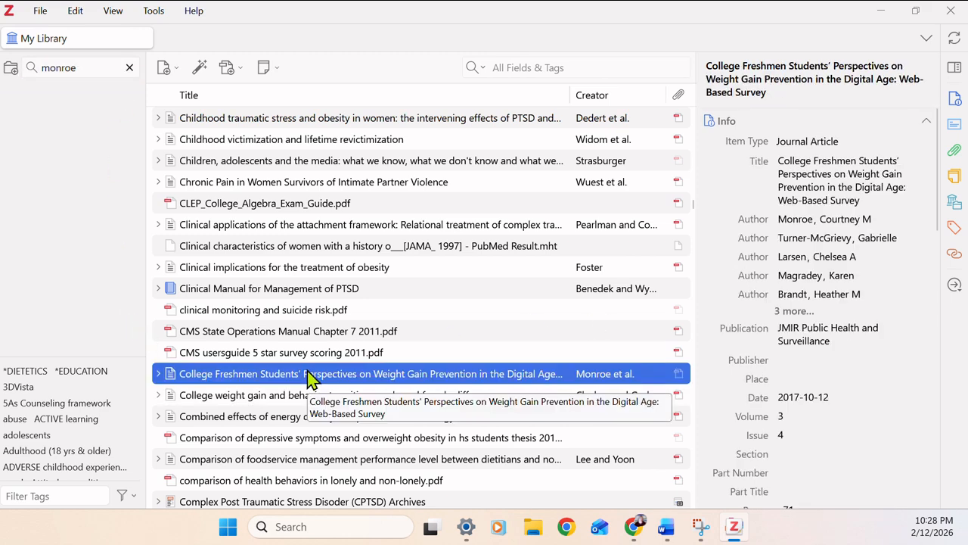
# Change the article's title to sentence case: "College freshmen students’ perspectives on weight gain prevention in the digital age: Web-based survey".
pyautogui.click(822, 173)
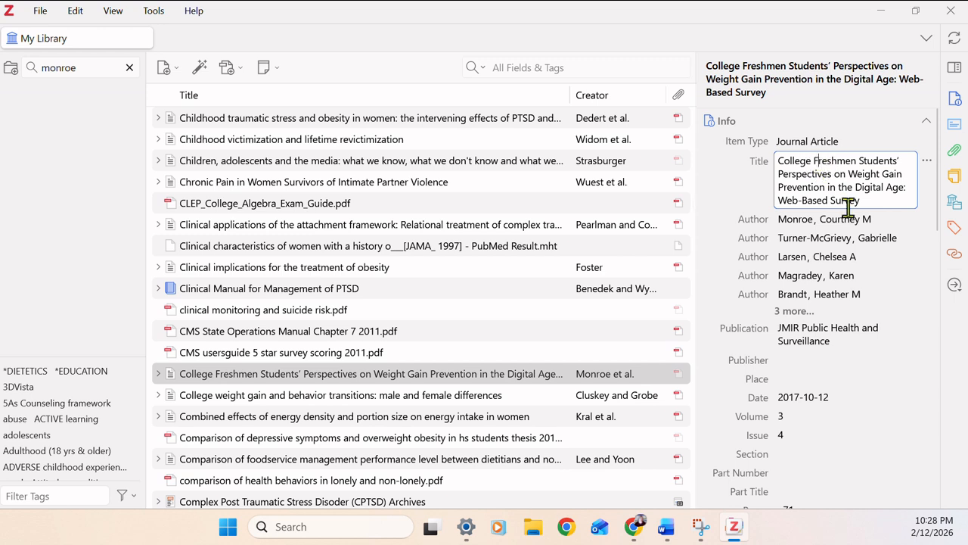
pyautogui.press('BackSpace')
pyautogui.write('f')
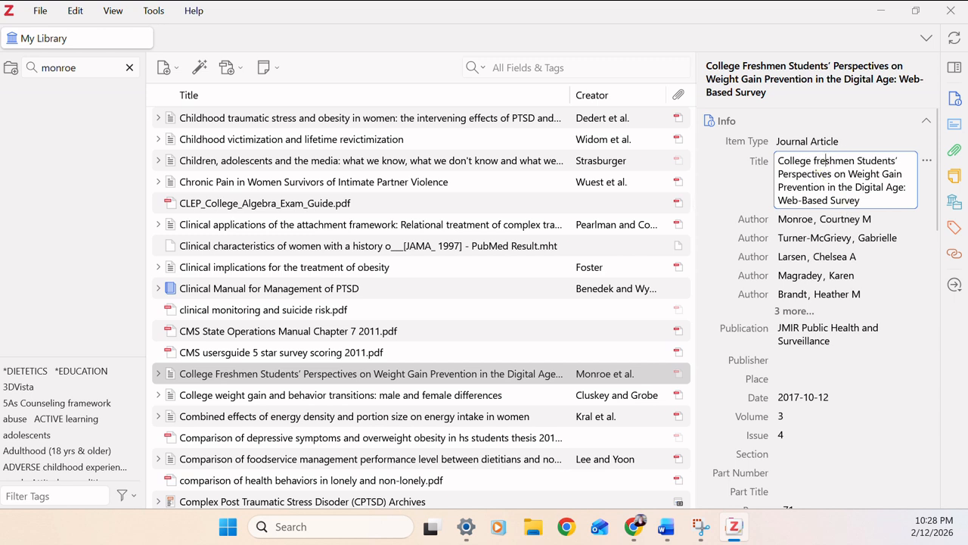
pyautogui.press('BackSpace')
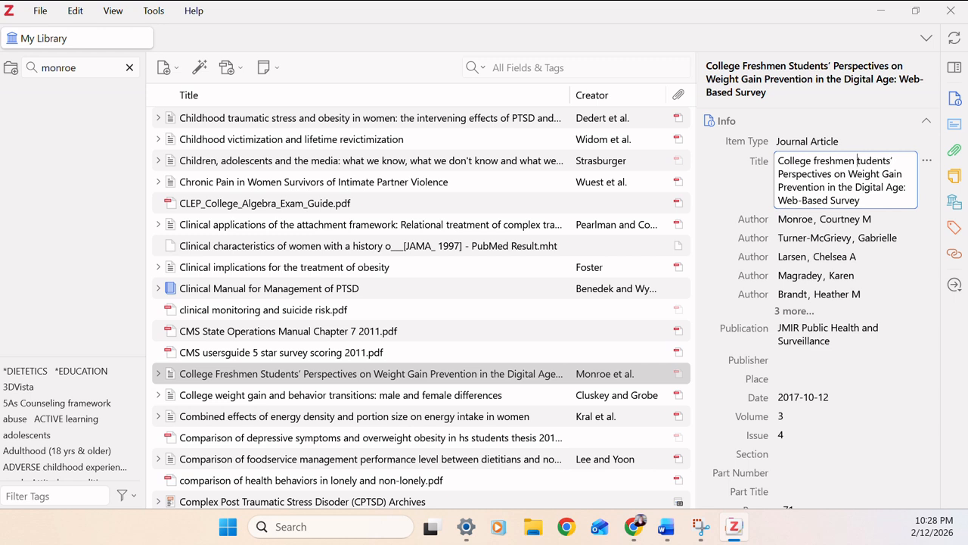
pyautogui.write('s')
pyautogui.press('BackSpace')
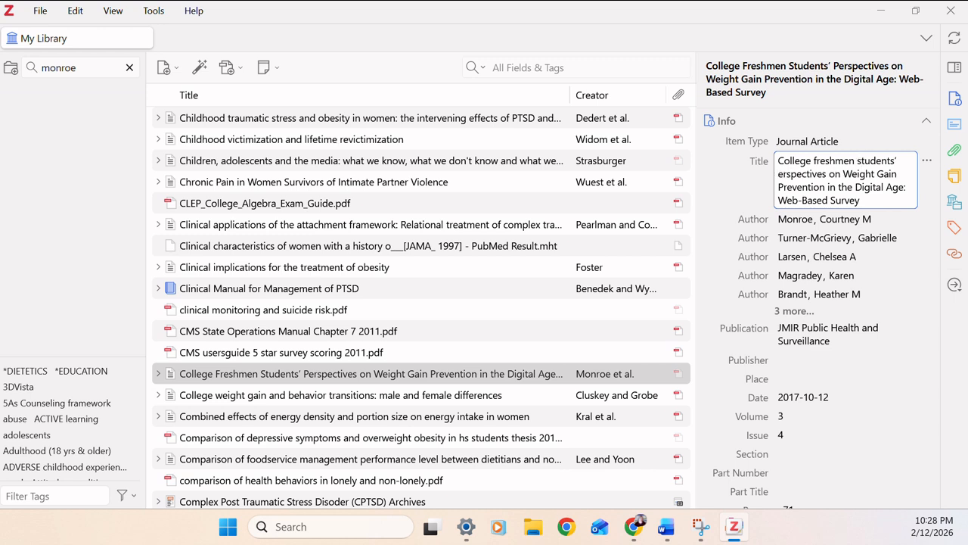
pyautogui.write('p')
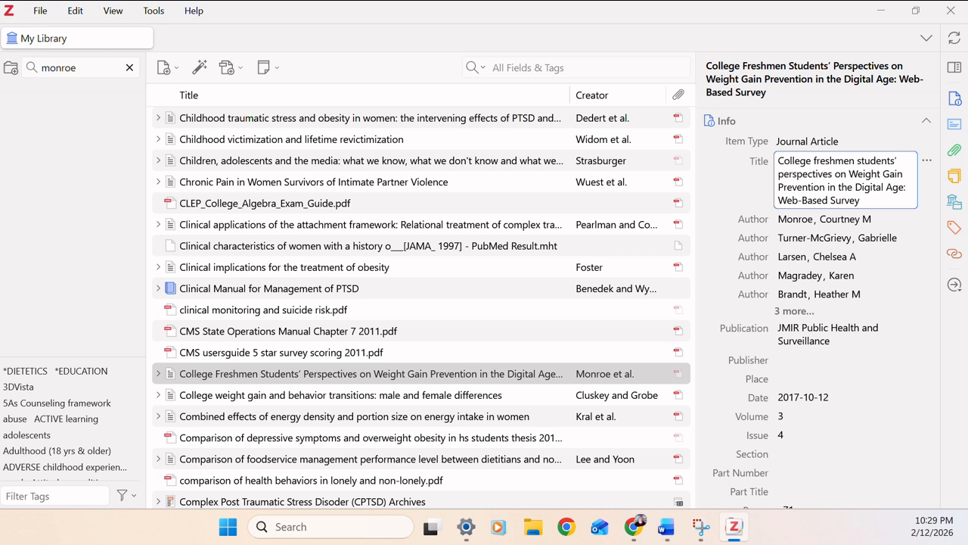
pyautogui.press('BackSpace')
pyautogui.write('w')
pyautogui.press('BackSpace')
pyautogui.write('p')
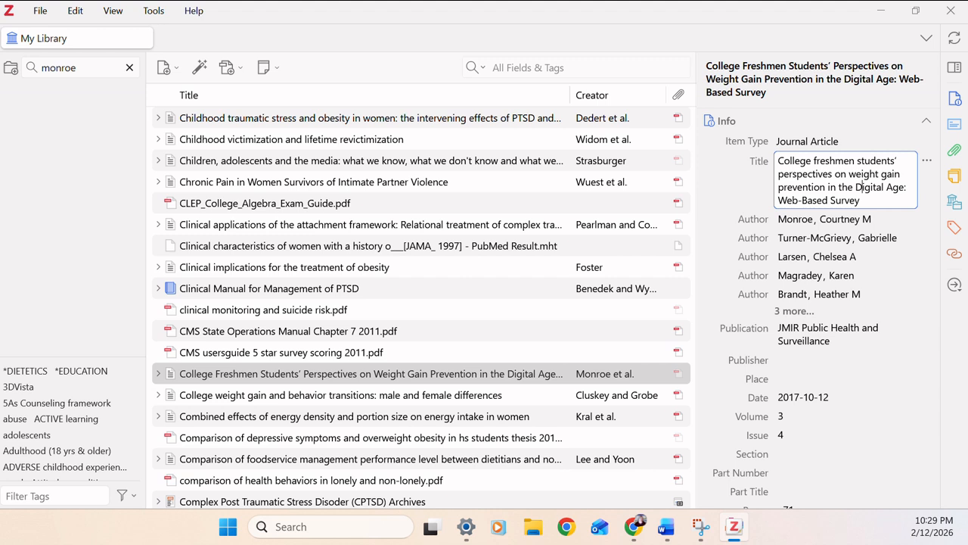
pyautogui.press('BackSpace')
pyautogui.write('s')
pyautogui.press('BackSpace')
pyautogui.write('d')
pyautogui.press('BackSpace')
pyautogui.write('b')
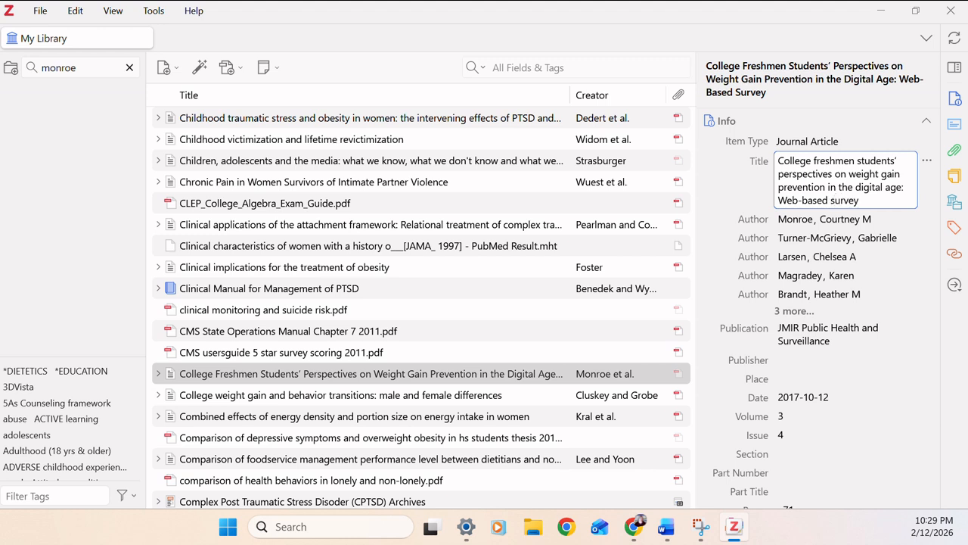
pyautogui.click(879, 202)
pyautogui.press('Return')
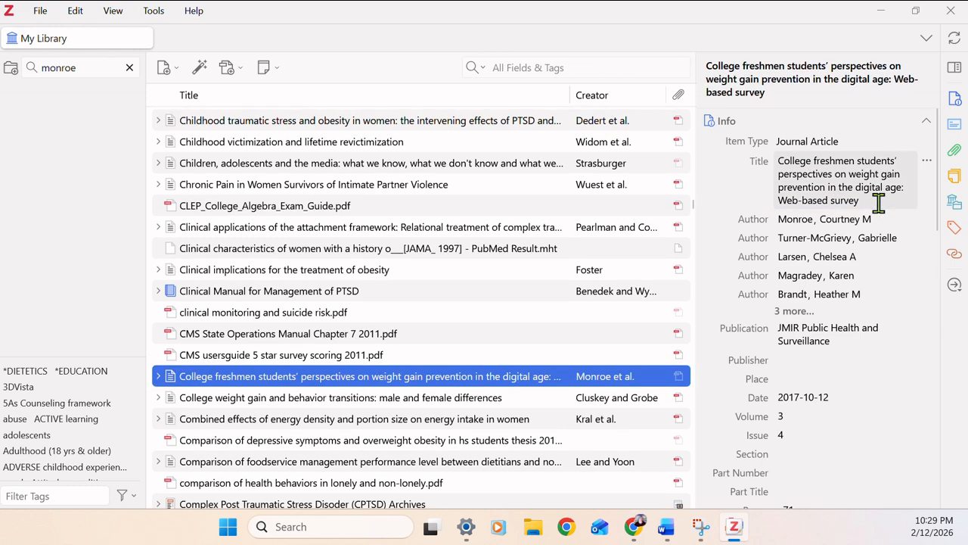
# Return to the Word document, refresh the Zotero citations and bibliography, and check the last reference entry.
pyautogui.click(879, 14)
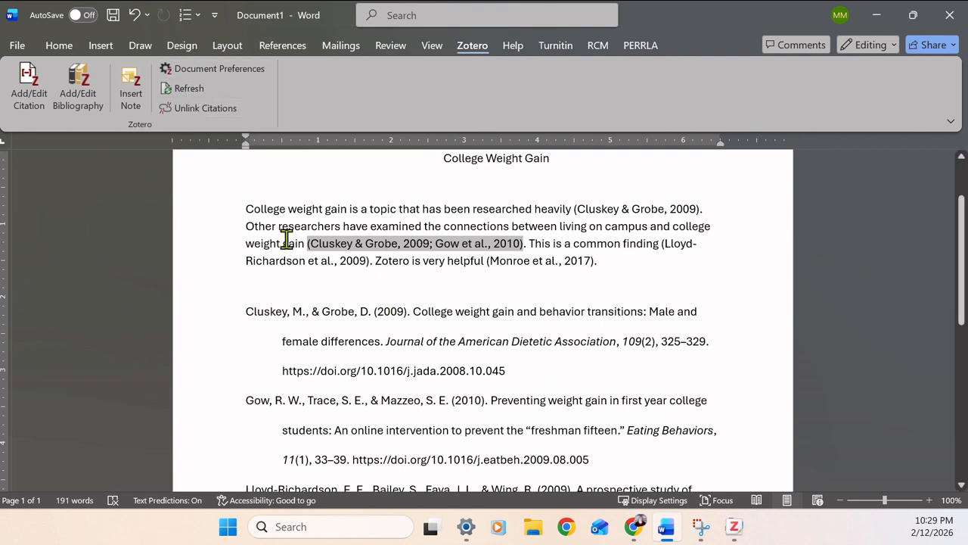
pyautogui.click(190, 91)
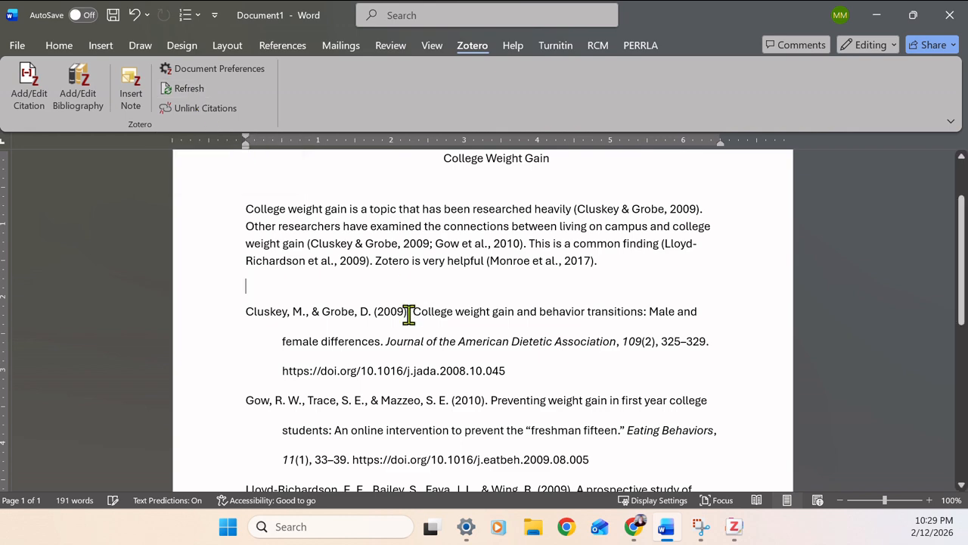
pyautogui.scroll(-5, 461, 324)
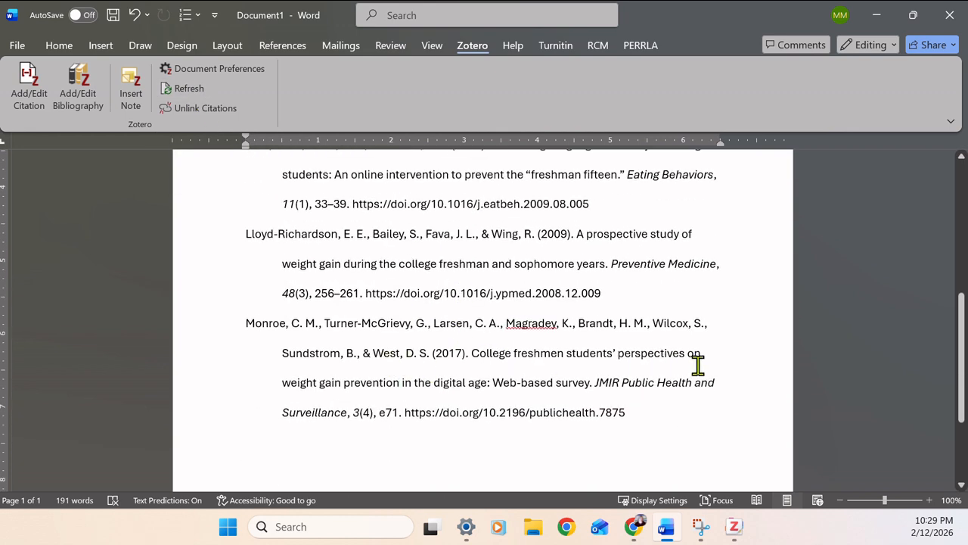
# Review the whole paper, examining the in-text citations and the capitalization and formatting of every reference entry.
pyautogui.scroll(2, 595, 393)
pyautogui.scroll(4, 596, 394)
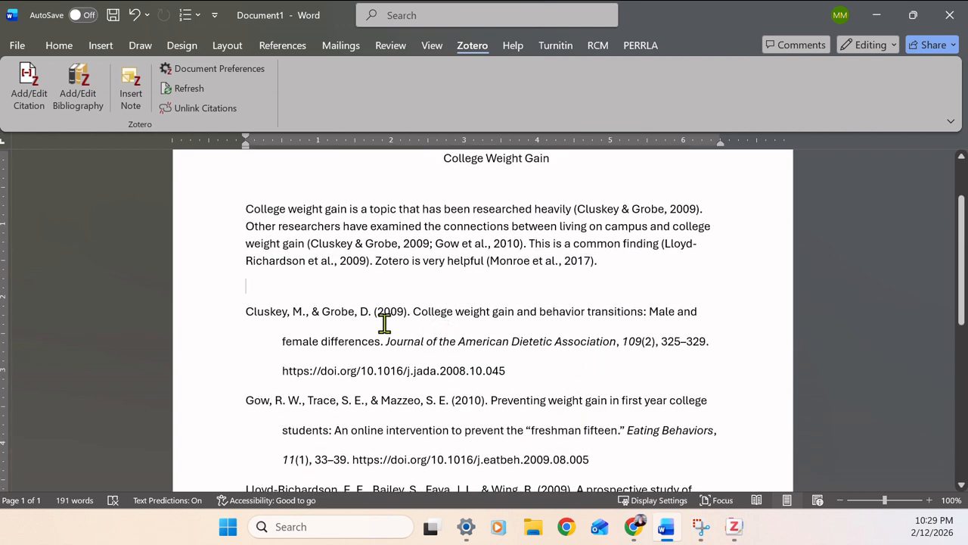
pyautogui.scroll(-2, 613, 352)
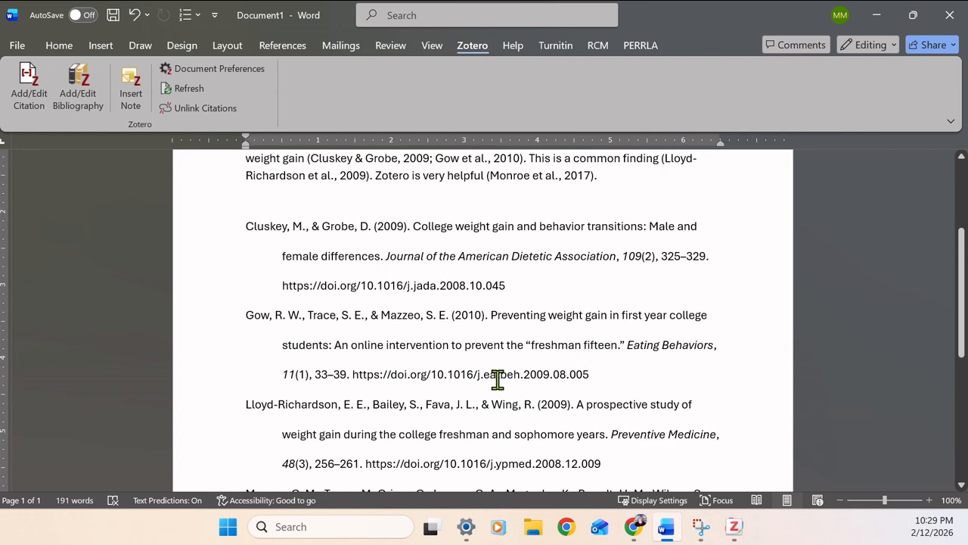
pyautogui.scroll(-4, 498, 380)
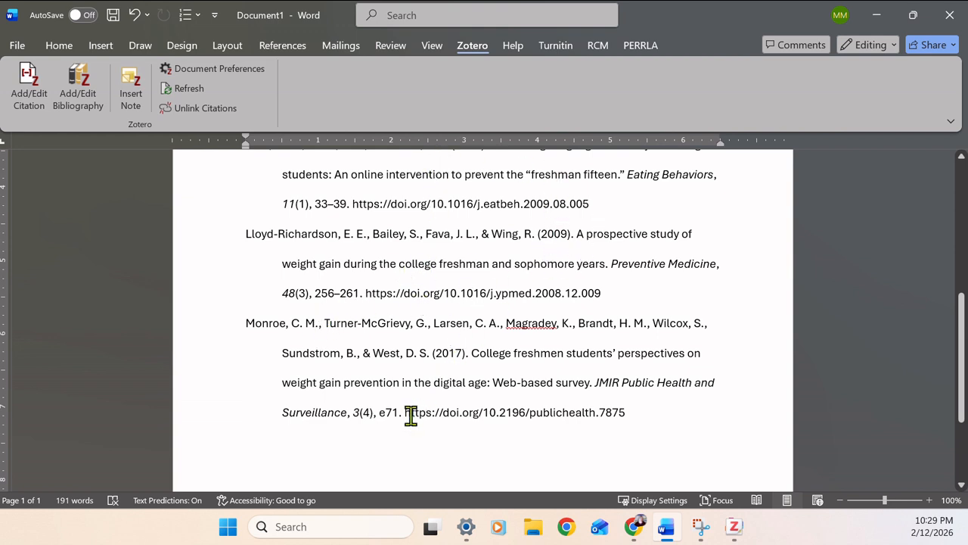
pyautogui.scroll(-4, 483, 424)
pyautogui.scroll(3, 483, 424)
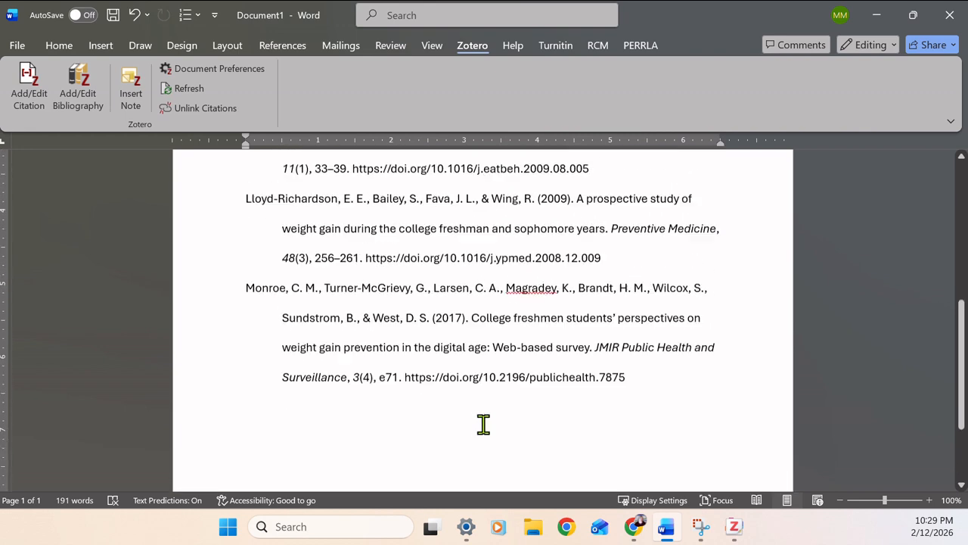
pyautogui.scroll(10, 483, 424)
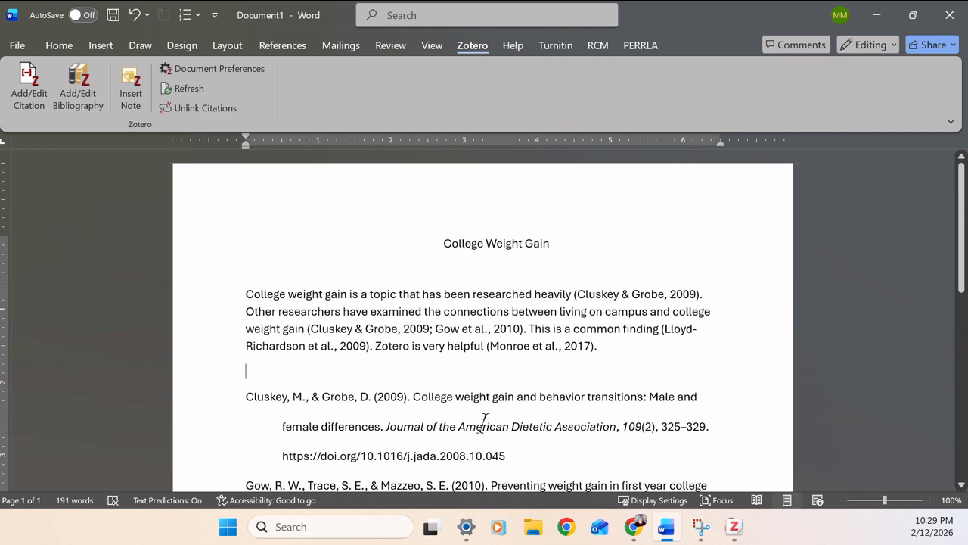
pyautogui.scroll(-9, 484, 421)
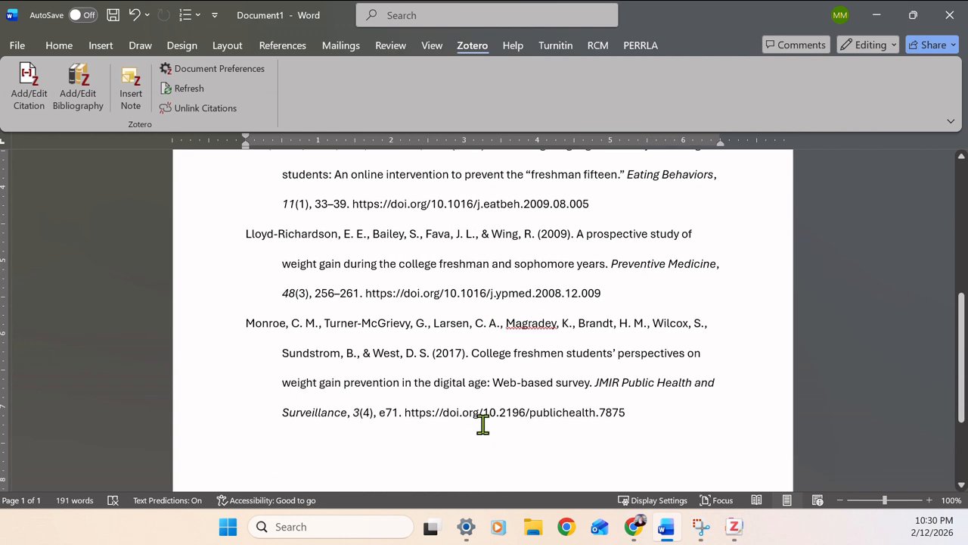
pyautogui.scroll(9, 483, 424)
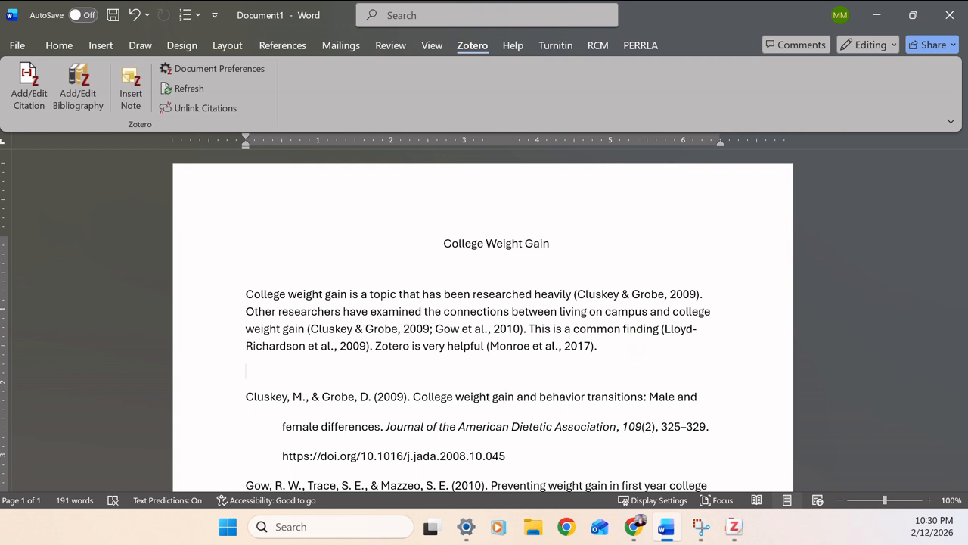
# Save the paper as a Word document named "Example" in the hard drive copy folder under Documents.
pyautogui.click(17, 47)
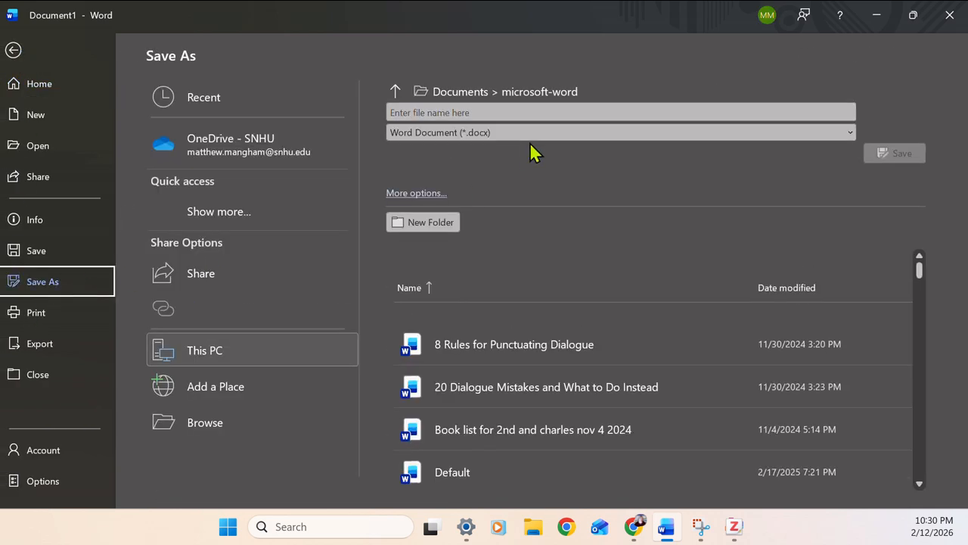
pyautogui.click(492, 111)
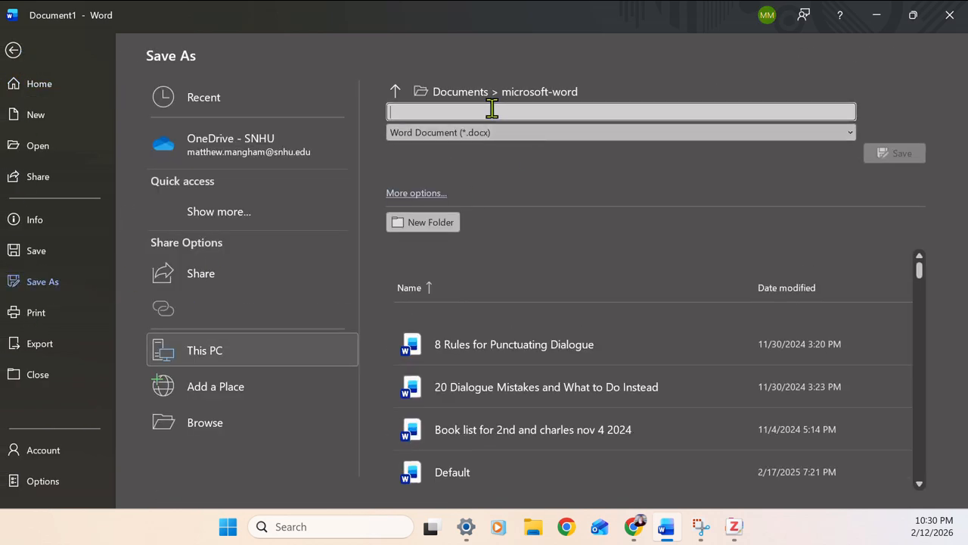
pyautogui.write('Example')
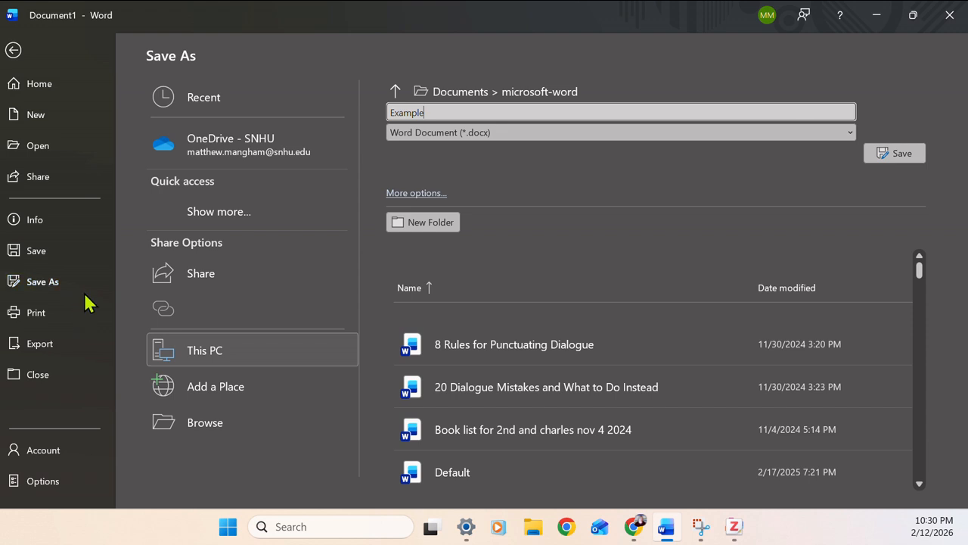
pyautogui.click(203, 424)
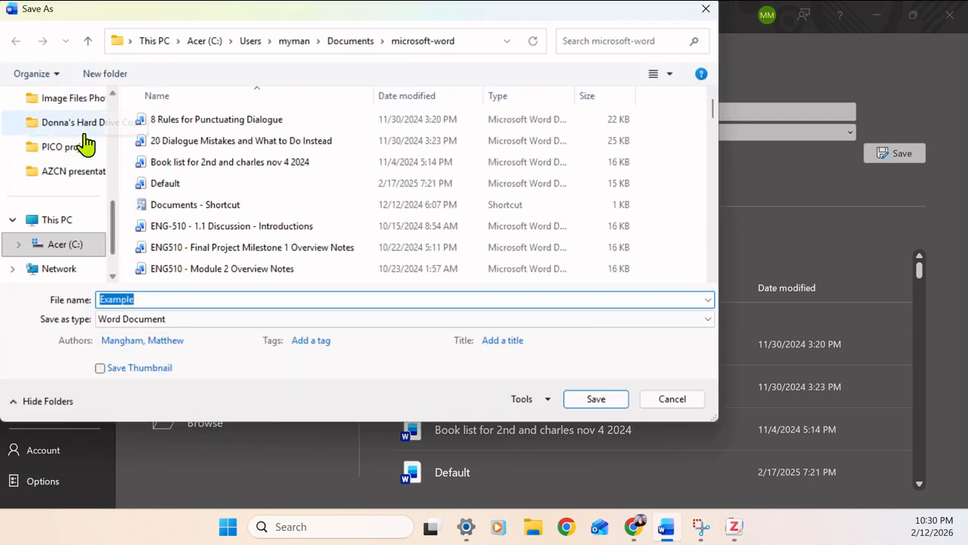
pyautogui.click(80, 129)
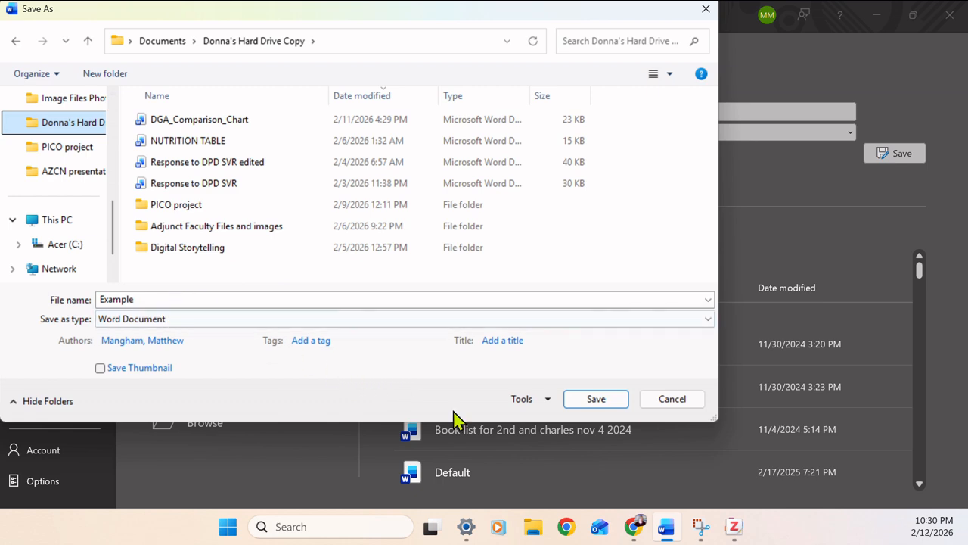
pyautogui.click(606, 402)
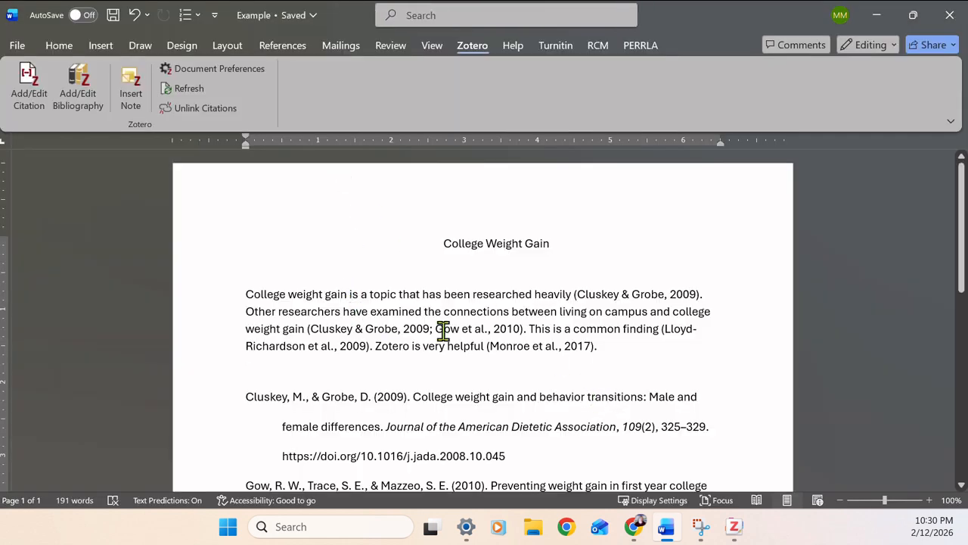
pyautogui.scroll(-7, 439, 359)
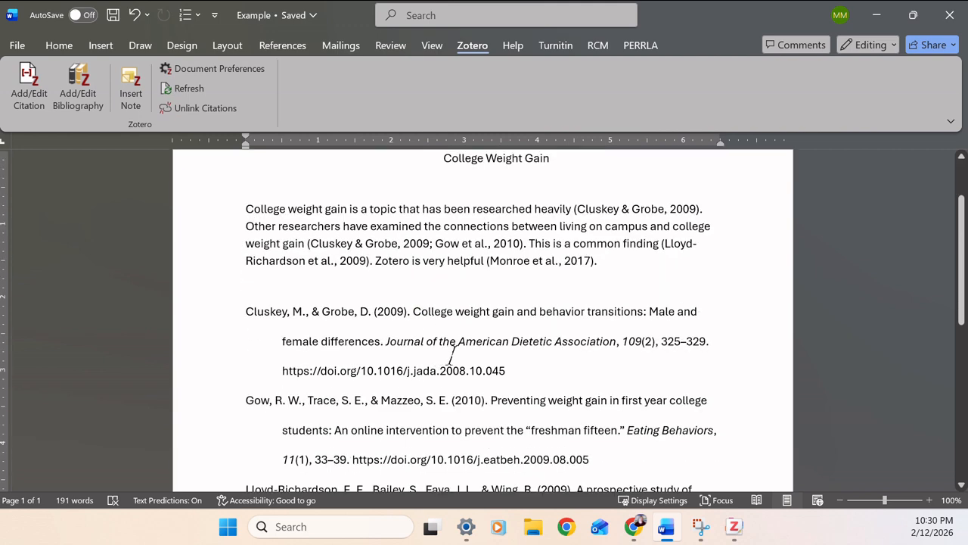
pyautogui.scroll(-2, 583, 345)
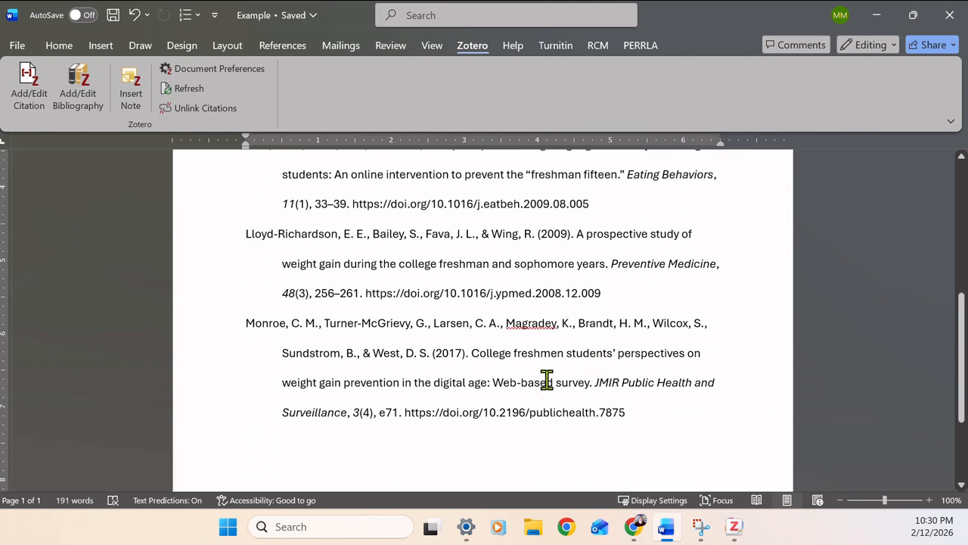
# Add page number 359 to the first source in the paragraph's combined two-source Zotero citation.
pyautogui.scroll(6, 547, 379)
pyautogui.scroll(2, 599, 316)
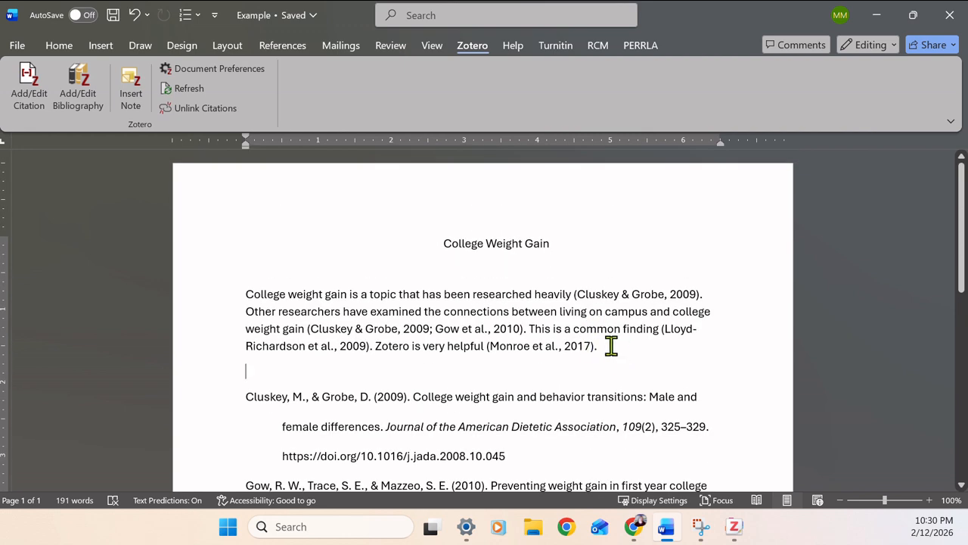
pyautogui.click(420, 331)
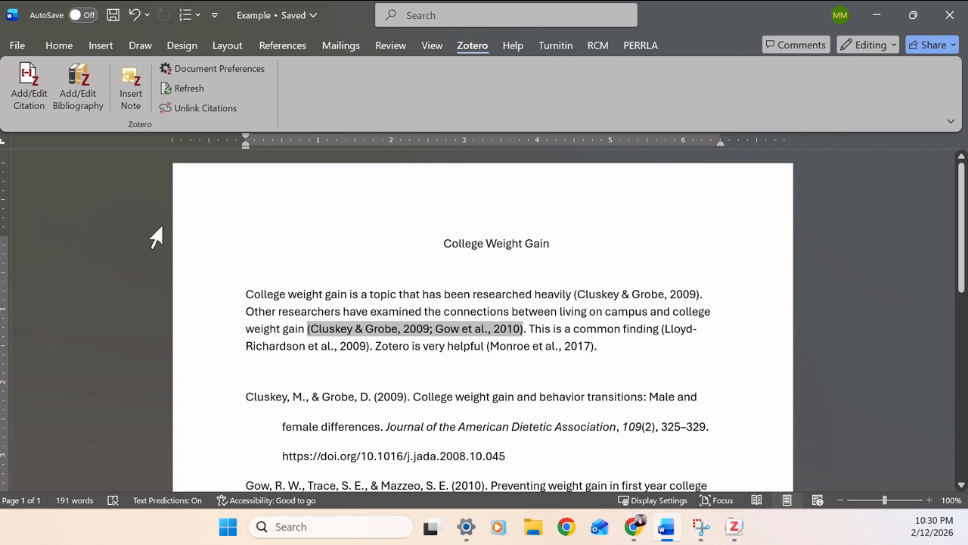
pyautogui.click(36, 88)
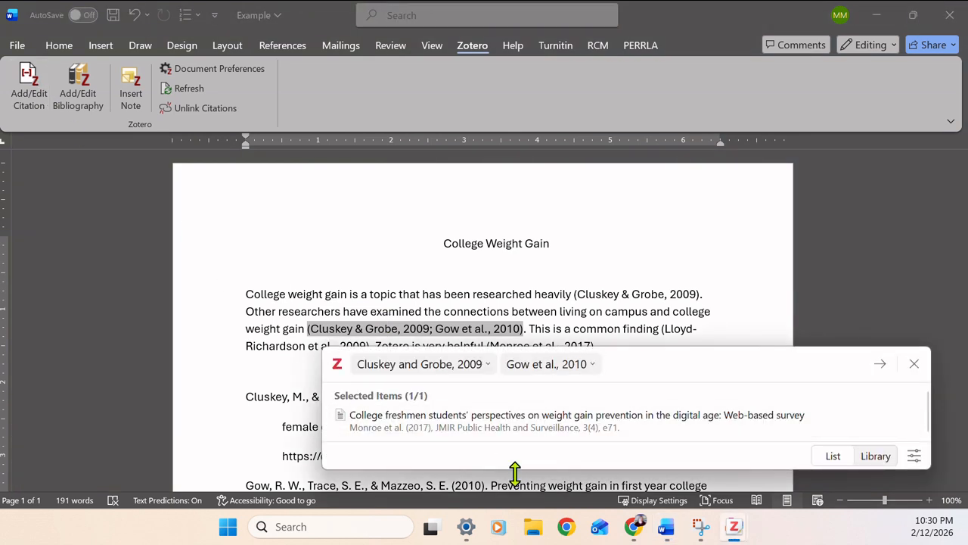
pyautogui.click(488, 366)
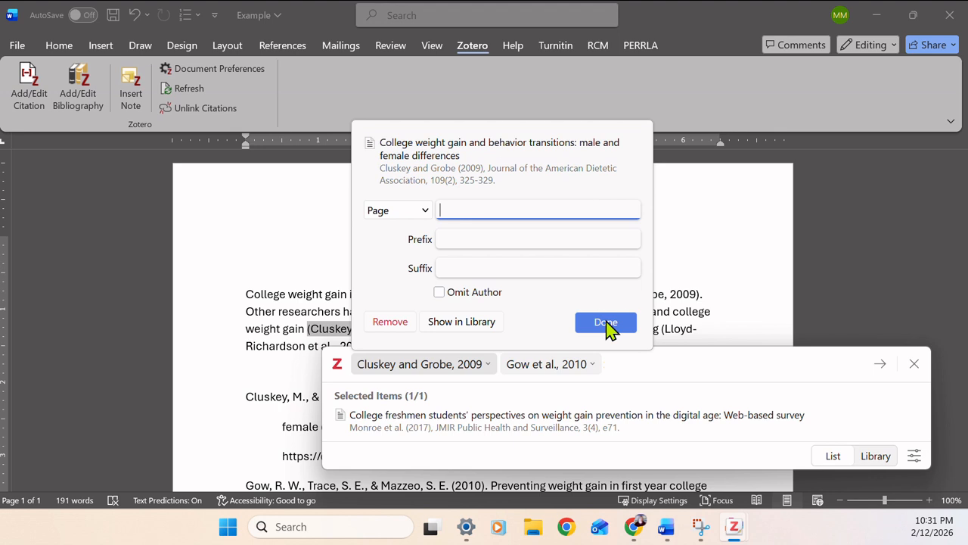
pyautogui.write('35')
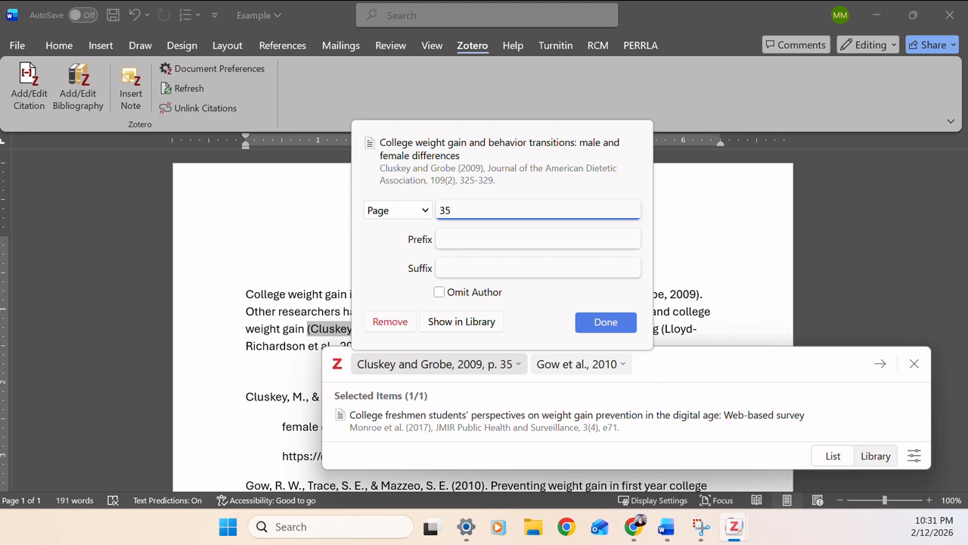
pyautogui.write('9')
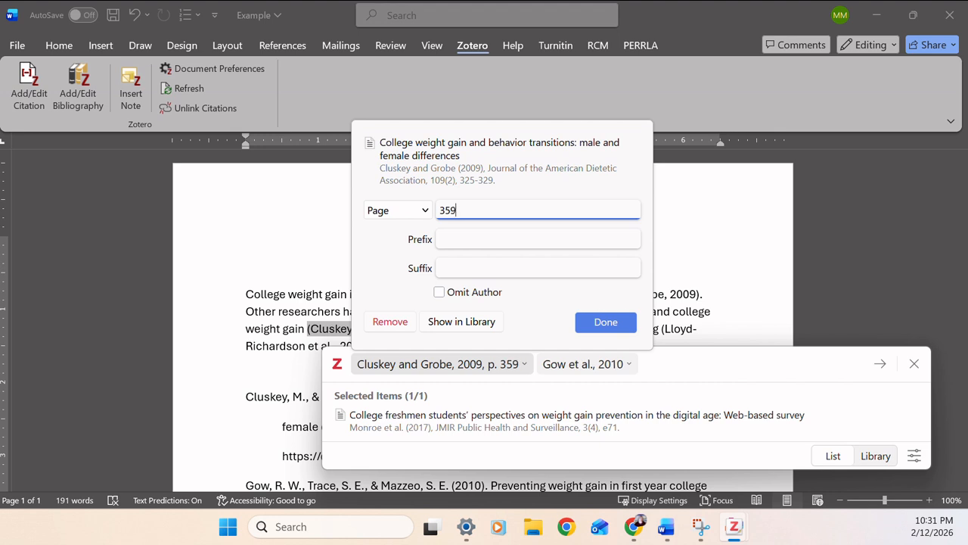
pyautogui.click(606, 325)
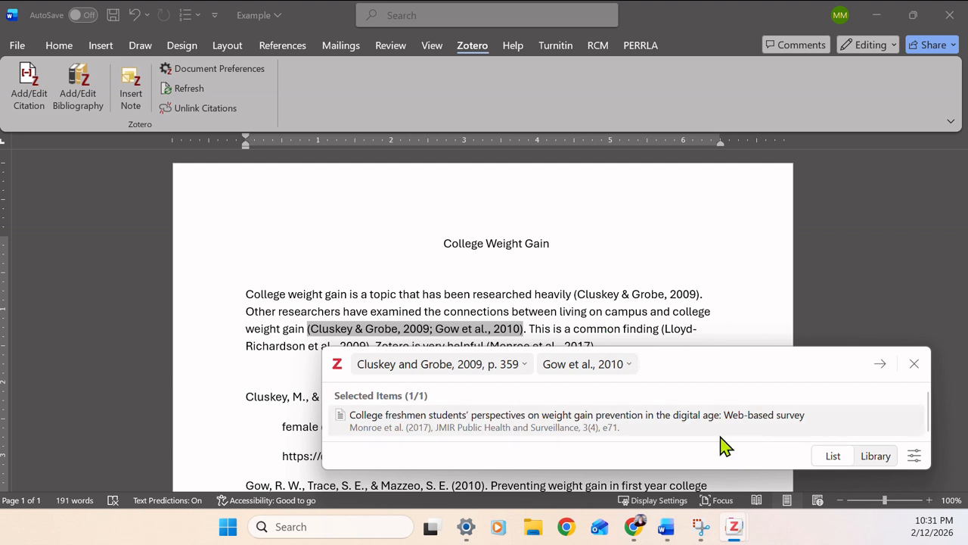
pyautogui.scroll(-2, 725, 284)
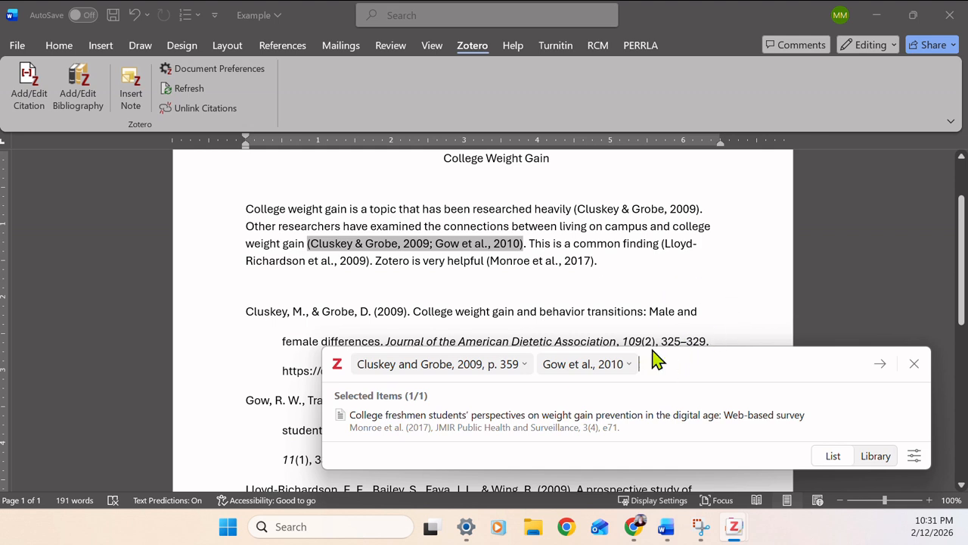
pyautogui.press('Return')
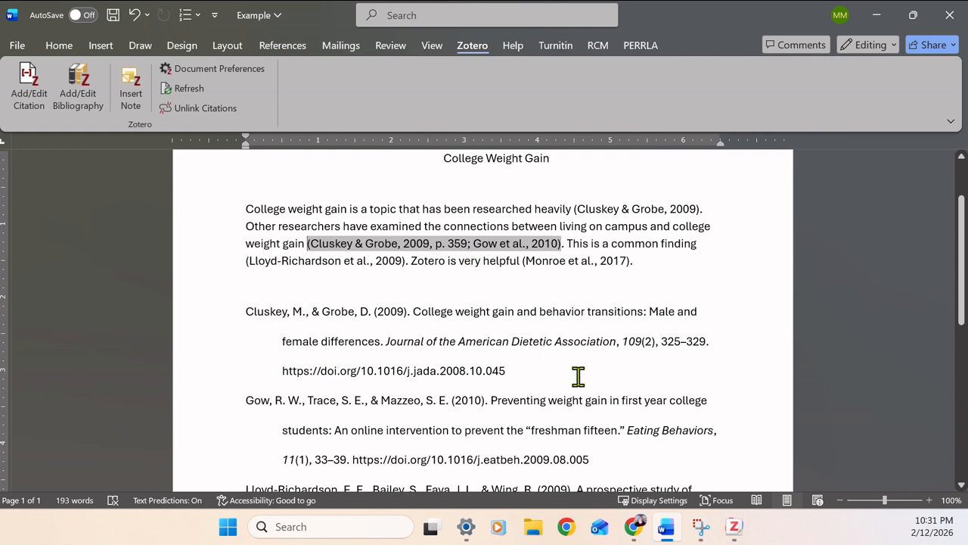
pyautogui.scroll(2, 575, 382)
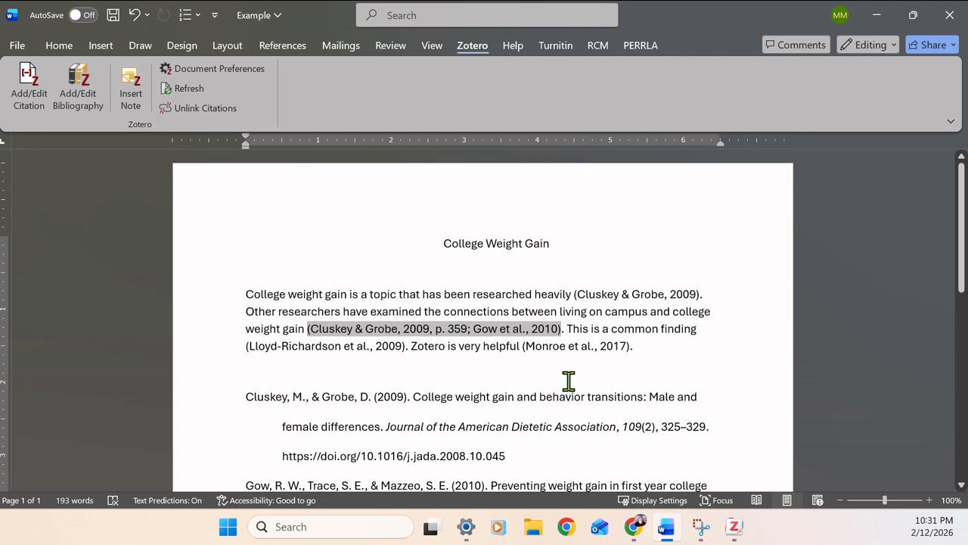
# Delete the 2017 citation at the paragraph's end, finish the sentence as "Zotero is very helpful." and add a blank line below.
pyautogui.click(664, 345)
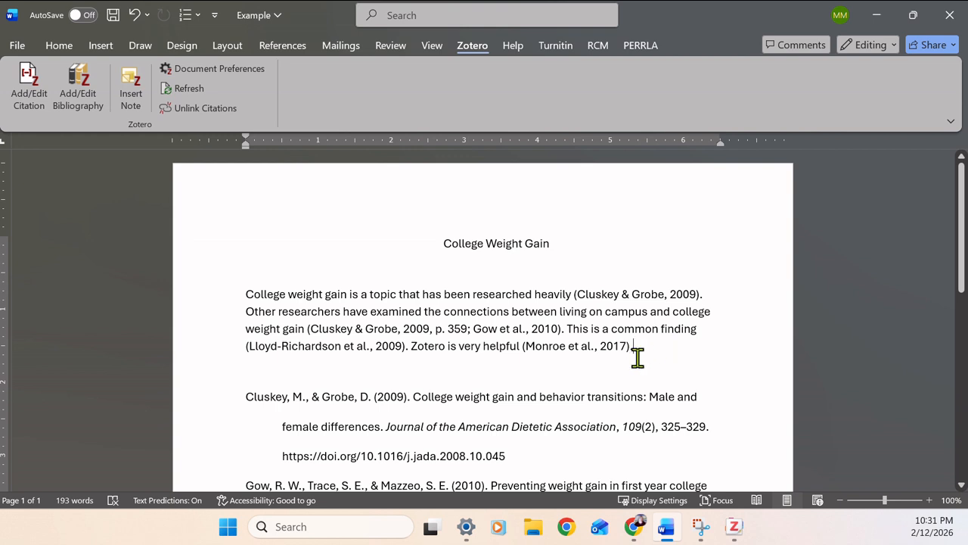
pyautogui.click(563, 345)
pyautogui.press('Delete')
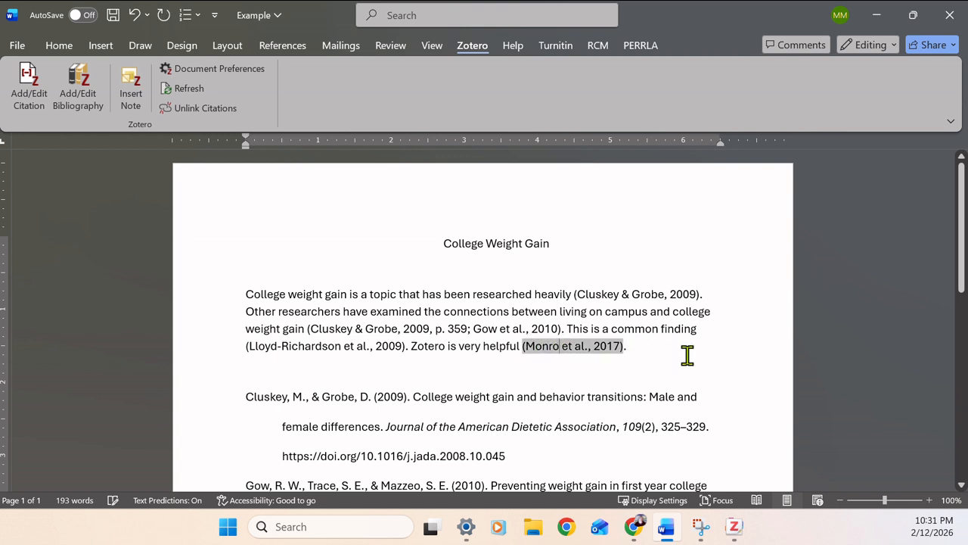
pyautogui.moveTo(644, 351); pyautogui.dragTo(584, 356)
pyautogui.press('Delete')
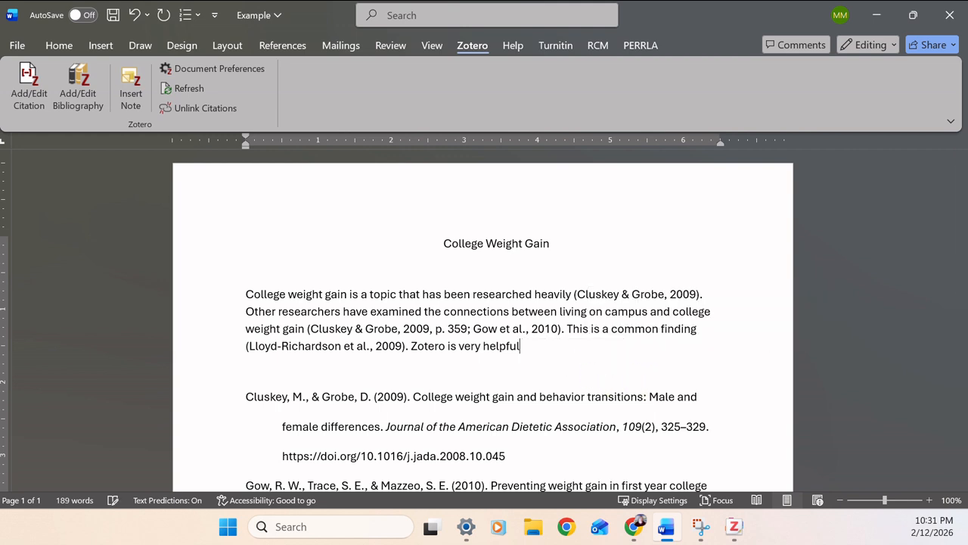
pyautogui.press('Return')
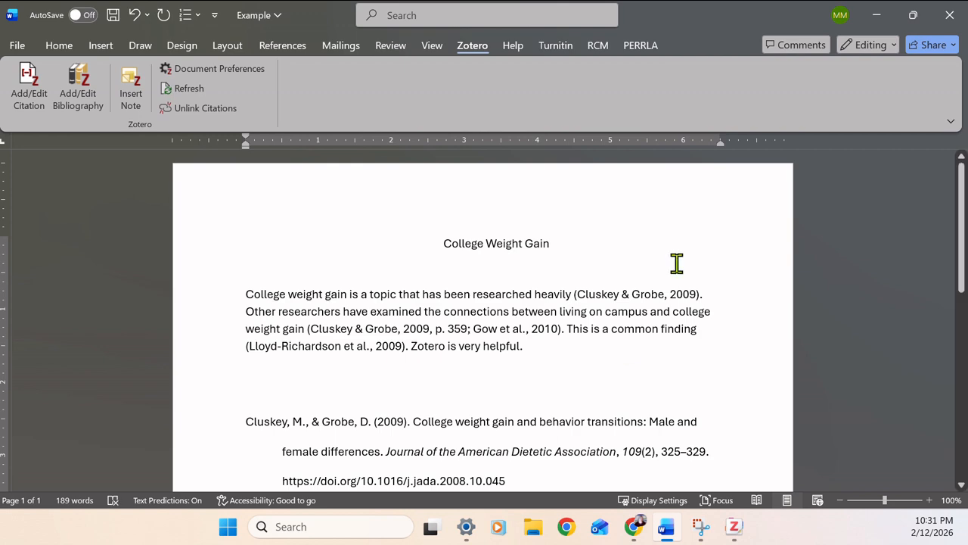
# Check the reference list for the source whose citation was deleted, and refresh the Zotero citations and bibliography.
pyautogui.scroll(-5, 677, 261)
pyautogui.scroll(5, 548, 377)
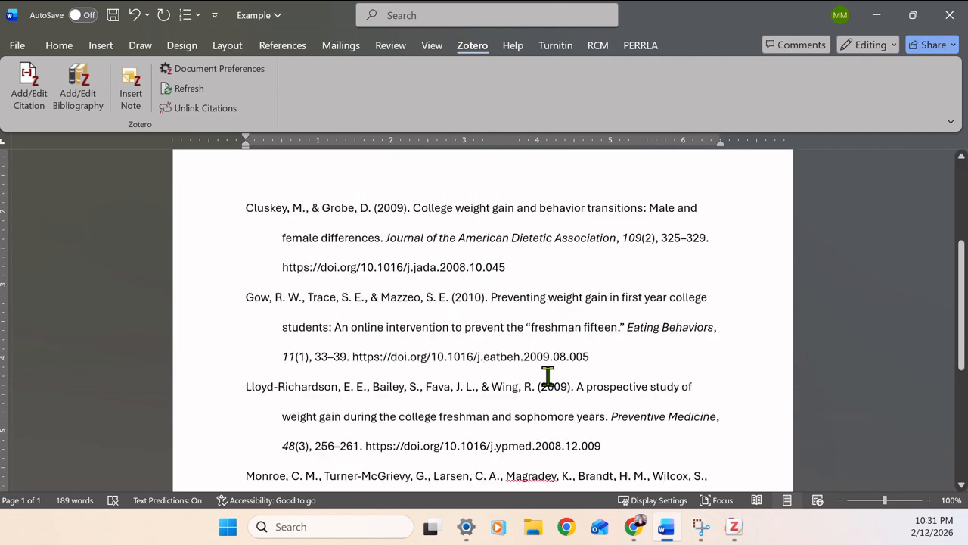
pyautogui.scroll(2, 554, 286)
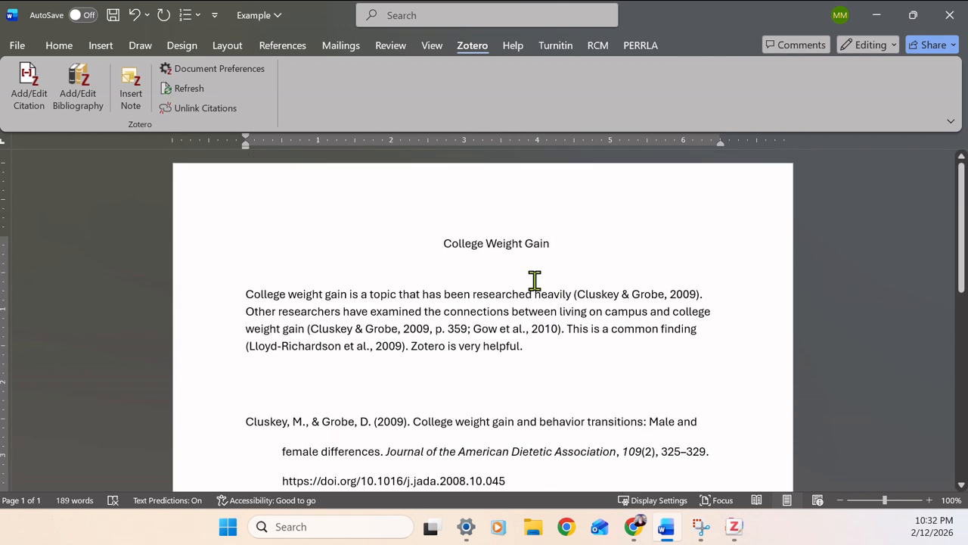
pyautogui.click(188, 91)
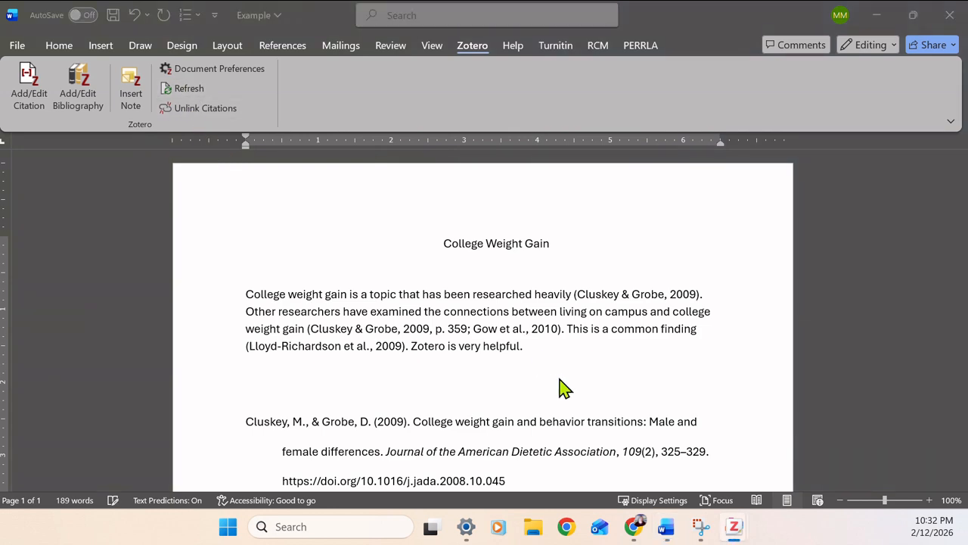
pyautogui.scroll(-5, 579, 371)
pyautogui.scroll(-2, 589, 377)
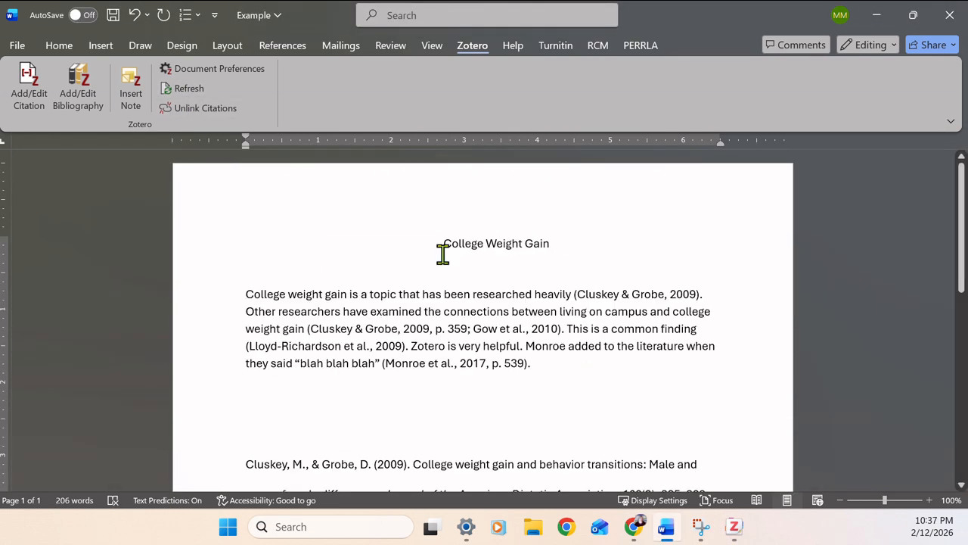
# Add a line reading "Zotero.org" above the paper's title "College Weight Gain".
pyautogui.hotkey('ctrl', 'z')
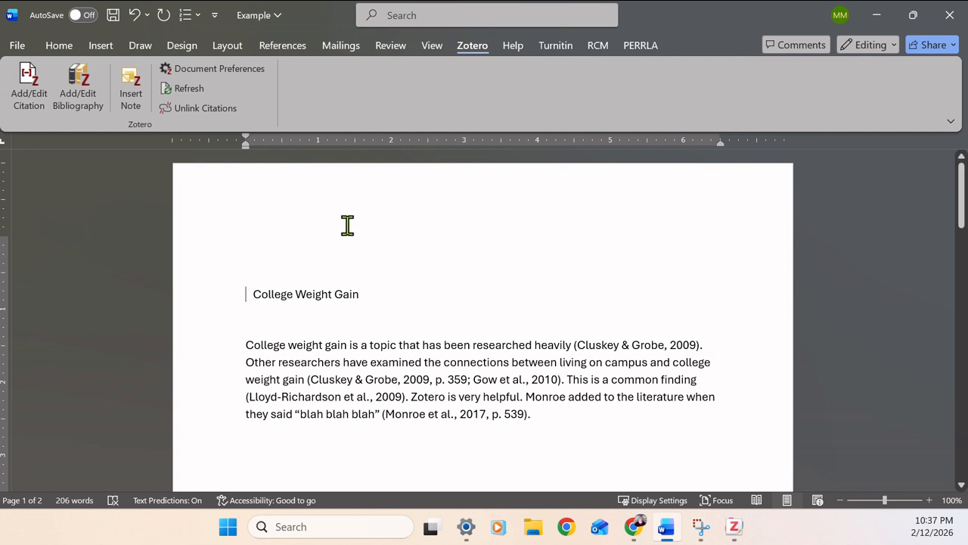
pyautogui.doubleClick(347, 227)
pyautogui.press('BackSpace')
pyautogui.press('BackSpace')
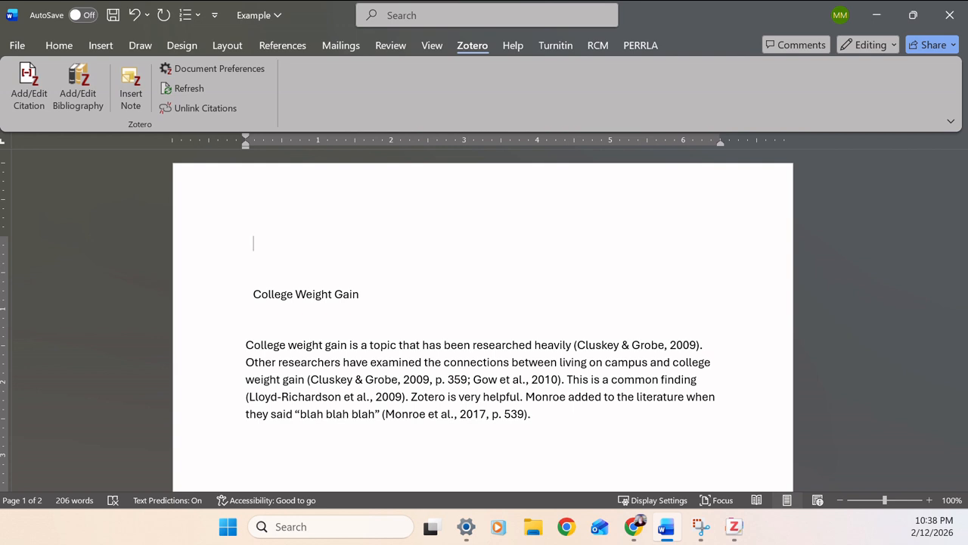
pyautogui.write('Zotero.org')
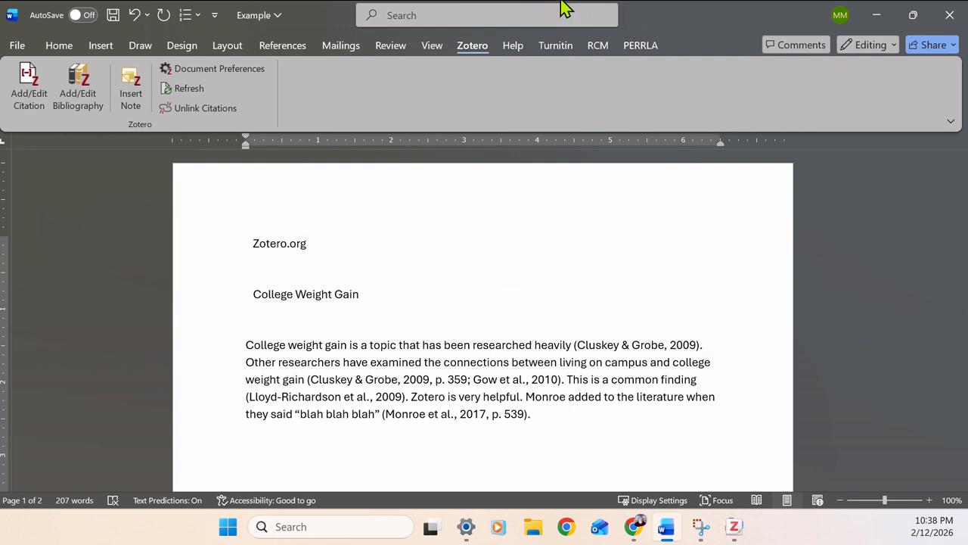
pyautogui.click(296, 264)
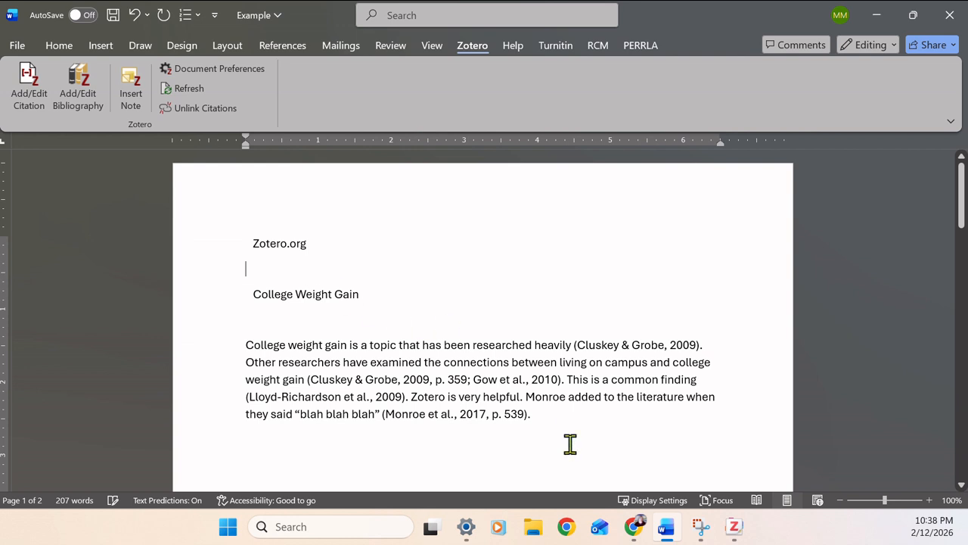
# Switch to Chrome, maximize its window, and open the zotero.org home page.
pyautogui.click(636, 530)
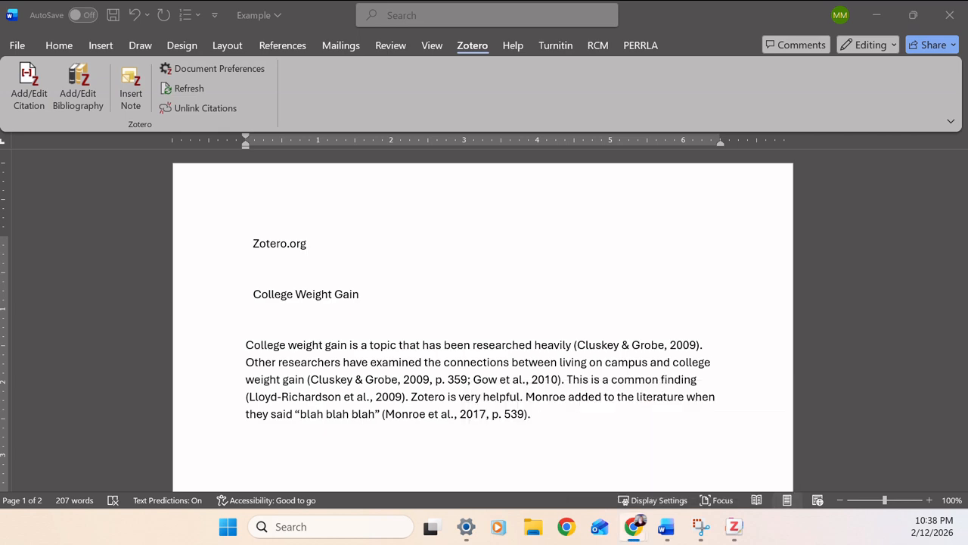
pyautogui.moveTo(0, 87); pyautogui.dragTo(438, 54)
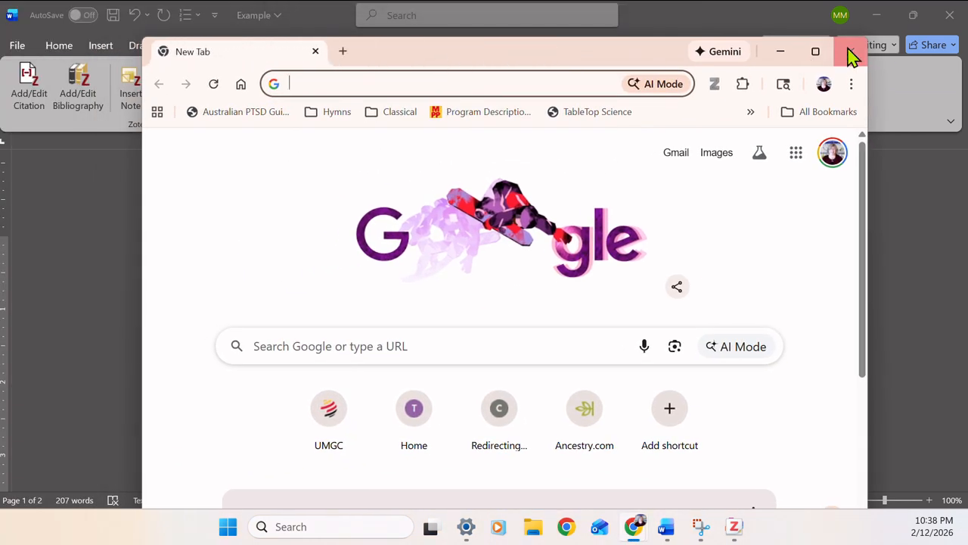
pyautogui.click(819, 54)
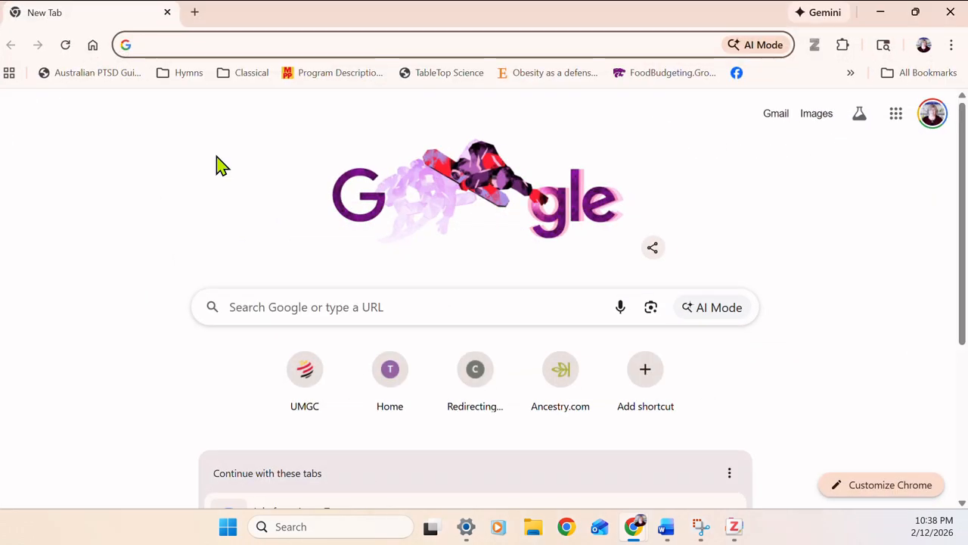
pyautogui.write('zotero.org')
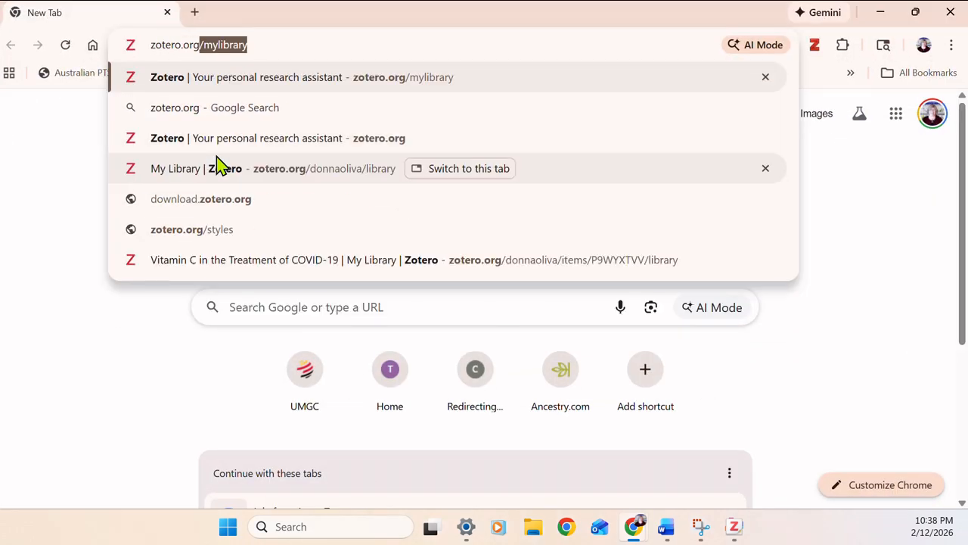
pyautogui.press('Delete')
pyautogui.press('Return')
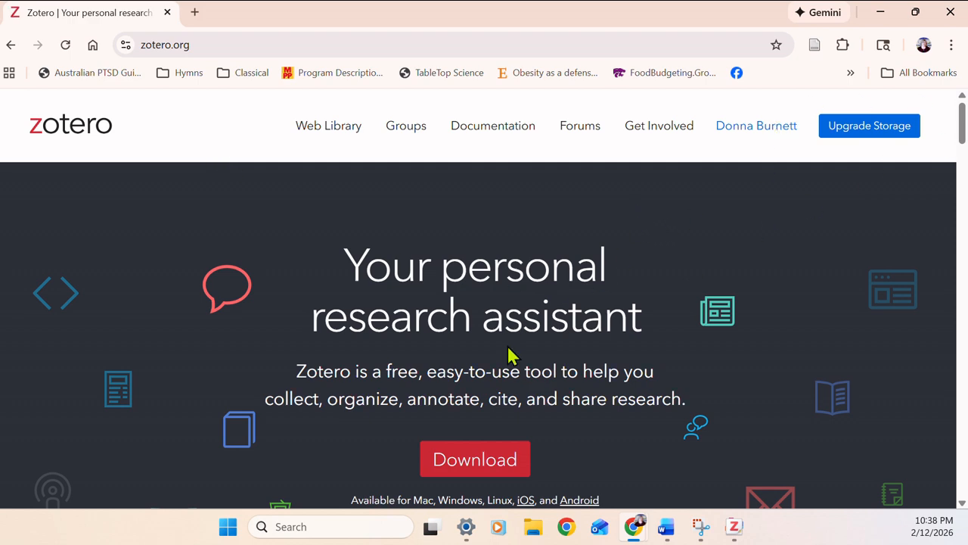
# Open the signed-in account's profile page on the Zotero website and review its details and groups.
pyautogui.scroll(-2, 511, 355)
pyautogui.scroll(2, 609, 293)
pyautogui.click(747, 141)
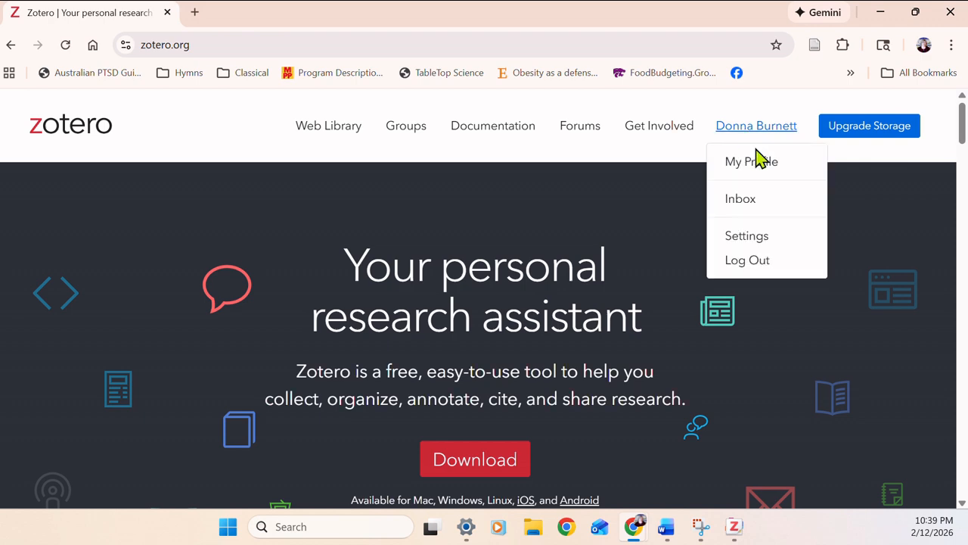
pyautogui.click(761, 162)
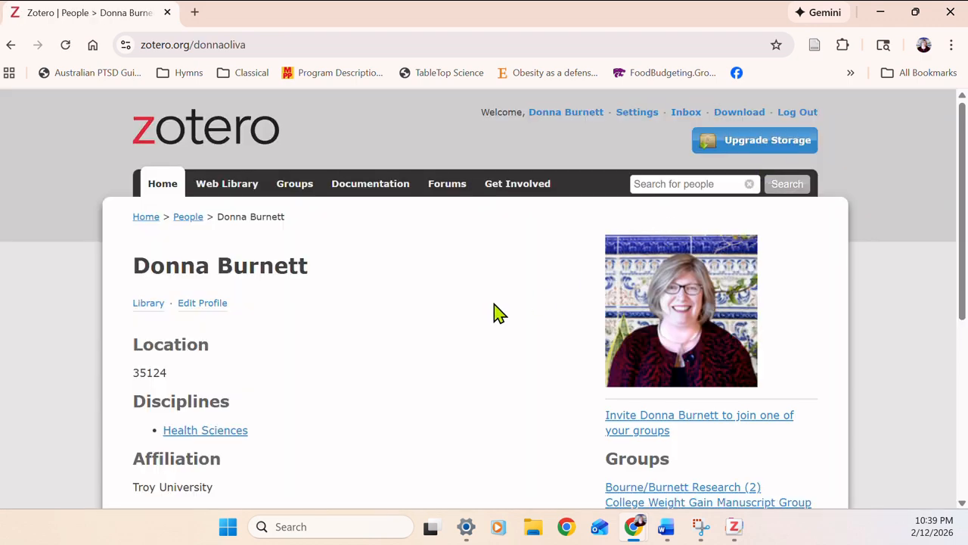
pyautogui.scroll(-2, 474, 325)
pyautogui.scroll(2, 450, 242)
pyautogui.scroll(-2, 296, 323)
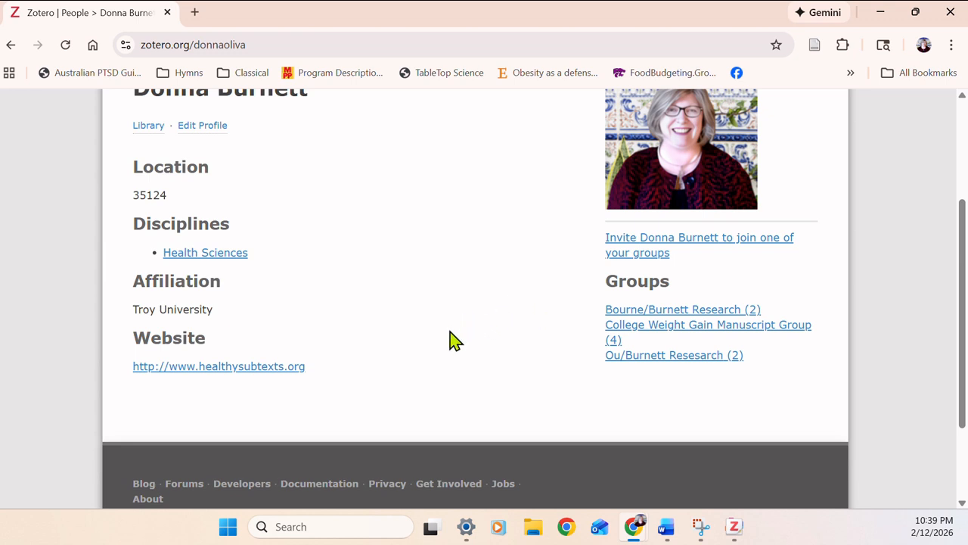
pyautogui.scroll(3, 463, 350)
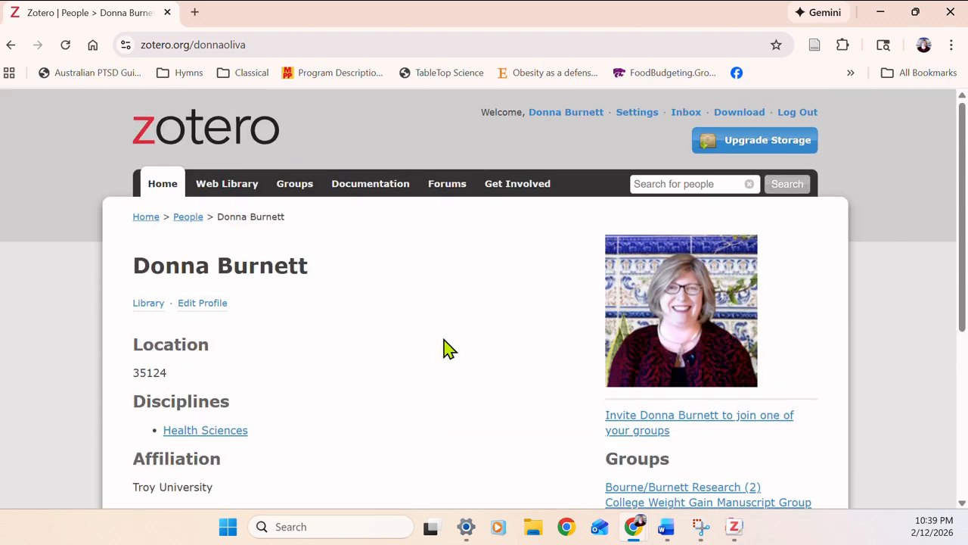
# Open the Zotero Web Library and view the items in the "College Weight Gain" and "DBIQ paper" collections.
pyautogui.click(245, 196)
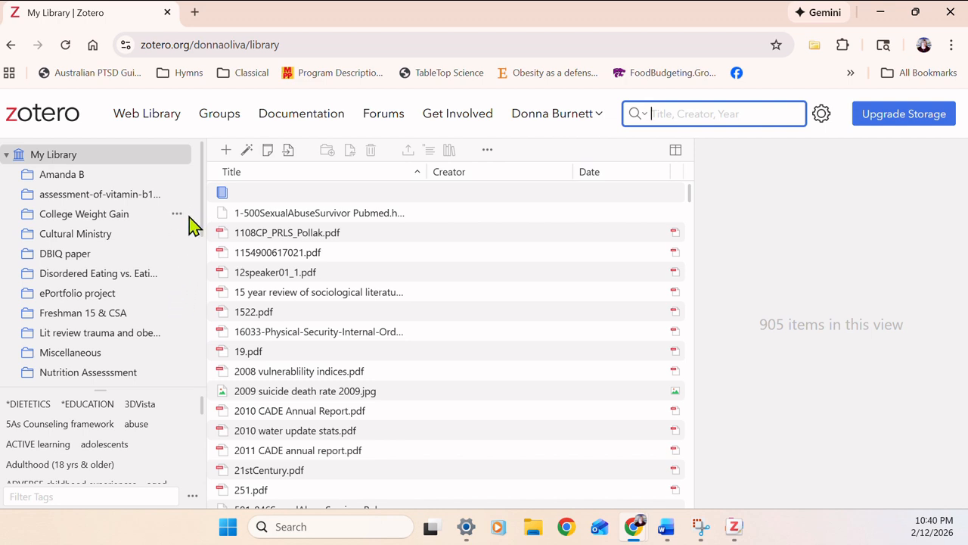
pyautogui.scroll(-2, 225, 249)
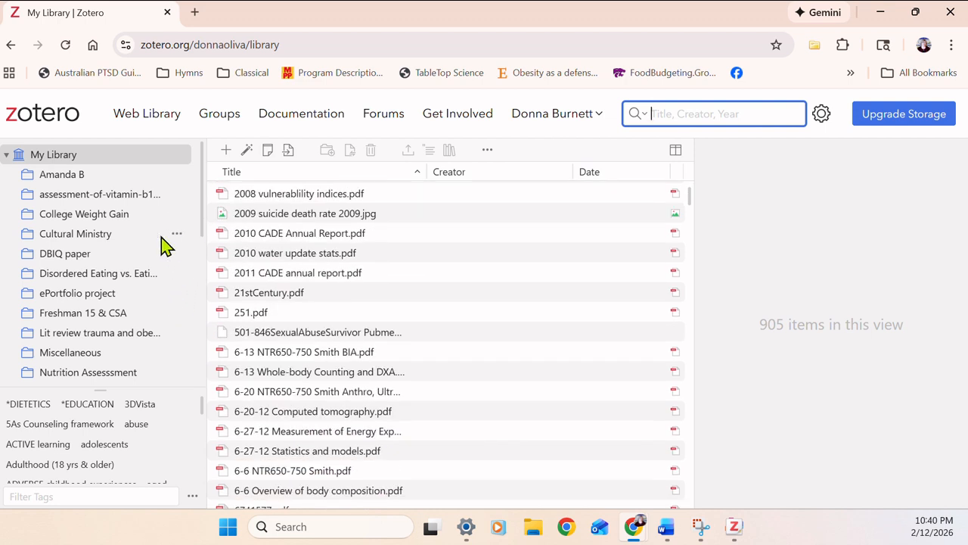
pyautogui.click(75, 215)
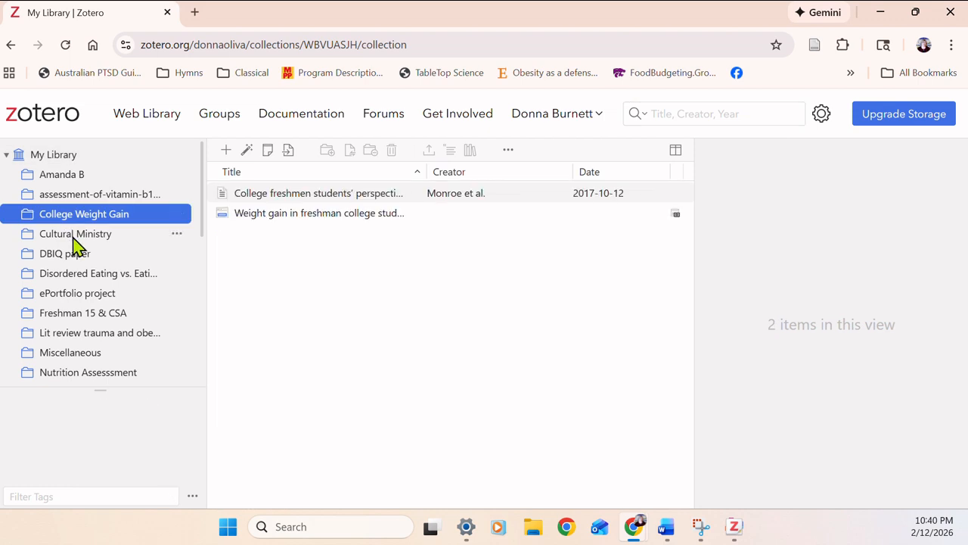
pyautogui.click(74, 260)
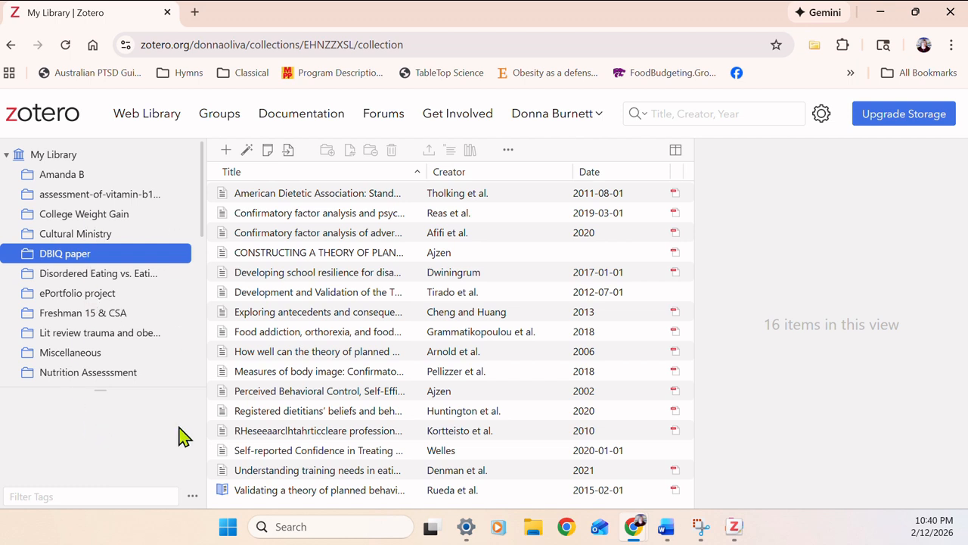
# Review the remaining collections and group libraries in the Web Library, and return to the zotero.org home page.
pyautogui.scroll(-5, 133, 363)
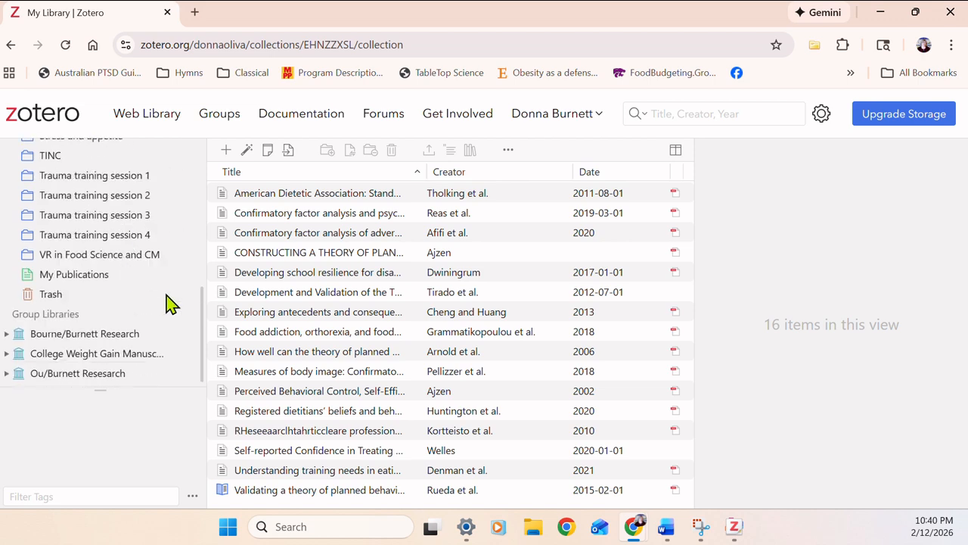
pyautogui.scroll(5, 170, 303)
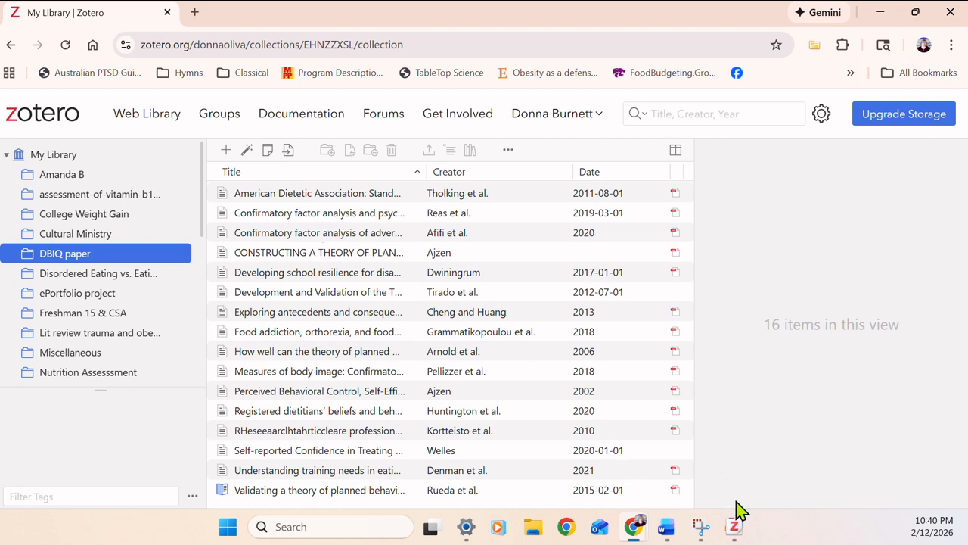
pyautogui.moveTo(673, 533)
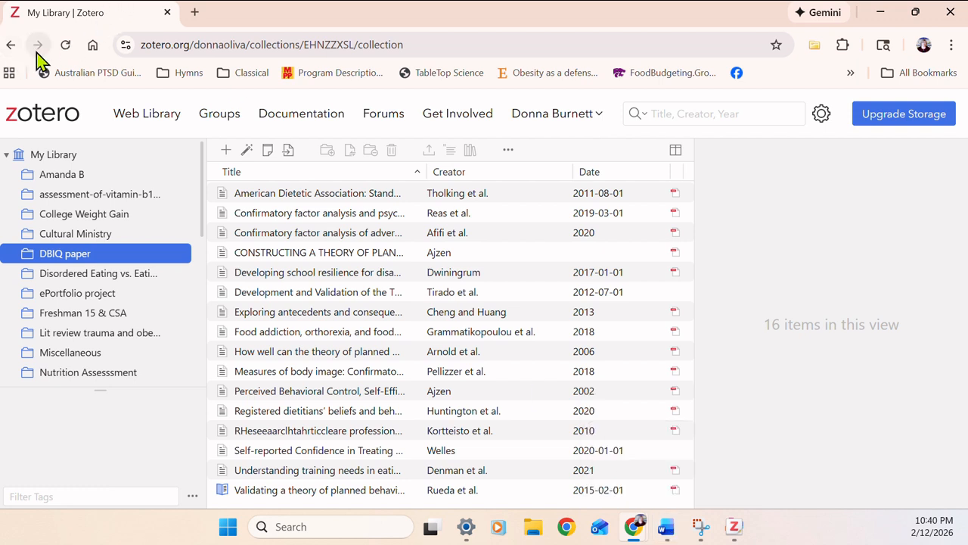
pyautogui.click(11, 46)
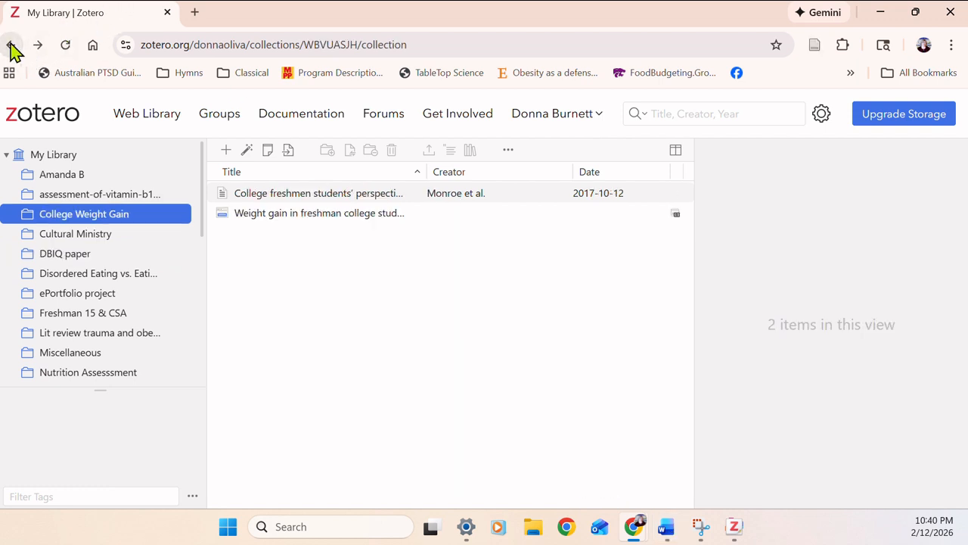
pyautogui.click(12, 47)
pyautogui.click(11, 47)
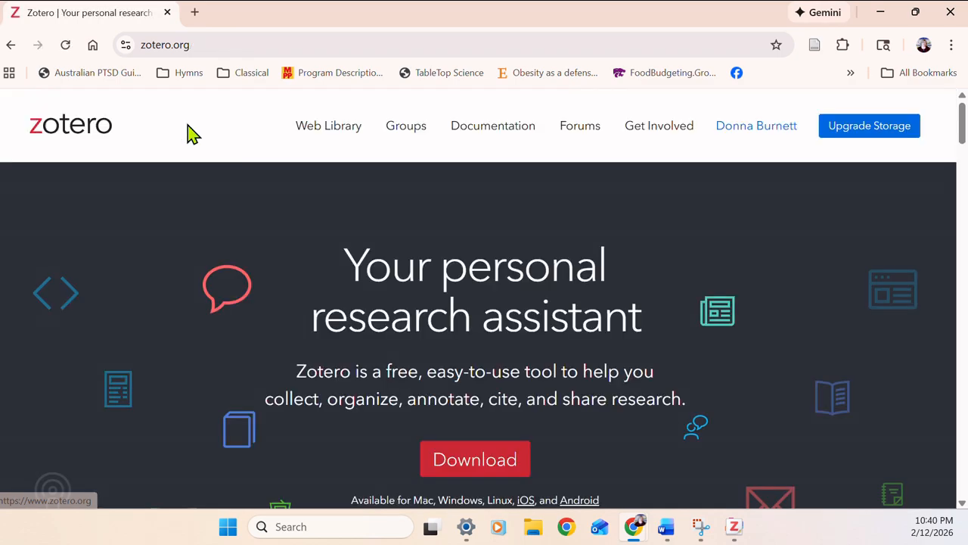
# Examine the Zotero home page's feature sections on collecting, organizing, citing, syncing and collaborating.
pyautogui.scroll(-3, 291, 350)
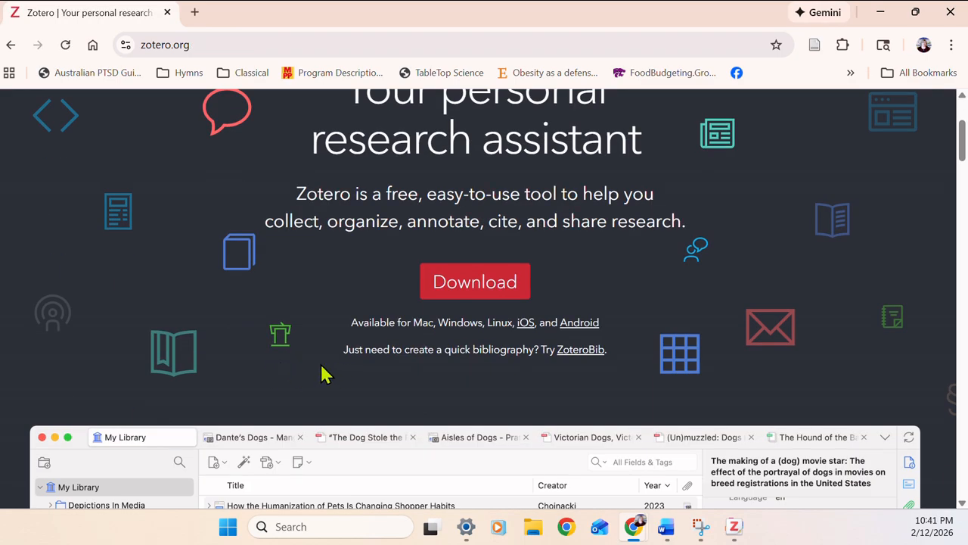
pyautogui.scroll(-8, 322, 374)
pyautogui.scroll(4, 353, 389)
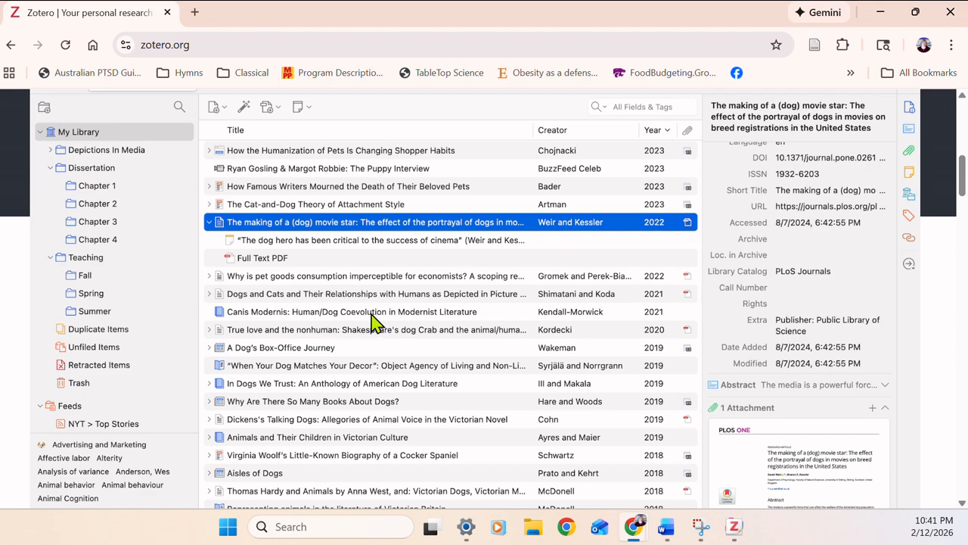
pyautogui.scroll(-8, 373, 321)
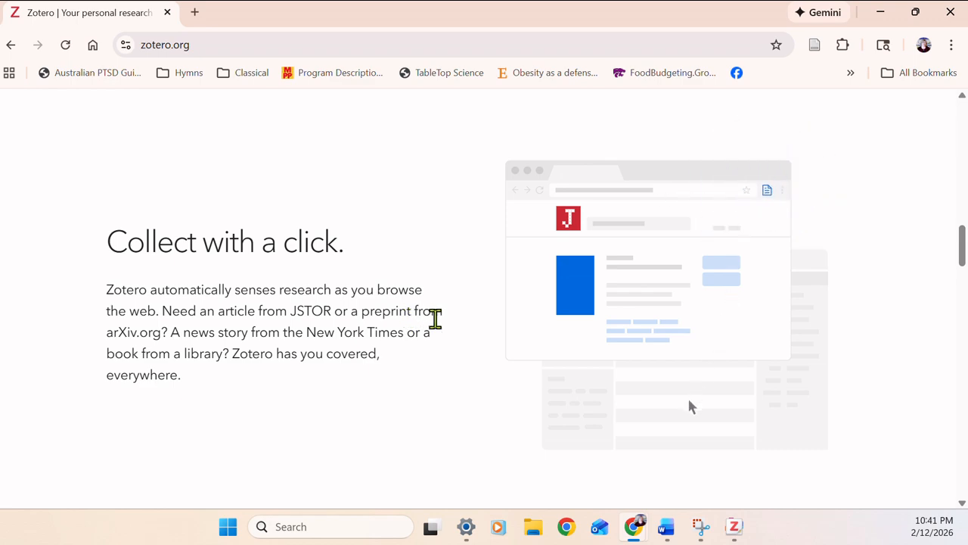
pyautogui.scroll(-5, 435, 318)
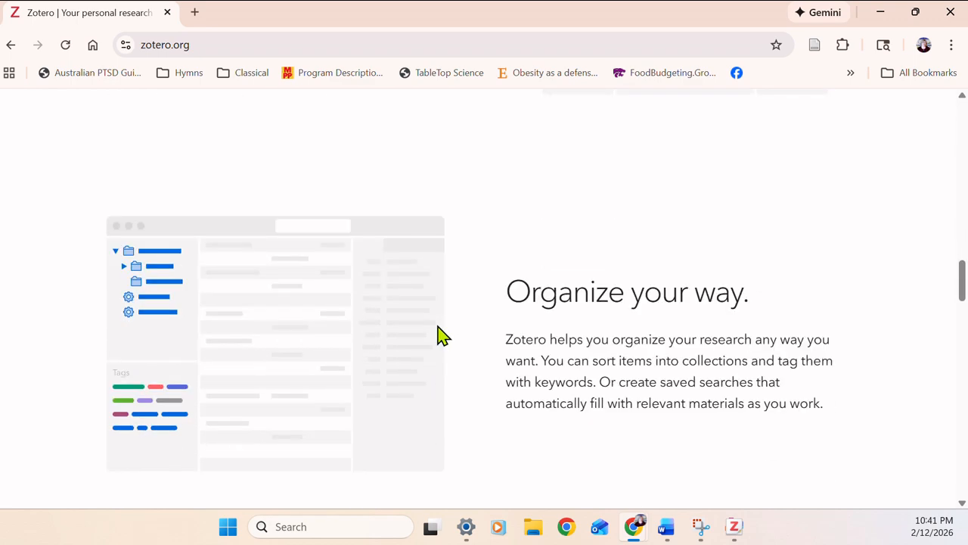
pyautogui.scroll(-5, 440, 335)
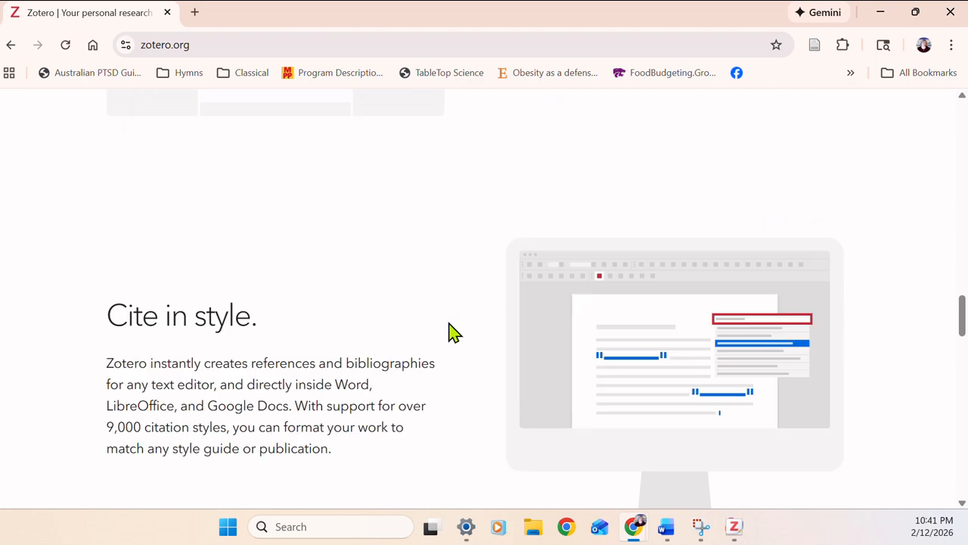
pyautogui.scroll(-5, 451, 333)
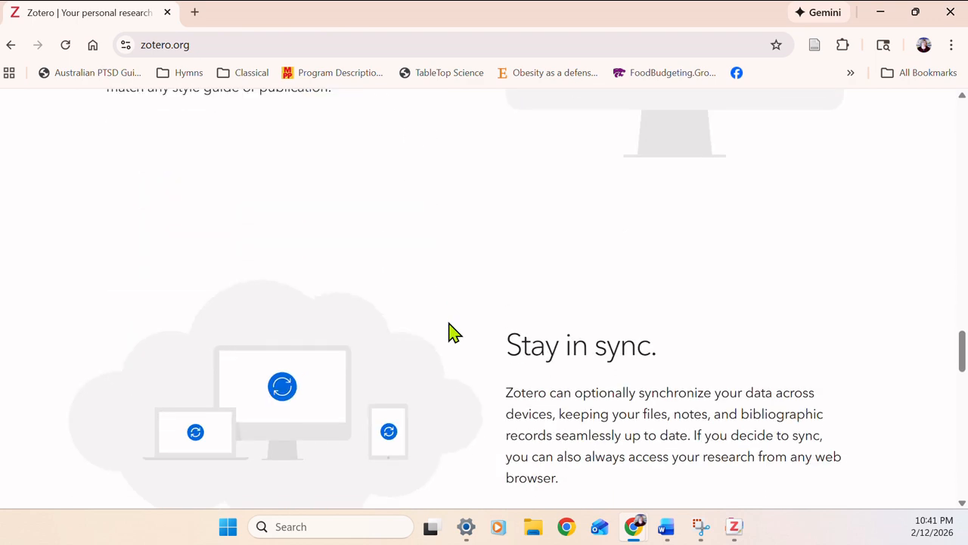
pyautogui.scroll(-5, 451, 333)
pyautogui.scroll(-4, 451, 333)
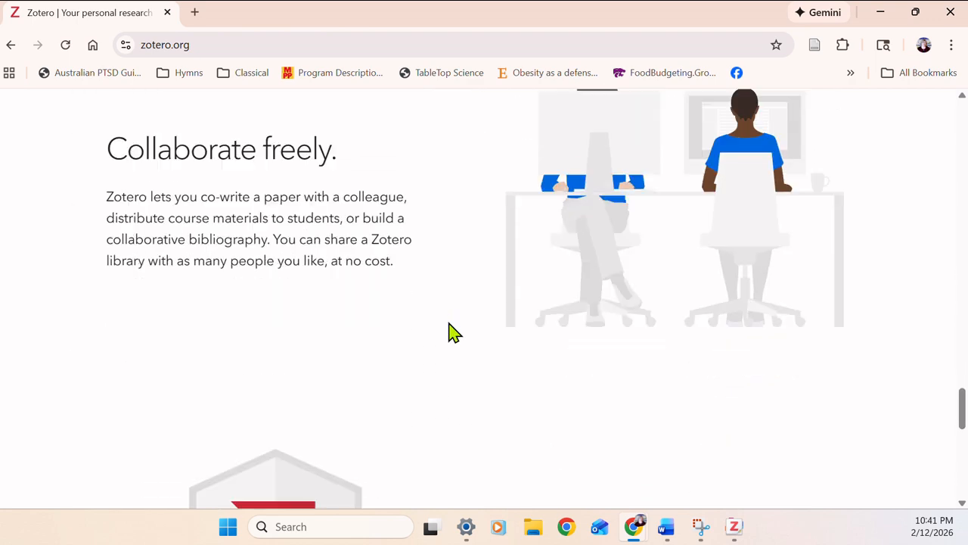
pyautogui.scroll(2, 452, 333)
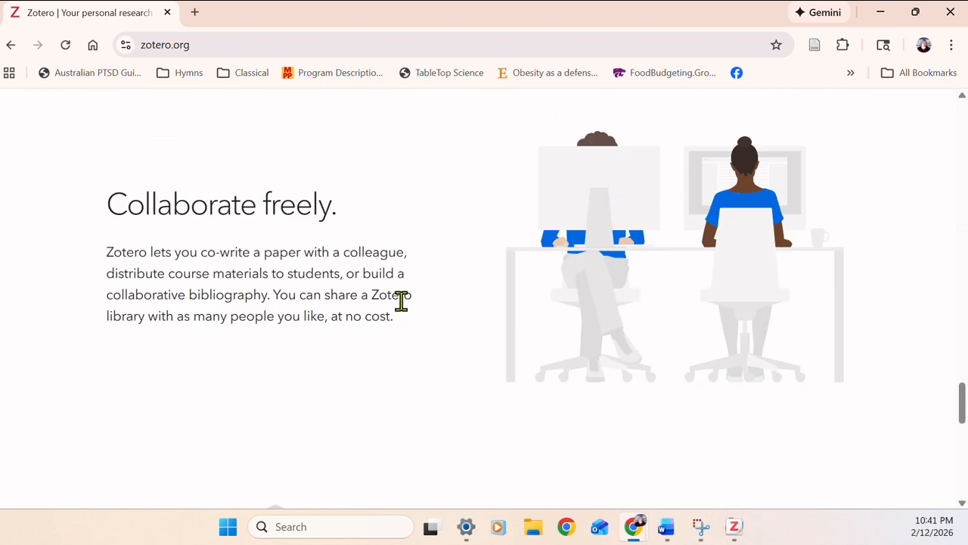
pyautogui.scroll(-10, 394, 303)
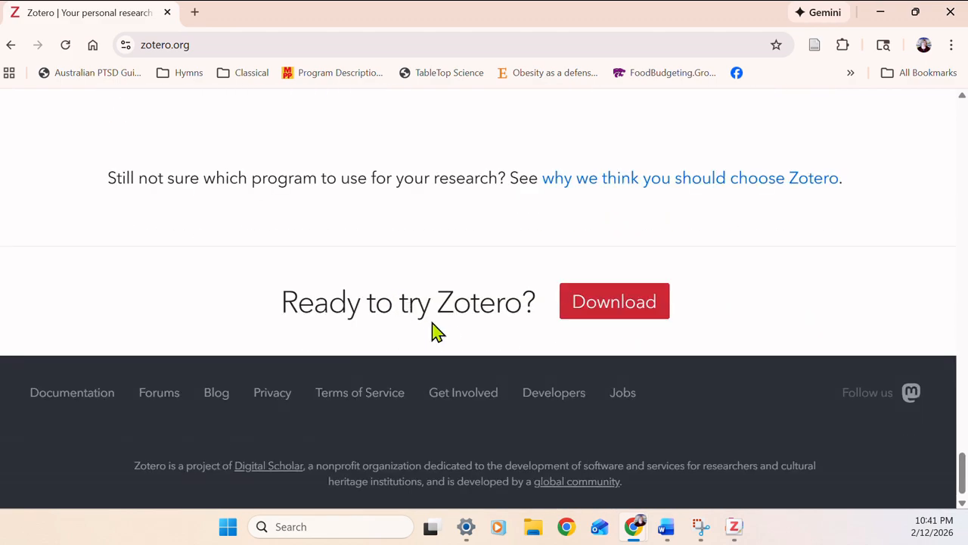
pyautogui.scroll(20, 437, 331)
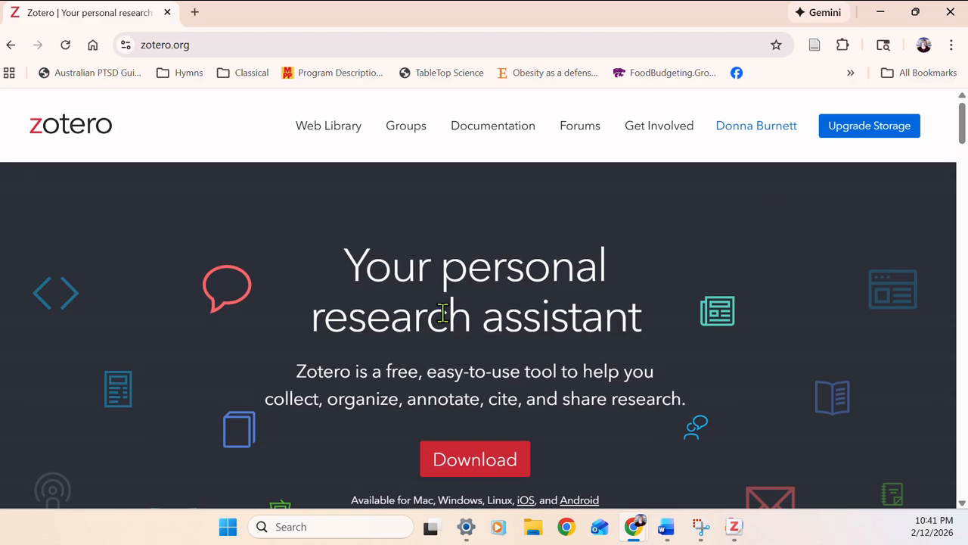
# Open the Zotero download page and expand the Zotero Connectors for other browsers to review the Firefox, Edge and Safari options.
pyautogui.scroll(-3, 443, 313)
pyautogui.click(460, 296)
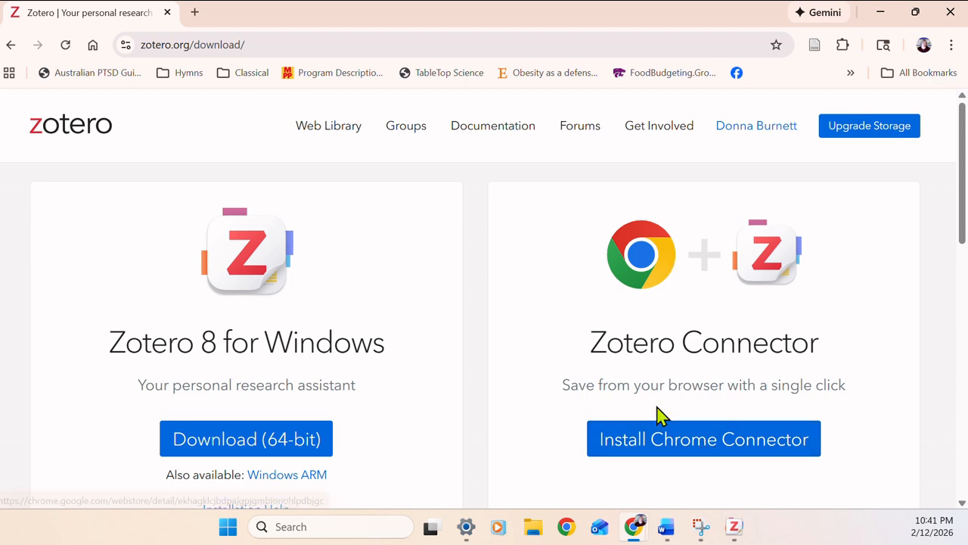
pyautogui.scroll(-2, 625, 466)
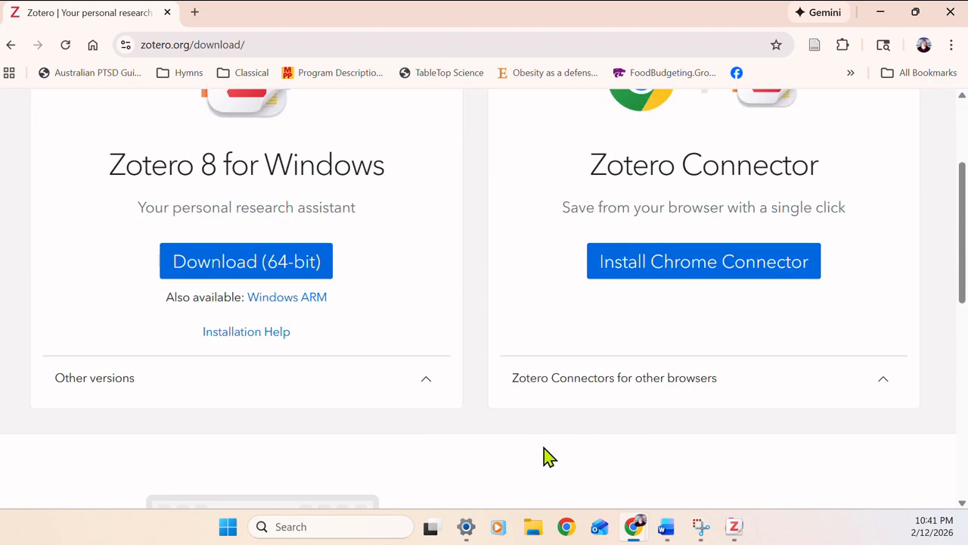
pyautogui.click(655, 378)
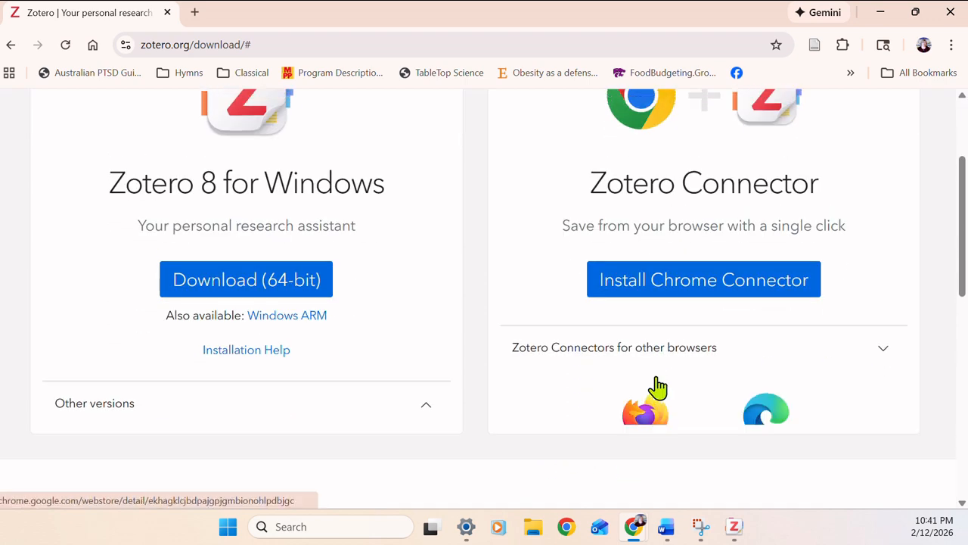
pyautogui.scroll(2, 656, 384)
pyautogui.scroll(-2, 580, 428)
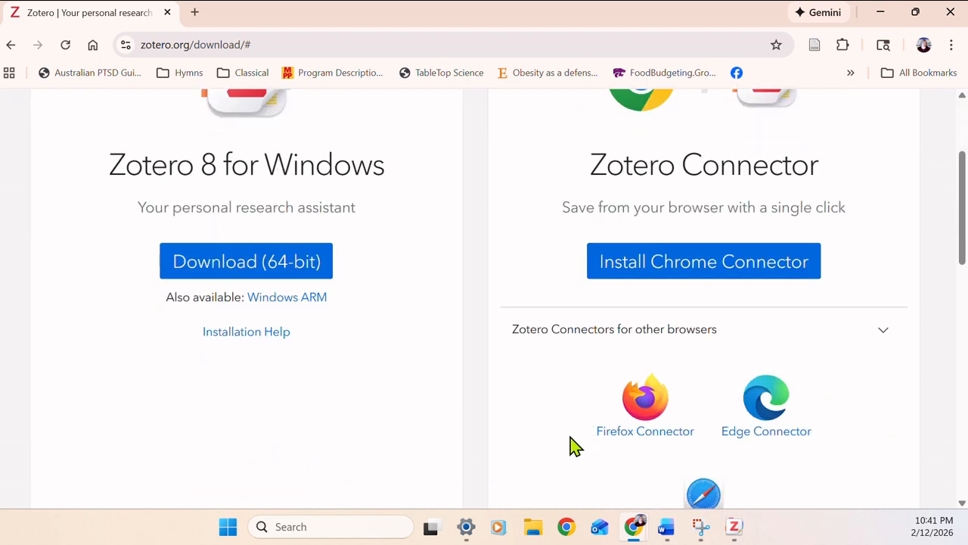
pyautogui.scroll(-1, 569, 447)
pyautogui.scroll(-1, 569, 447)
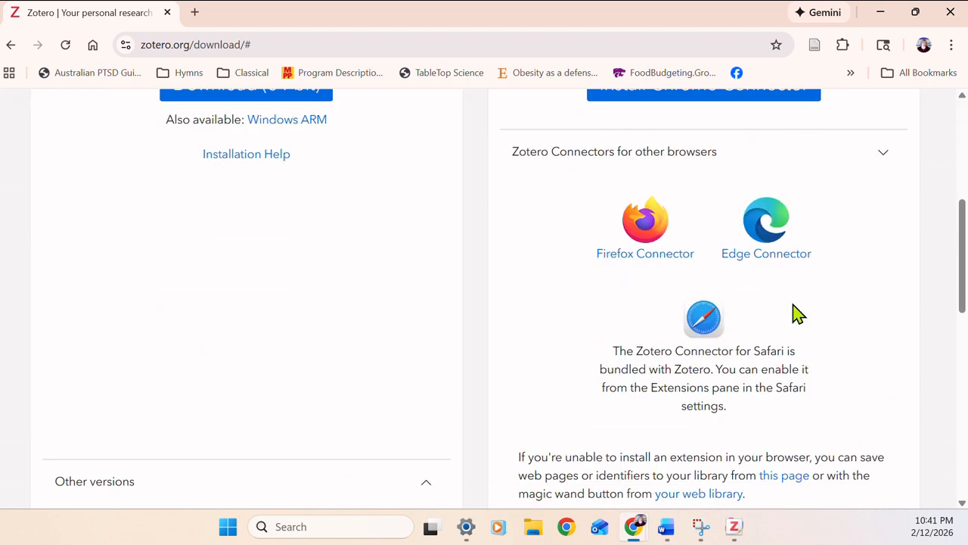